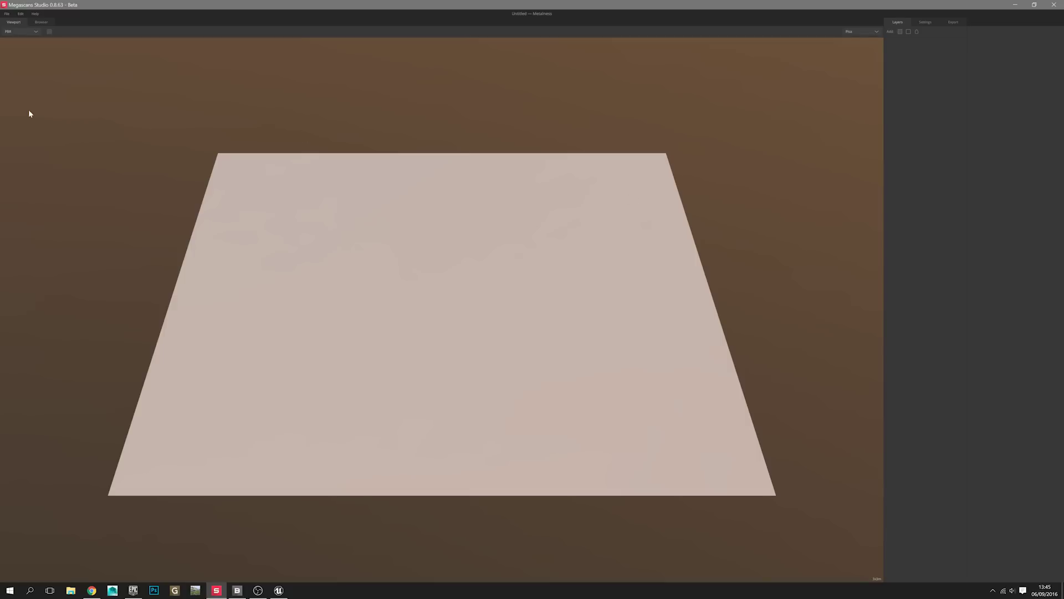
Step: Create a new project named tut with the Metalness PBR workflow
{"action": "left_click", "coordinate": [6, 14]}
{"action": "left_click", "coordinate": [15, 25]}
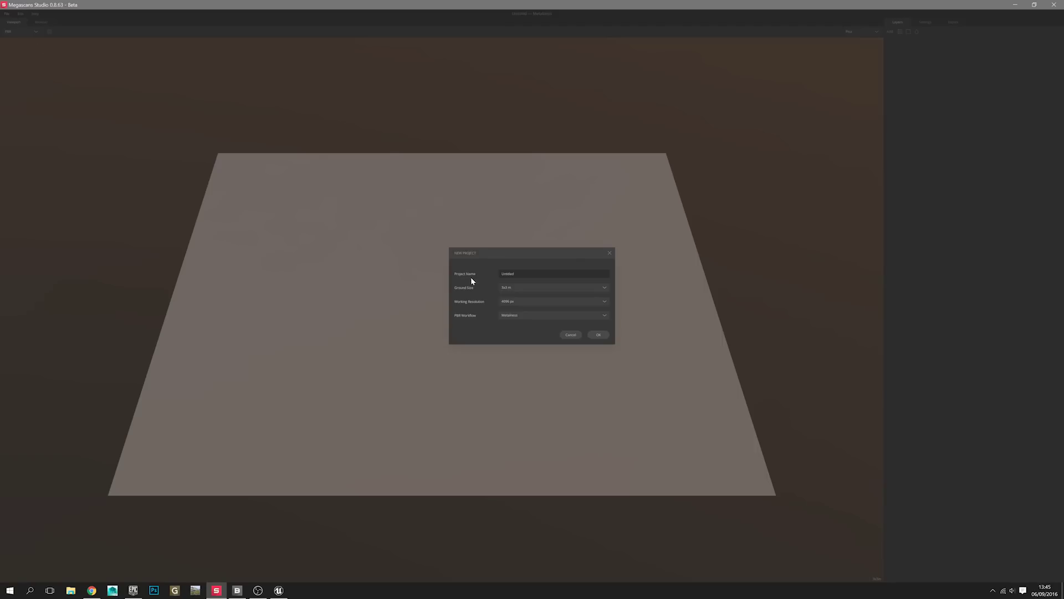
{"action": "key", "text": "BackSpace"}
{"action": "left_click", "coordinate": [600, 335]}
Step: Add the smooth, light-tan Soil Mud material from the material library as the base layer
{"action": "left_click", "coordinate": [42, 22]}
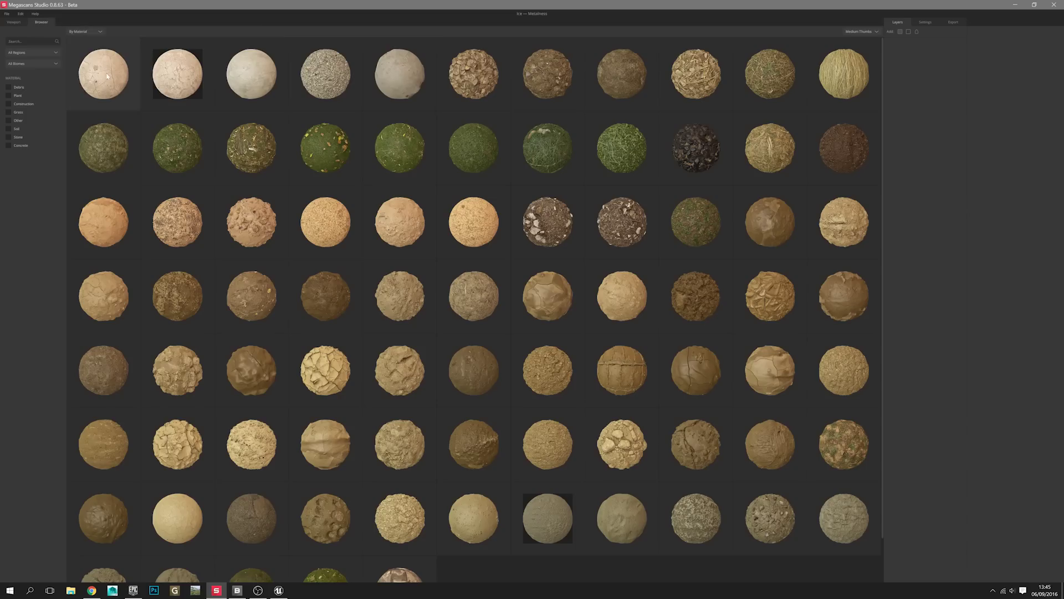
{"action": "scroll", "coordinate": [536, 532], "scroll_direction": "down", "scroll_amount": 1}
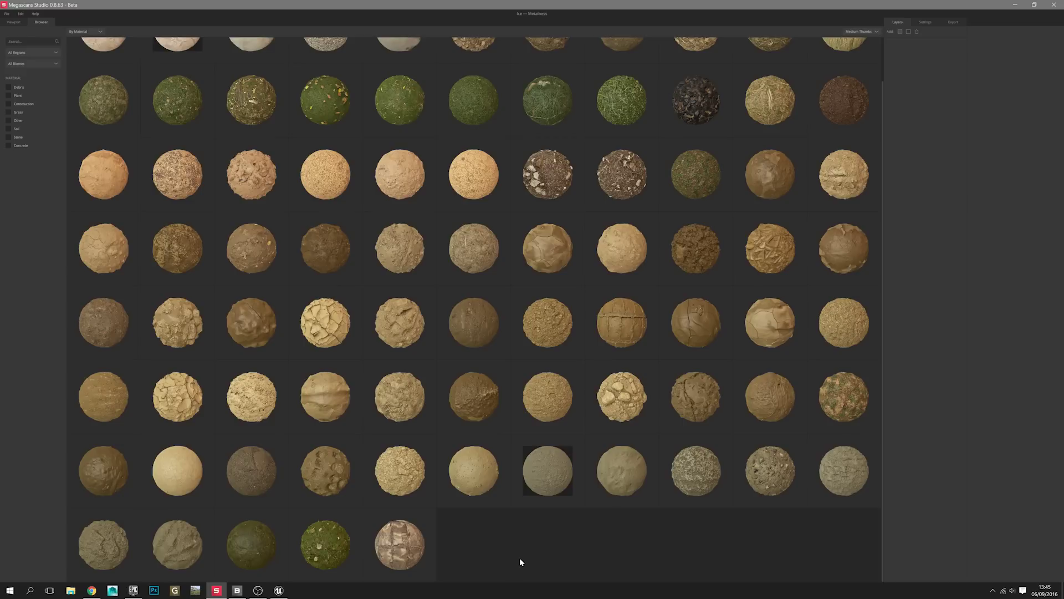
{"action": "double_click", "coordinate": [203, 491]}
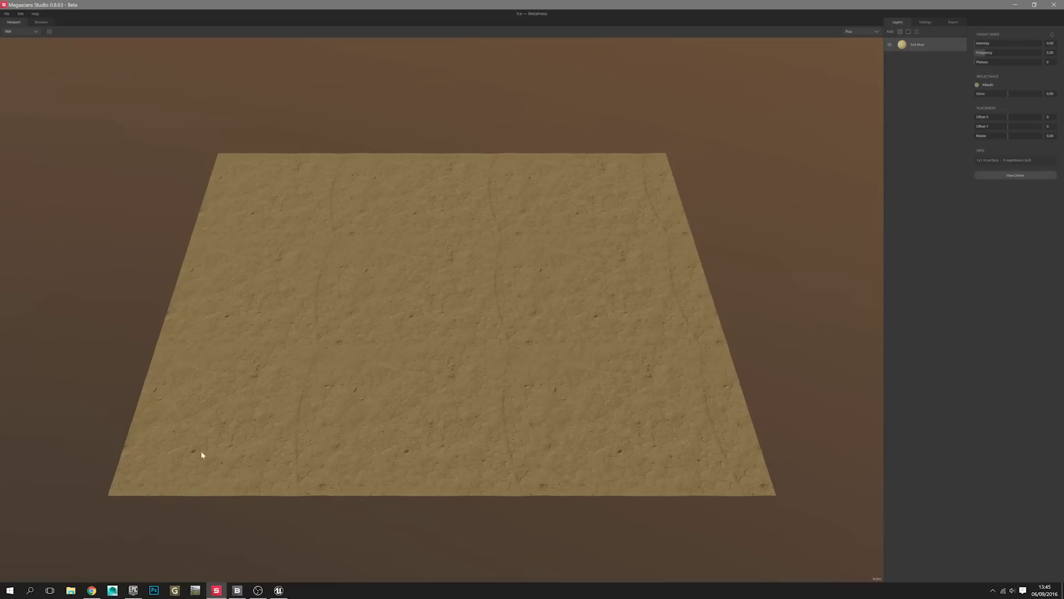
{"action": "left_click_drag", "start_coordinate": [202, 451], "coordinate": [256, 390]}
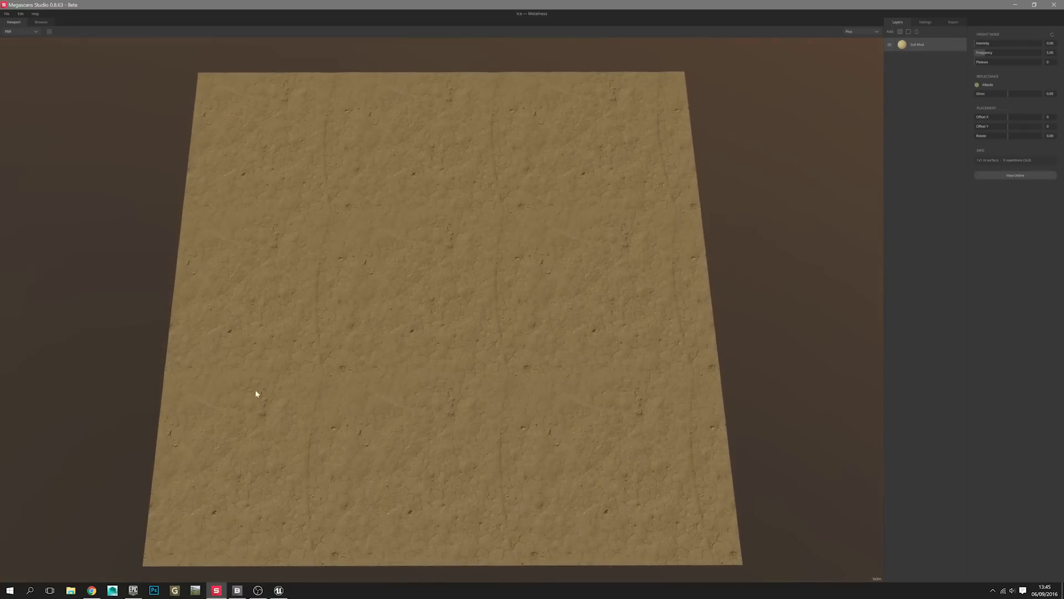
Step: Display the Roughness map on the plane and examine the mud surface's roughness detail up close
{"action": "left_click", "coordinate": [16, 33]}
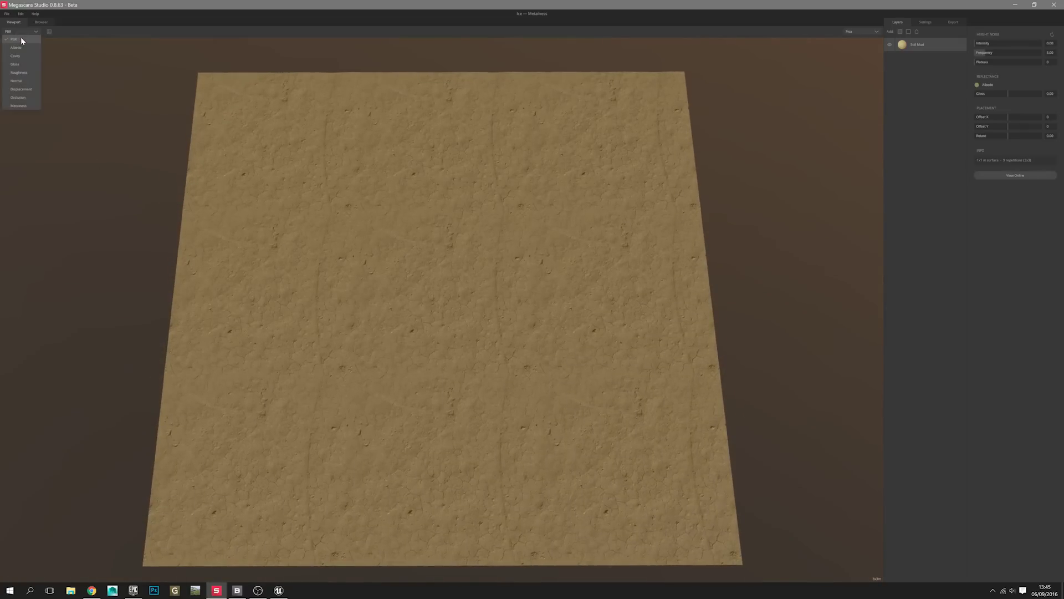
{"action": "left_click", "coordinate": [35, 74]}
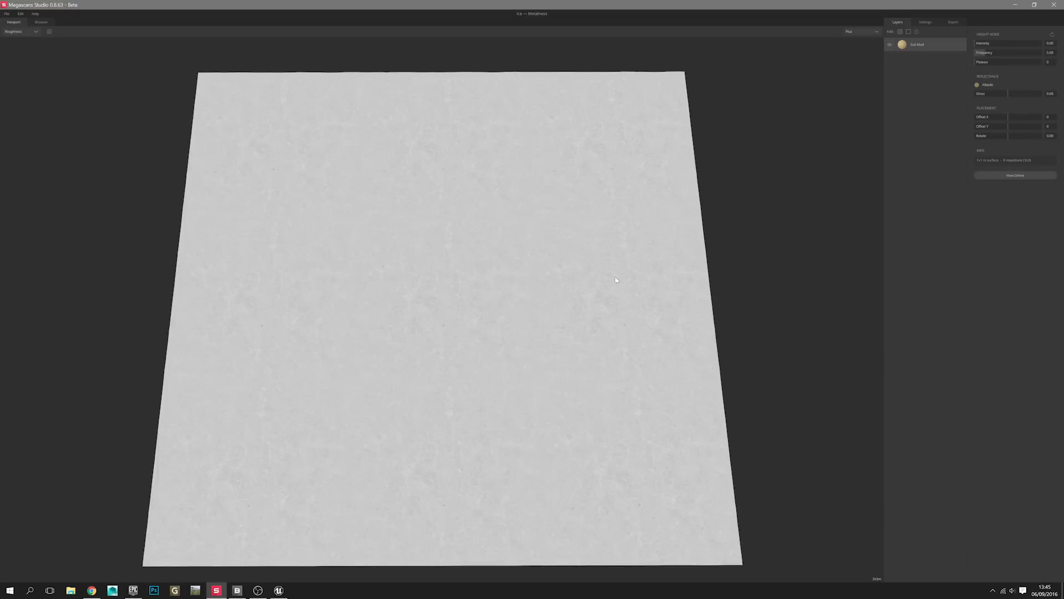
{"action": "scroll", "coordinate": [502, 330], "scroll_direction": "up", "scroll_amount": 5}
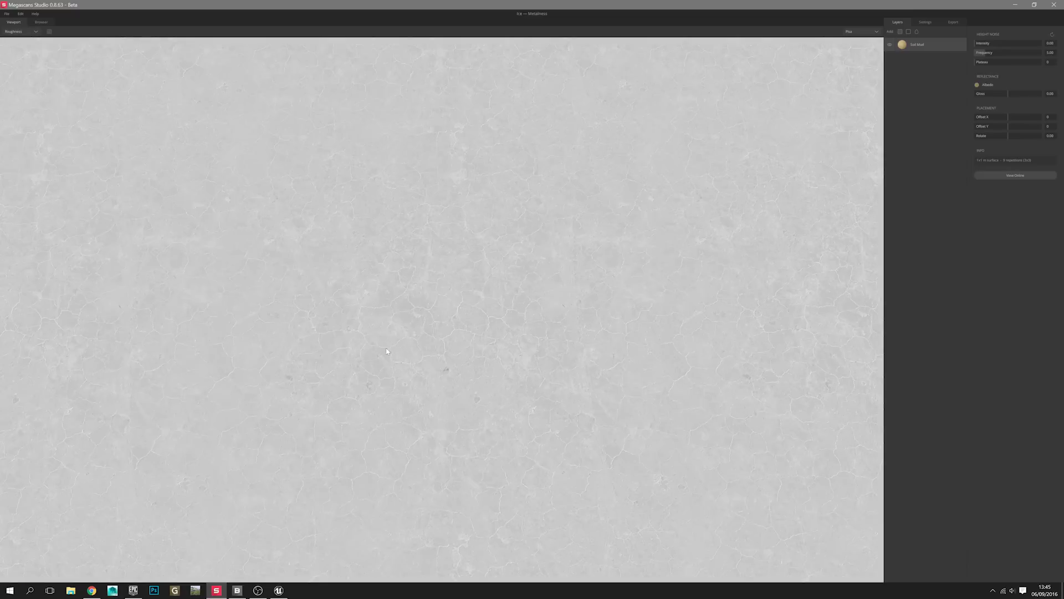
{"action": "scroll", "coordinate": [386, 350], "scroll_direction": "down", "scroll_amount": 6}
{"action": "scroll", "coordinate": [539, 360], "scroll_direction": "up", "scroll_amount": 2}
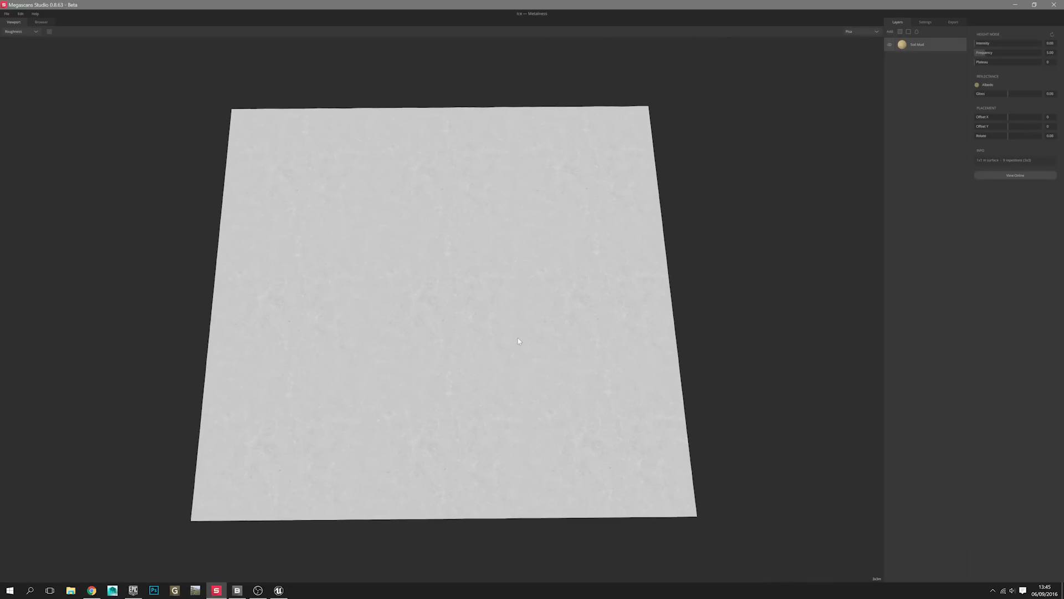
Step: Add the Concrete Cracked material as a layer above Soil Mud and display the Cavity map
{"action": "left_click", "coordinate": [40, 22]}
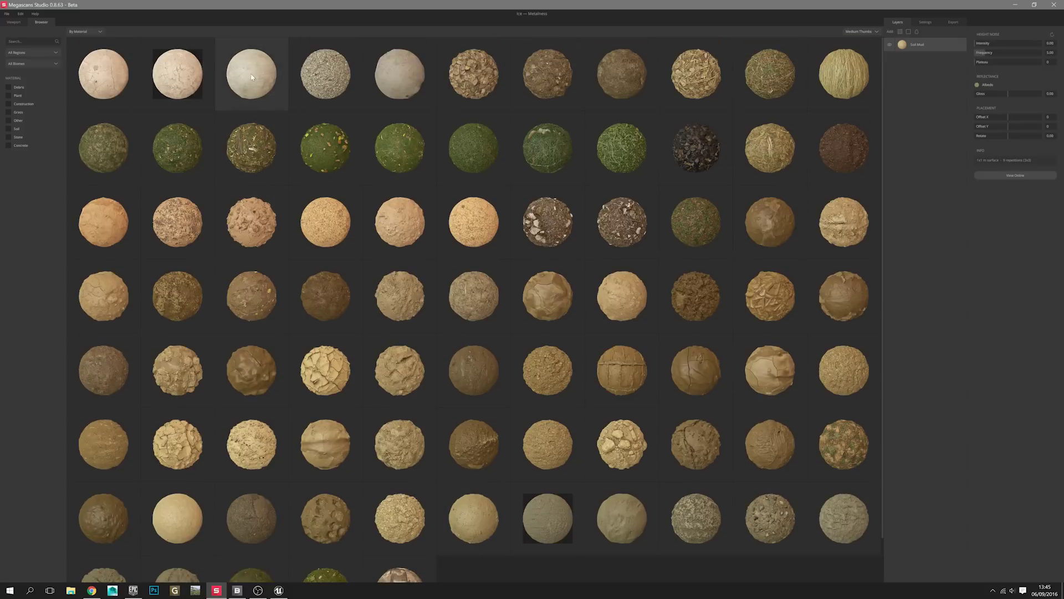
{"action": "double_click", "coordinate": [120, 81]}
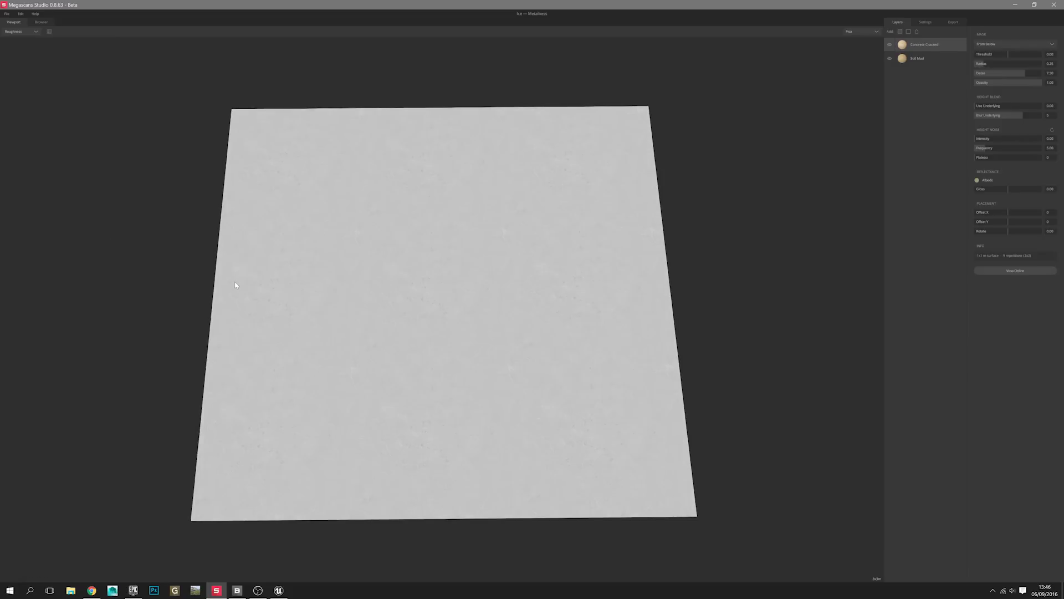
{"action": "left_click", "coordinate": [24, 32]}
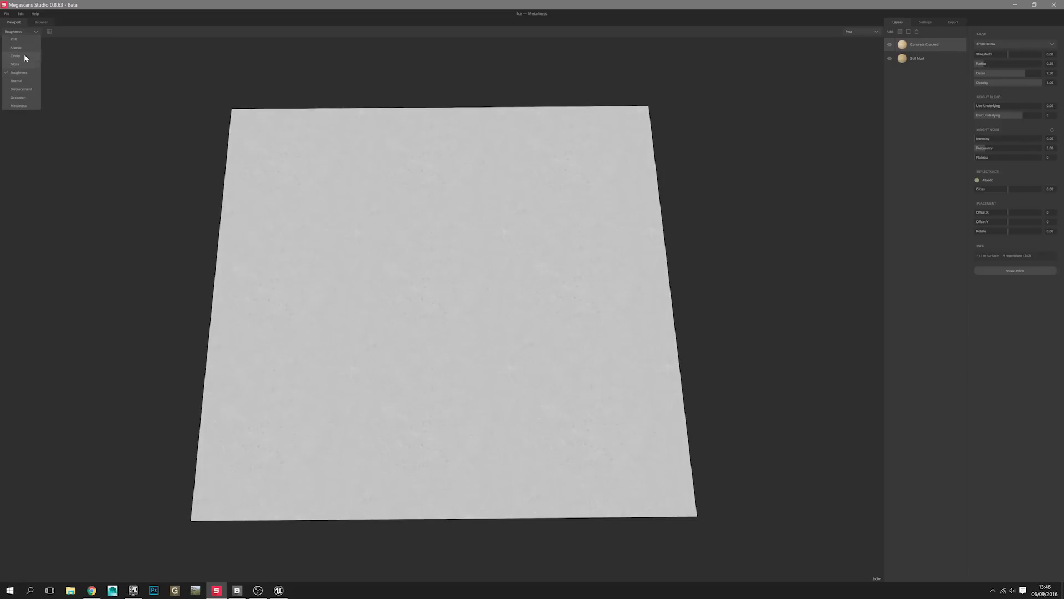
{"action": "left_click", "coordinate": [24, 56]}
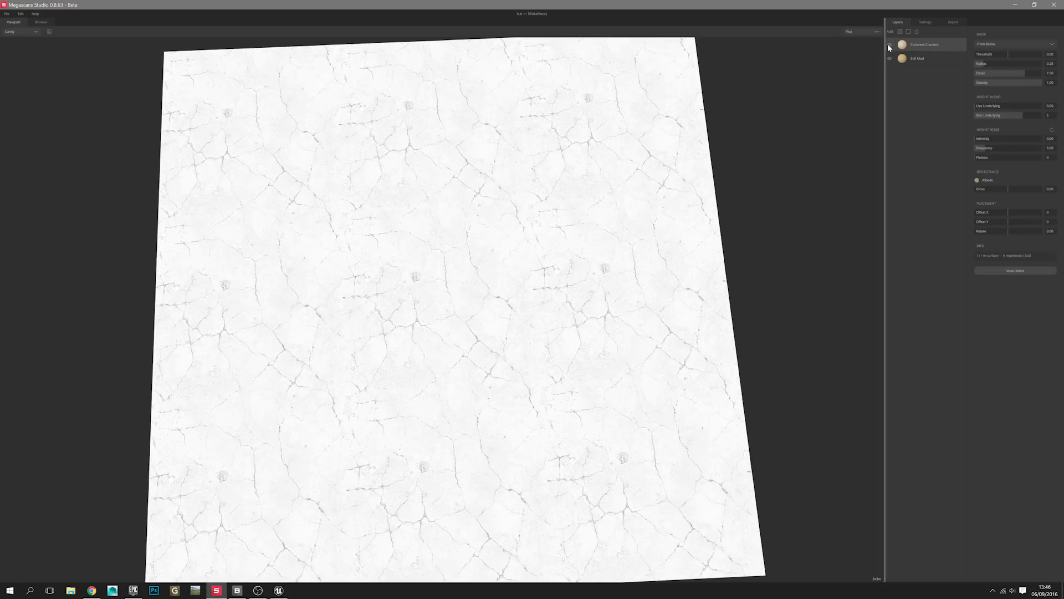
{"action": "left_click", "coordinate": [890, 45]}
{"action": "left_click_drag", "start_coordinate": [740, 173], "coordinate": [698, 205]}
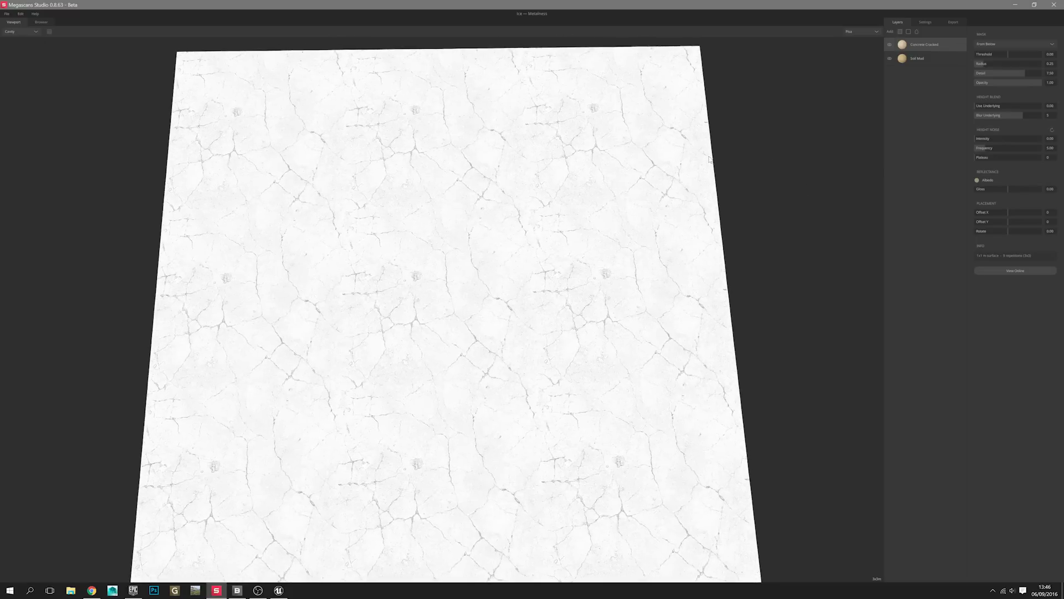
Step: Set the Concrete Cracked layer's height noise to intensity about 1.8 and frequency about 4, with Use Underlying at 1.00
{"action": "scroll", "coordinate": [698, 206], "scroll_direction": "down", "scroll_amount": 2}
{"action": "mouse_move", "coordinate": [980, 139]}
{"action": "left_mouse_down"}
{"action": "mouse_move", "coordinate": [1000, 140]}
{"action": "mouse_move", "coordinate": [983, 148]}
{"action": "left_mouse_up"}
{"action": "scroll", "coordinate": [741, 243], "scroll_direction": "down", "scroll_amount": 2}
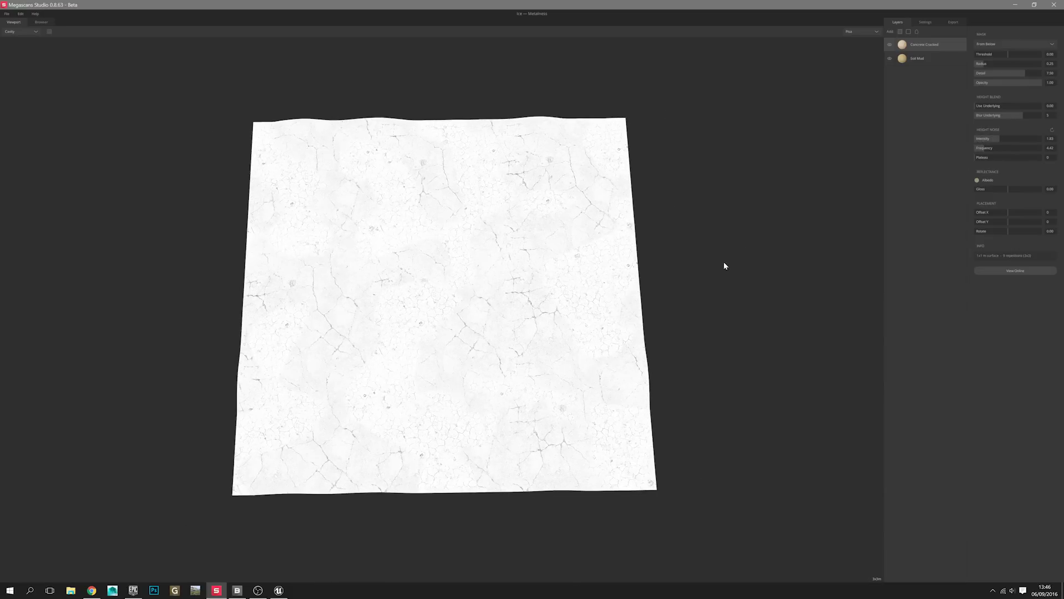
{"action": "left_click_drag", "start_coordinate": [770, 186], "coordinate": [763, 118]}
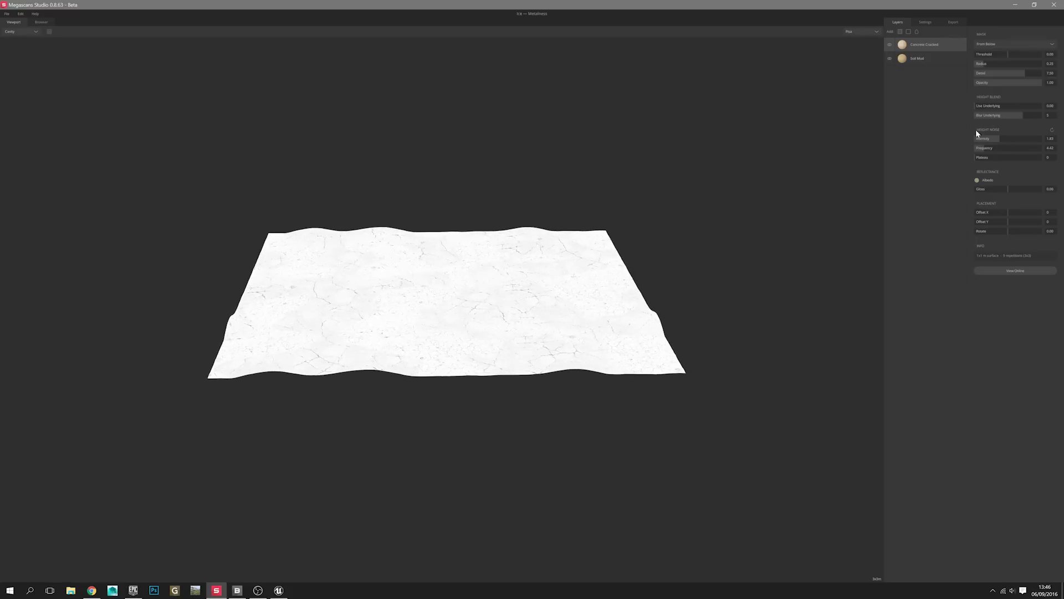
{"action": "left_click_drag", "start_coordinate": [978, 105], "coordinate": [1043, 106]}
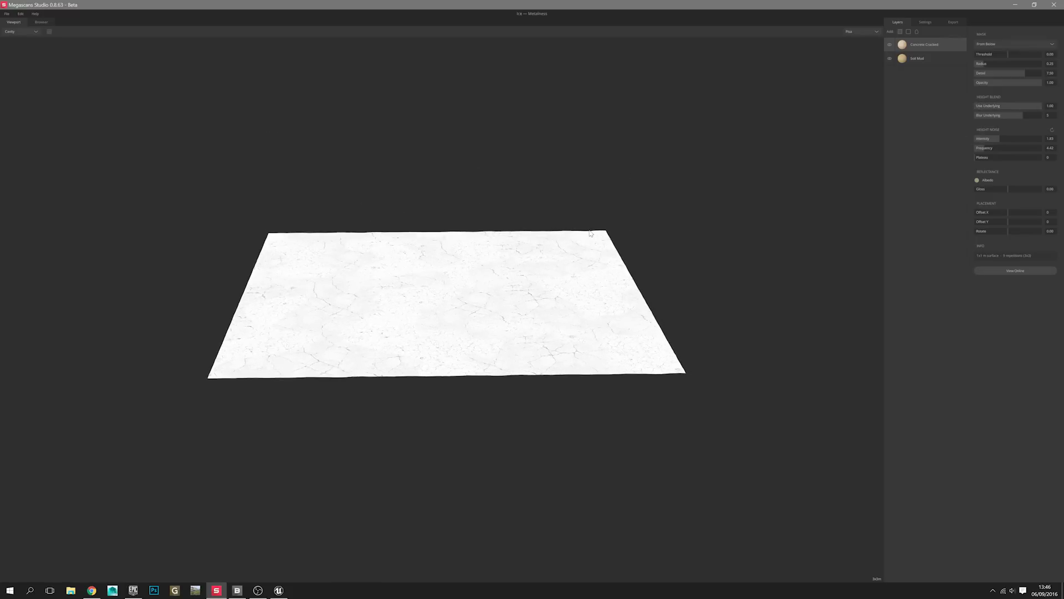
{"action": "left_click_drag", "start_coordinate": [590, 233], "coordinate": [592, 326]}
Step: Set the Concrete Cracked layer's mask Radius to 0.75 and its Detail to about 5
{"action": "scroll", "coordinate": [593, 329], "scroll_direction": "up", "scroll_amount": 5}
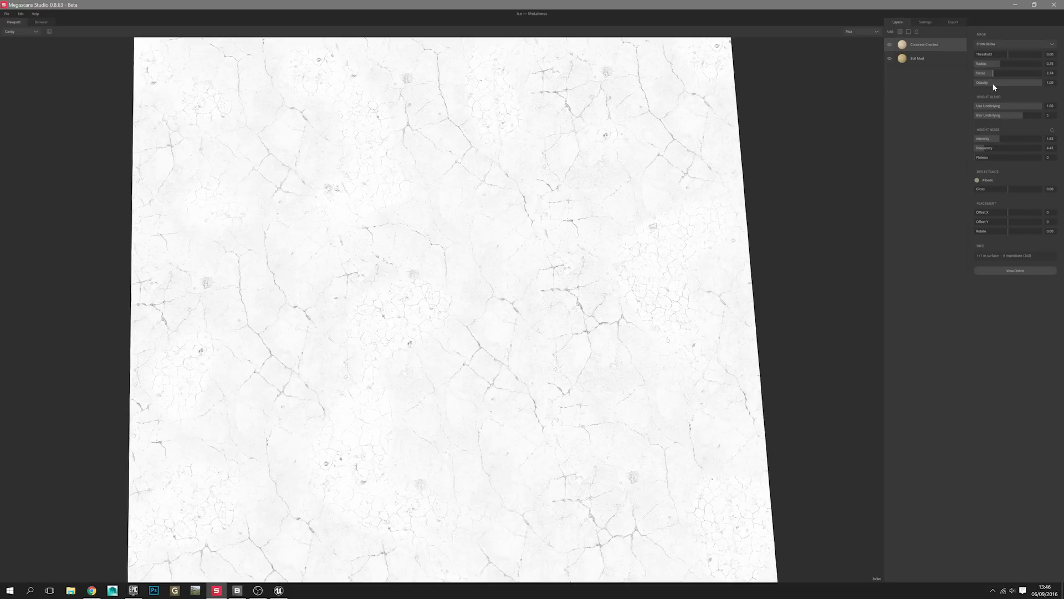
{"action": "scroll", "coordinate": [466, 256], "scroll_direction": "down", "scroll_amount": 5}
{"action": "scroll", "coordinate": [520, 178], "scroll_direction": "up", "scroll_amount": 8}
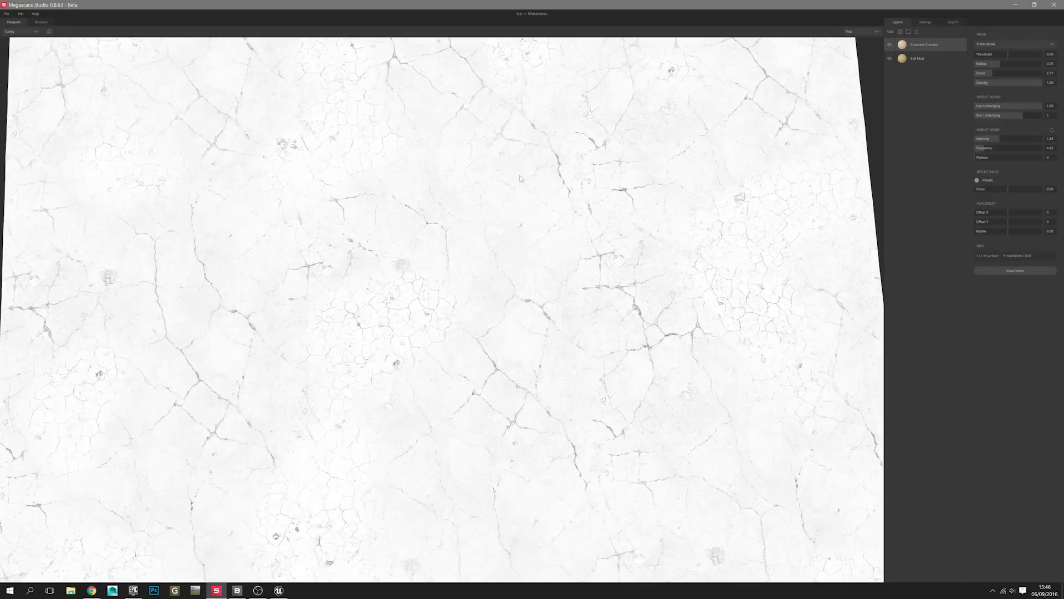
{"action": "scroll", "coordinate": [506, 184], "scroll_direction": "down", "scroll_amount": 2}
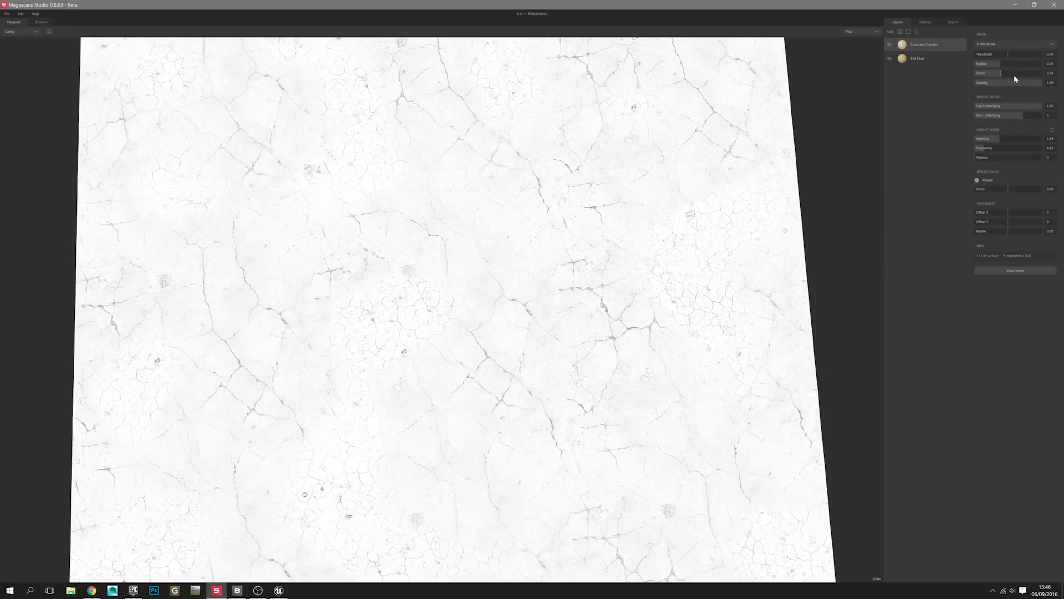
{"action": "left_click_drag", "start_coordinate": [1014, 78], "coordinate": [922, 91]}
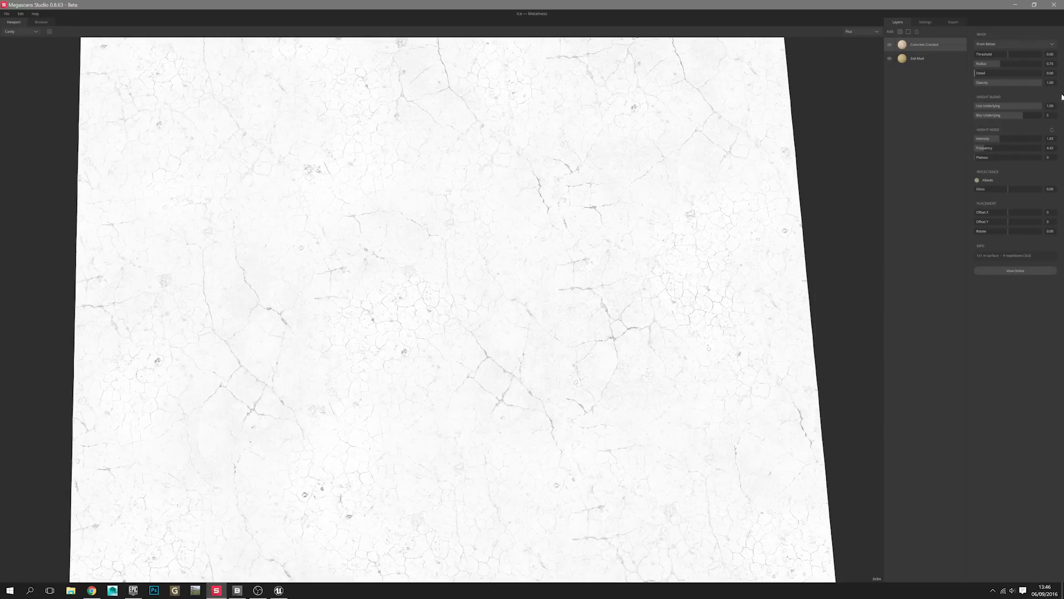
{"action": "left_click_drag", "start_coordinate": [1062, 97], "coordinate": [1037, 94]}
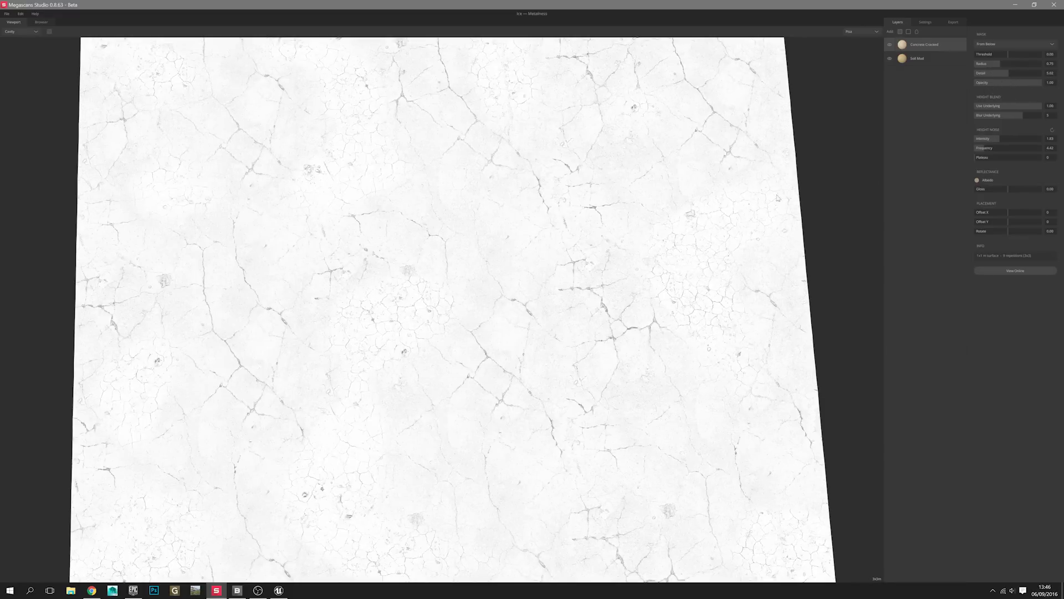
Step: Lower the Concrete Cracked mask Threshold to about -0.13 and check the blend over the whole plane
{"action": "left_click_drag", "start_coordinate": [1006, 54], "coordinate": [1004, 57]}
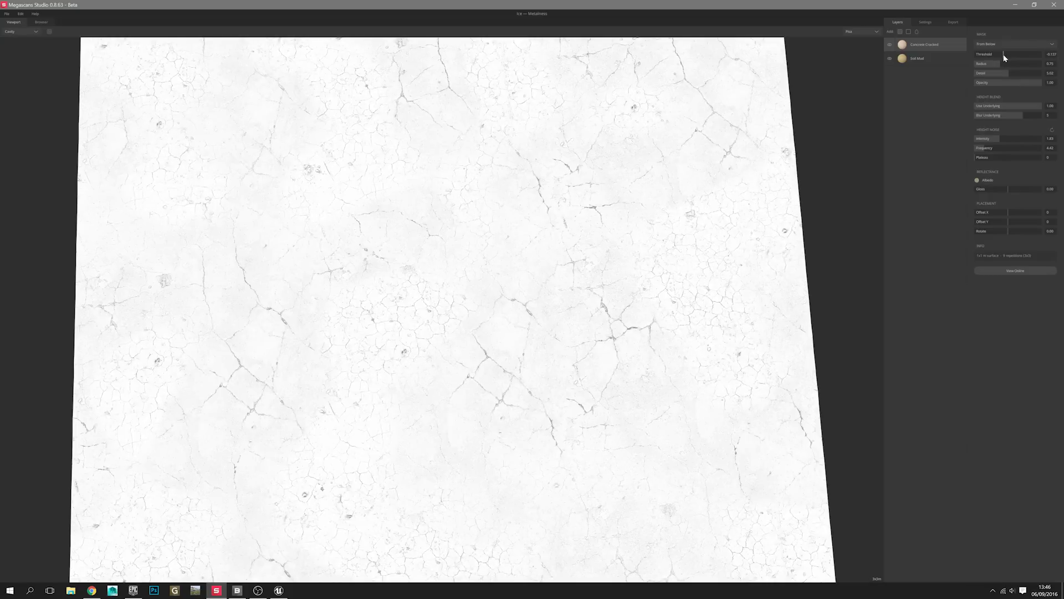
{"action": "scroll", "coordinate": [592, 226], "scroll_direction": "down", "scroll_amount": 5}
{"action": "scroll", "coordinate": [576, 265], "scroll_direction": "up", "scroll_amount": 6}
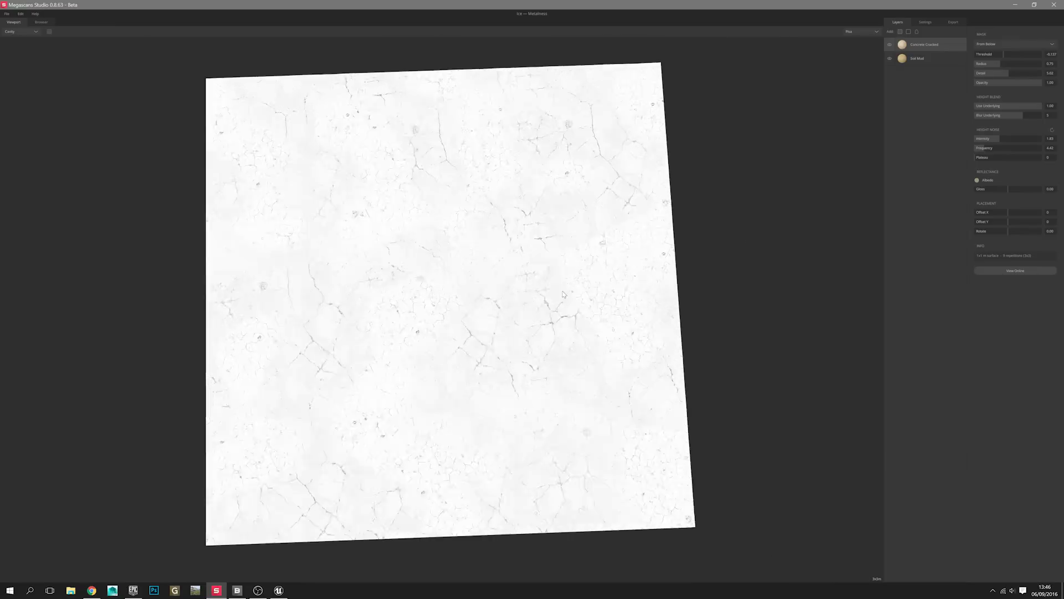
{"action": "scroll", "coordinate": [573, 309], "scroll_direction": "down", "scroll_amount": 5}
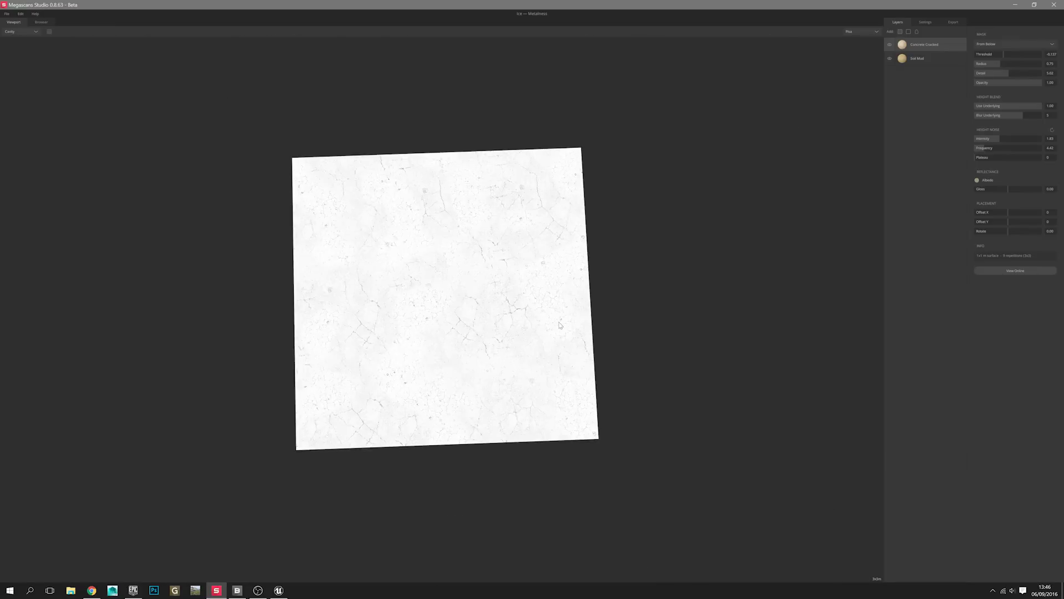
{"action": "scroll", "coordinate": [556, 331], "scroll_direction": "up", "scroll_amount": 5}
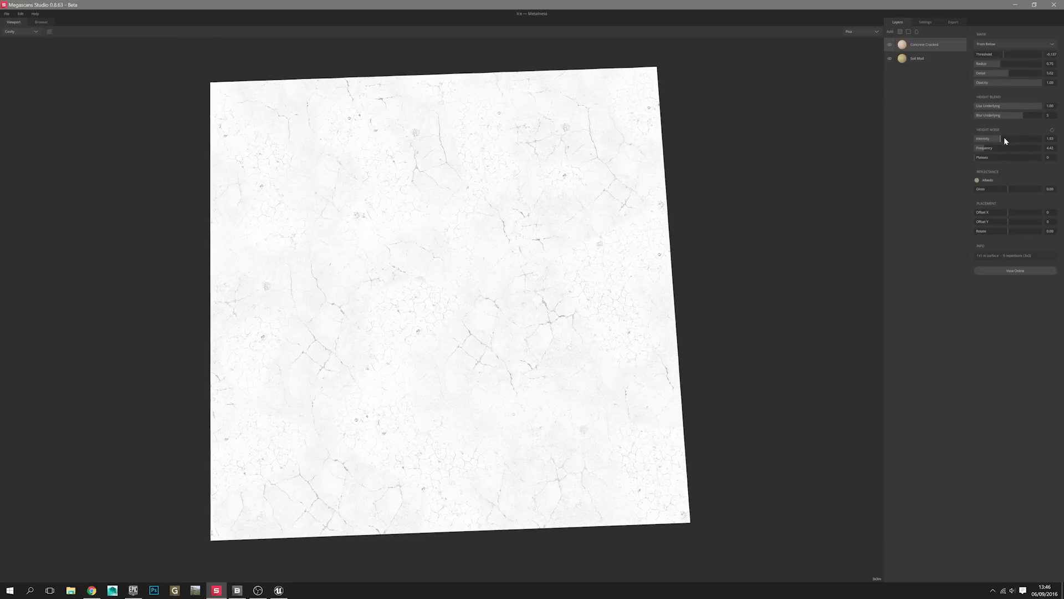
Step: Set the height noise intensity to about 3.5 and frequency to about 5.5, and randomize the noise pattern several times
{"action": "mouse_move", "coordinate": [988, 148]}
{"action": "left_mouse_down"}
{"action": "mouse_move", "coordinate": [999, 148]}
{"action": "mouse_move", "coordinate": [987, 157]}
{"action": "left_mouse_up"}
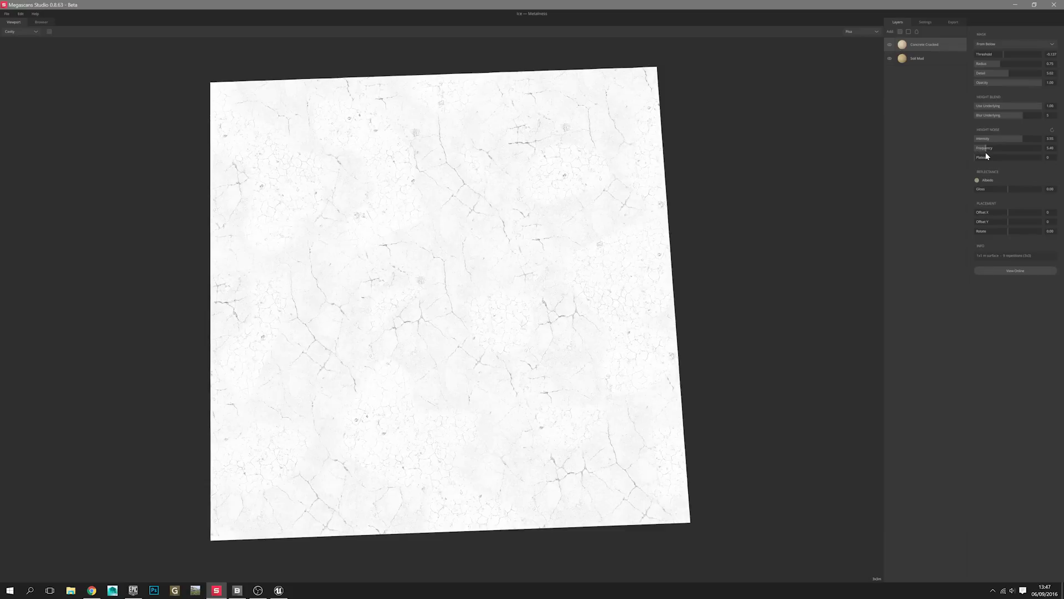
{"action": "left_click", "coordinate": [1052, 130]}
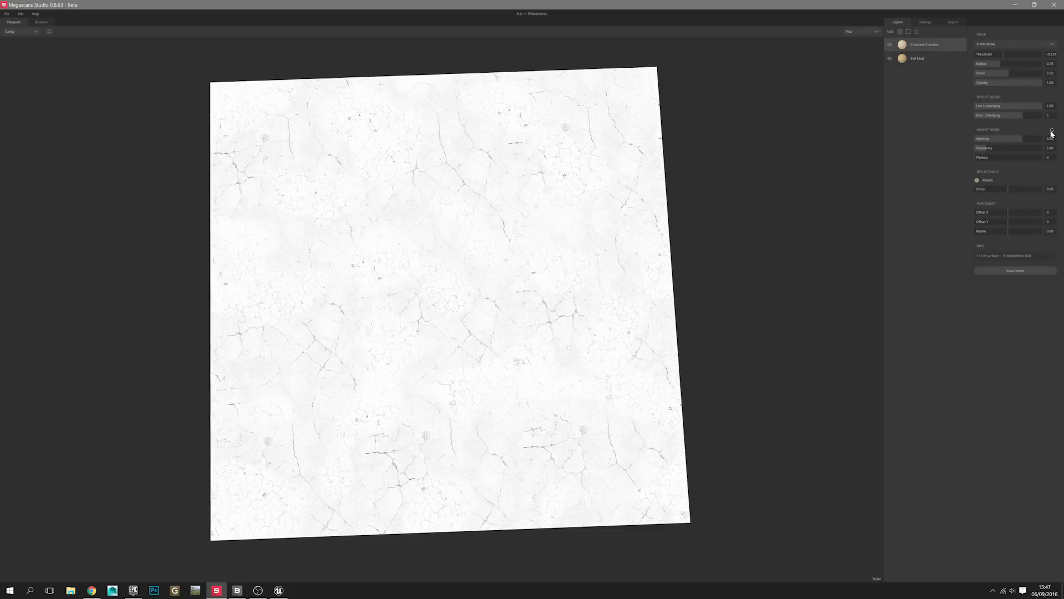
{"action": "left_click", "coordinate": [1052, 131]}
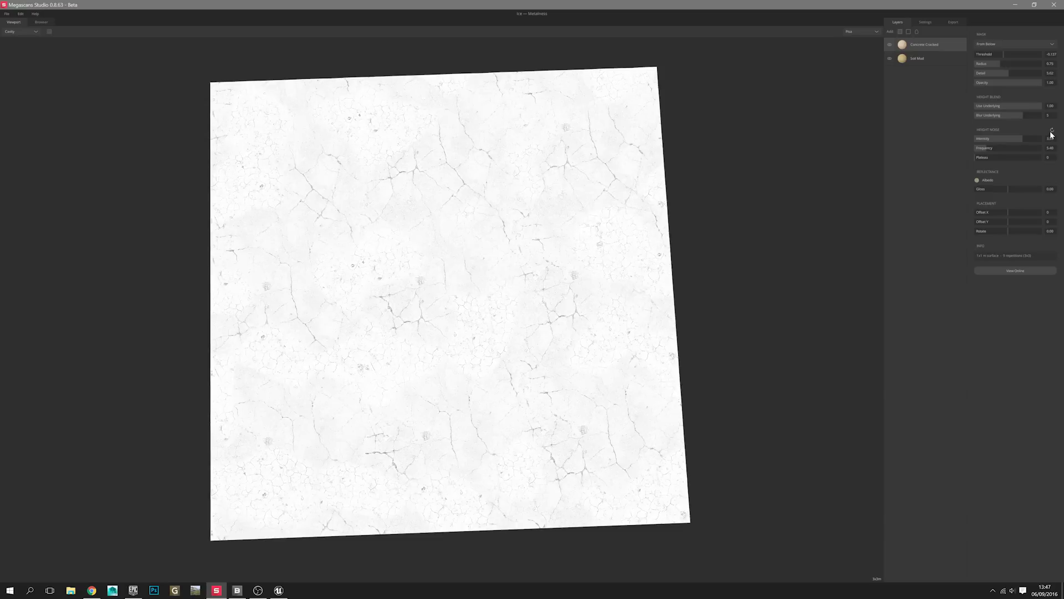
{"action": "left_click", "coordinate": [1052, 132]}
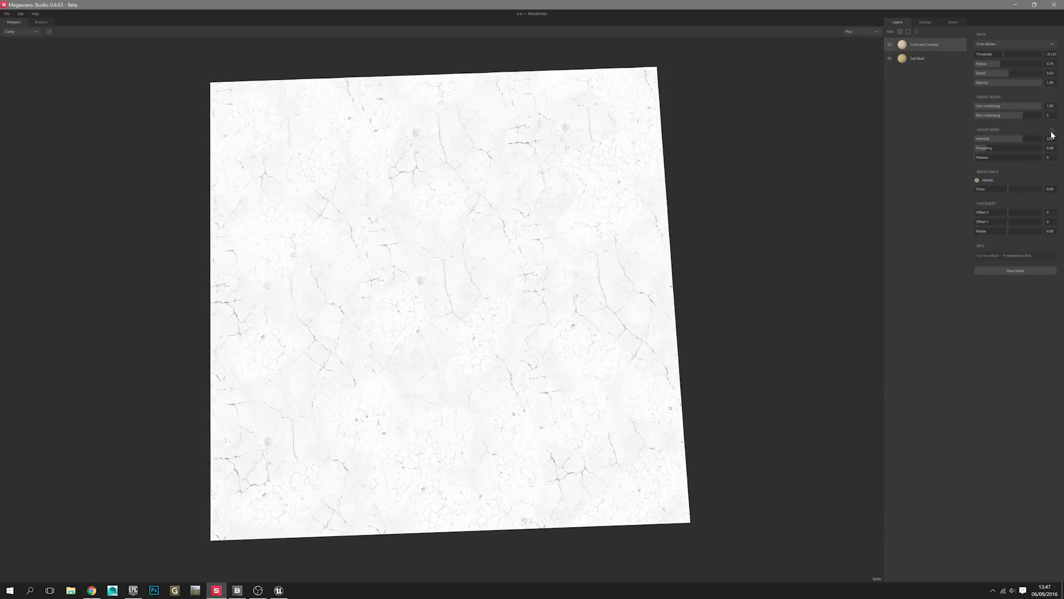
{"action": "left_click", "coordinate": [1052, 132]}
{"action": "left_click", "coordinate": [1052, 131]}
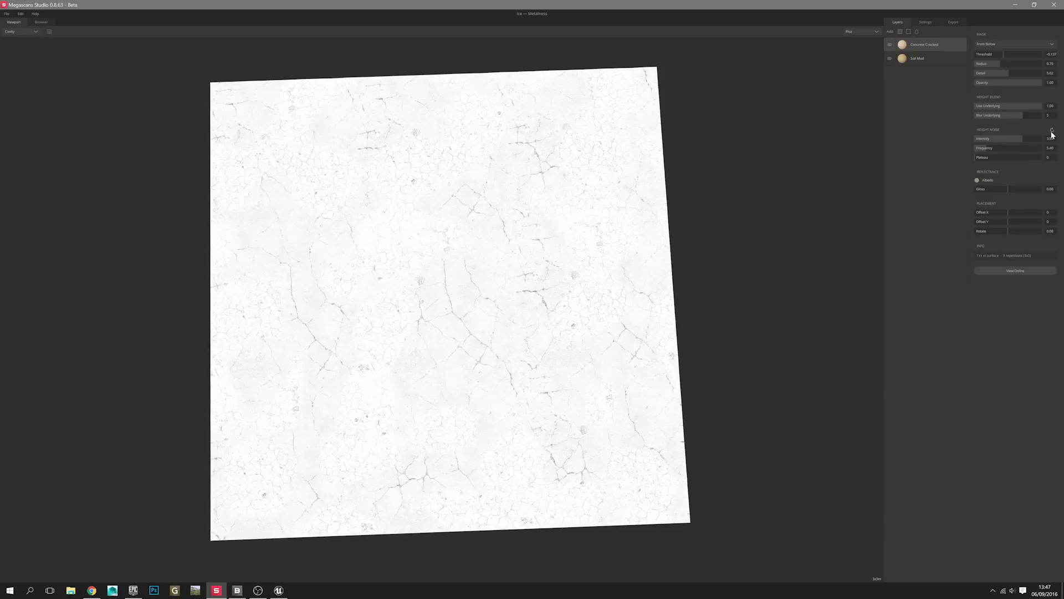
{"action": "left_click", "coordinate": [1052, 131]}
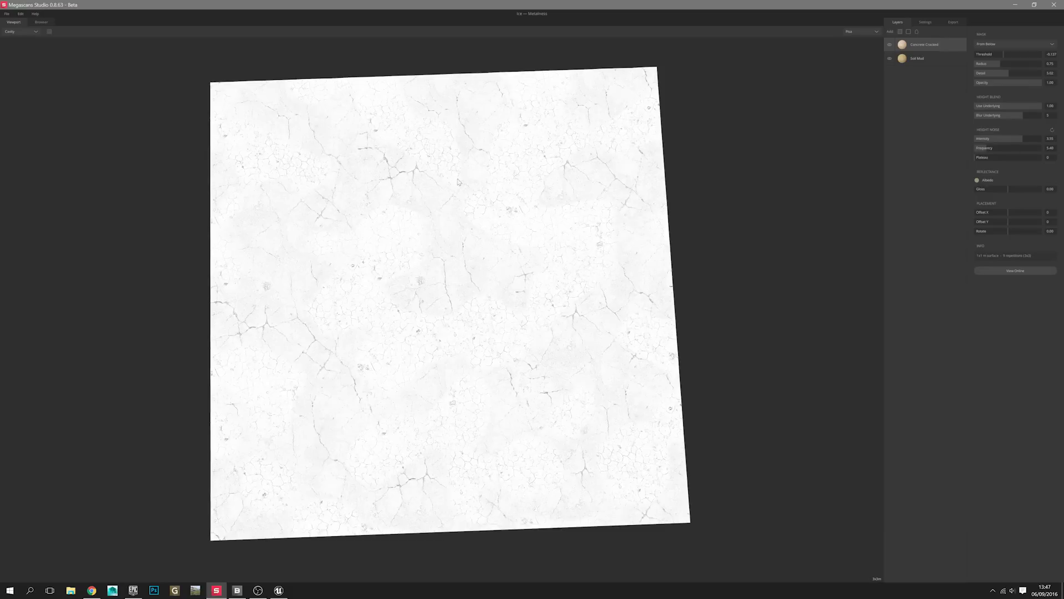
Step: Set the Concrete Cracked layer's mask Radius to about 1.1 and its Detail to about 0.12
{"action": "scroll", "coordinate": [647, 391], "scroll_direction": "down", "scroll_amount": 5}
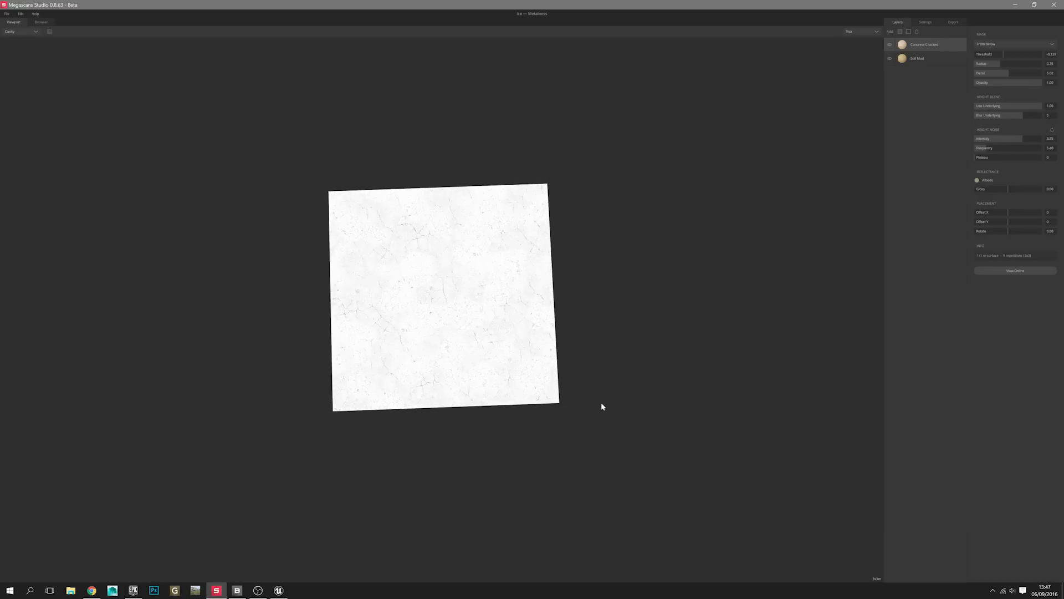
{"action": "scroll", "coordinate": [601, 406], "scroll_direction": "up", "scroll_amount": 8}
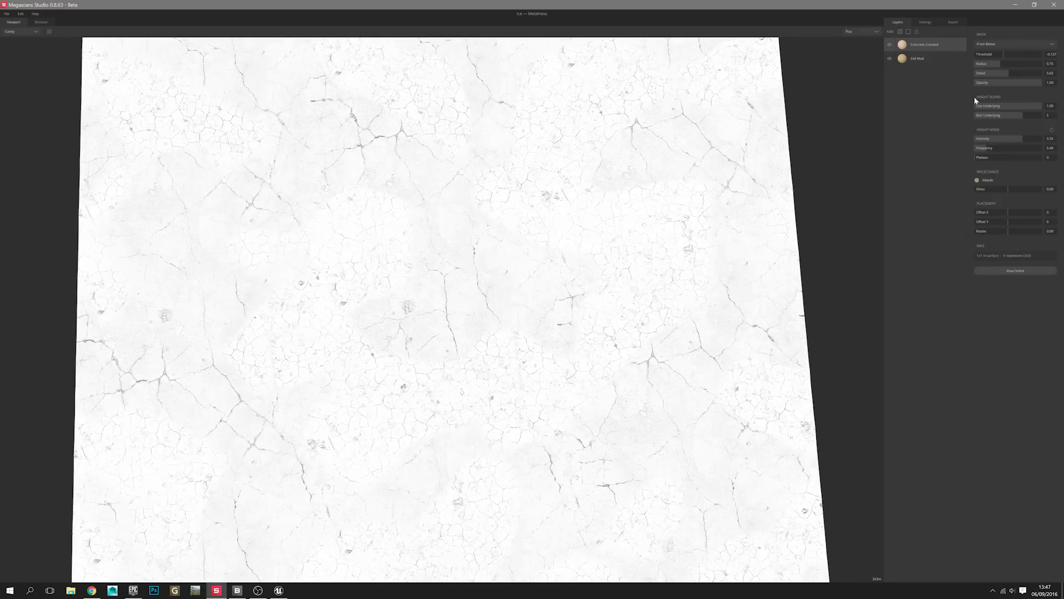
{"action": "left_click_drag", "start_coordinate": [1005, 74], "coordinate": [978, 81]}
{"action": "scroll", "coordinate": [650, 262], "scroll_direction": "down", "scroll_amount": 8}
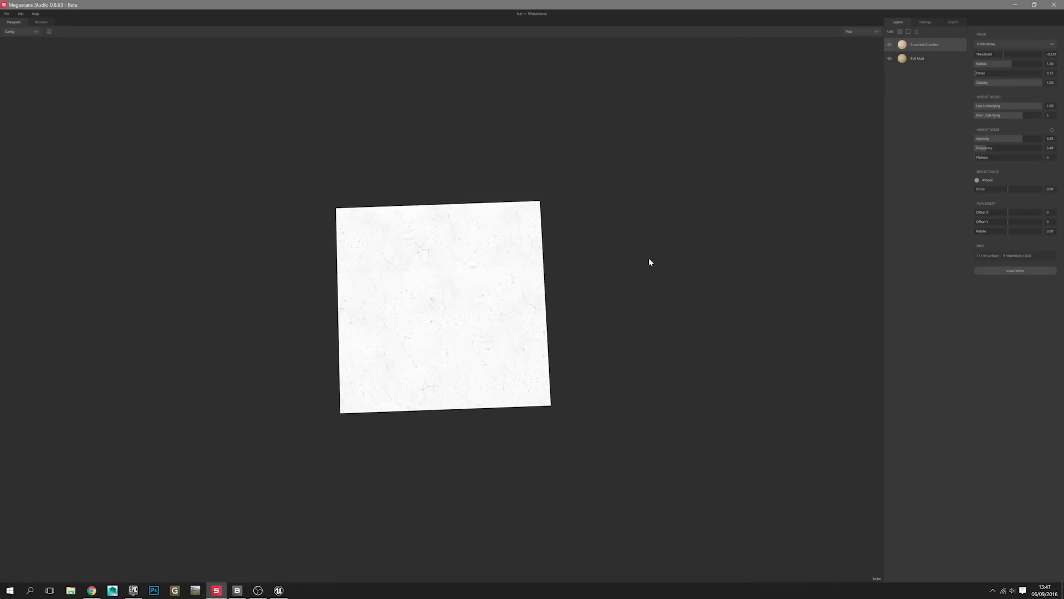
Step: Examine the blended surface's cavity detail up close and across the whole plane
{"action": "scroll", "coordinate": [520, 345], "scroll_direction": "up", "scroll_amount": 8}
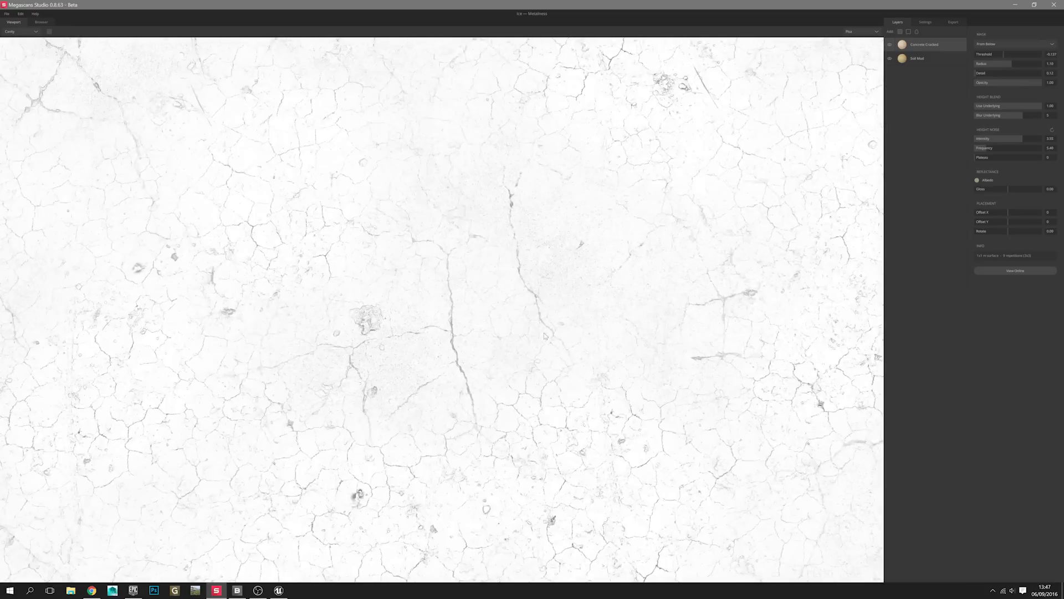
{"action": "middle_click_drag", "start_coordinate": [381, 345], "coordinate": [538, 146]}
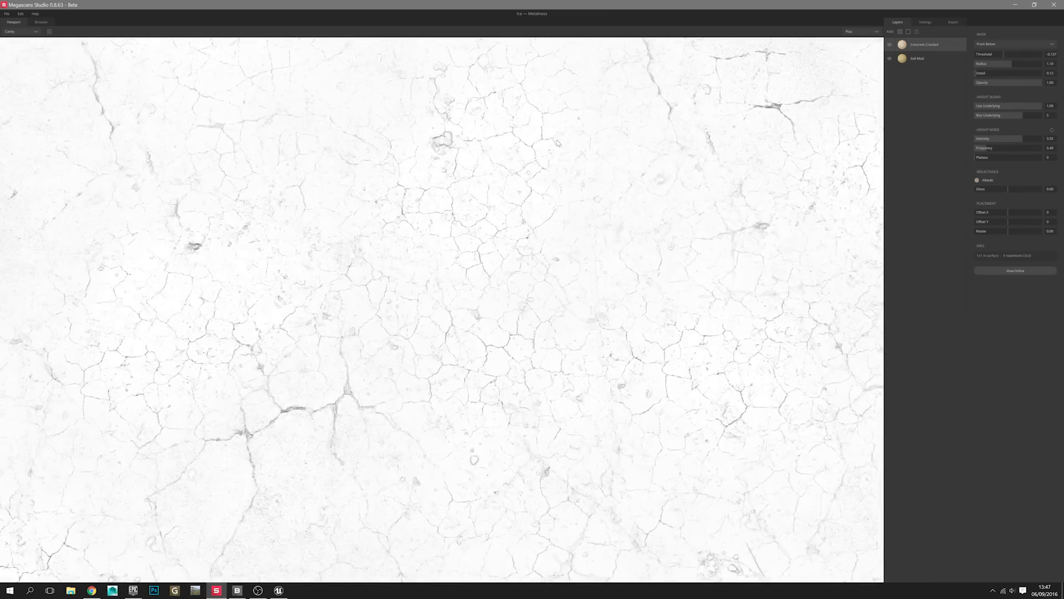
{"action": "scroll", "coordinate": [527, 151], "scroll_direction": "down", "scroll_amount": 6}
{"action": "scroll", "coordinate": [510, 322], "scroll_direction": "up", "scroll_amount": 3}
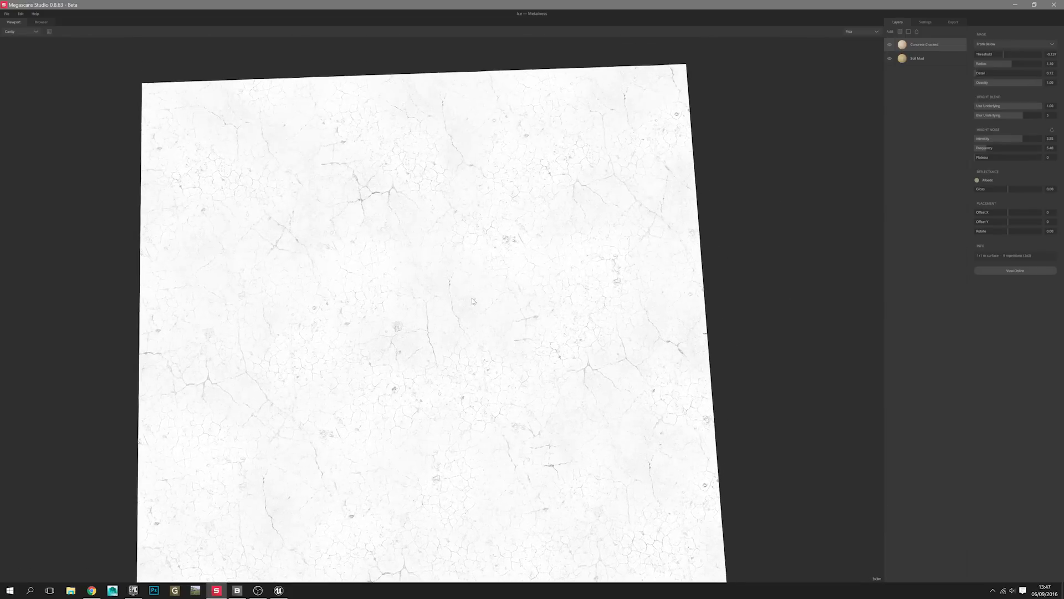
{"action": "left_click_drag", "start_coordinate": [473, 301], "coordinate": [460, 315]}
{"action": "middle_click_drag", "start_coordinate": [460, 315], "coordinate": [480, 280]}
{"action": "scroll", "coordinate": [481, 281], "scroll_direction": "down", "scroll_amount": 2}
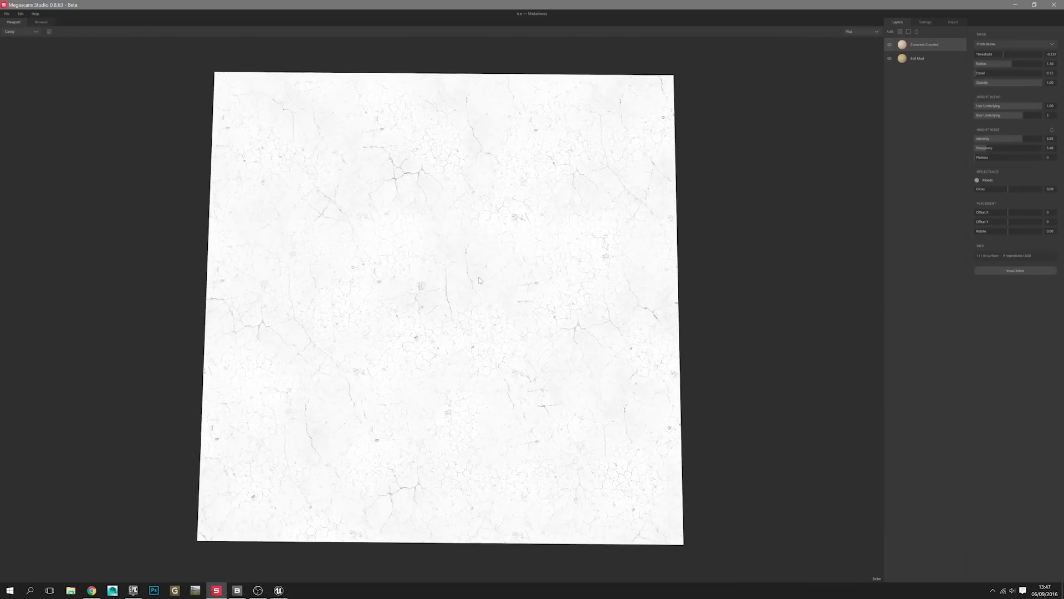
Step: Switch the surface preview to Roughness and add a Soil Clay material as a new layer over Concrete Cracked
{"action": "left_click", "coordinate": [25, 32]}
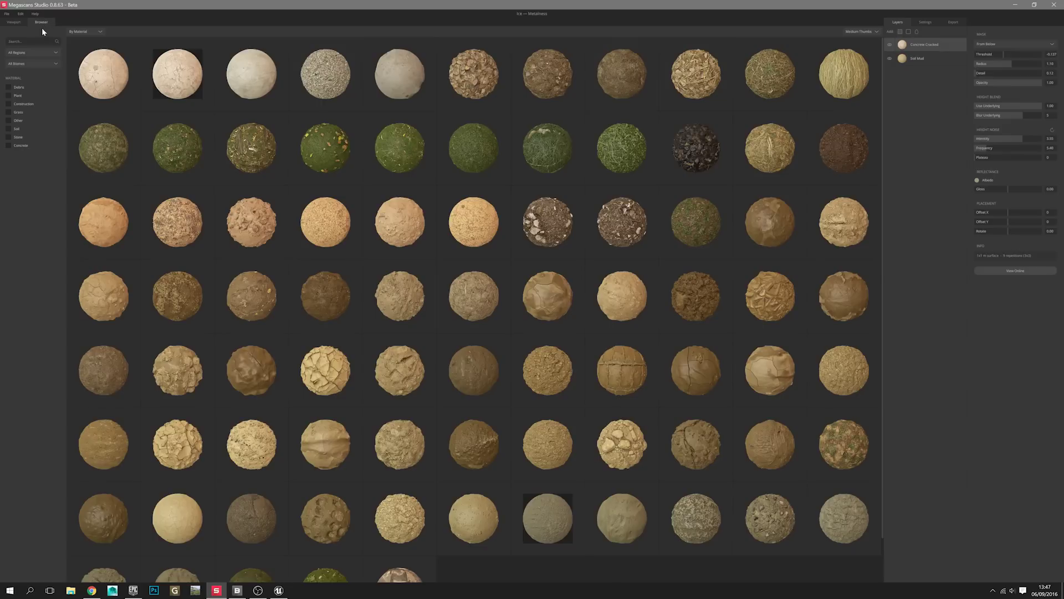
{"action": "scroll", "coordinate": [500, 471], "scroll_direction": "down", "scroll_amount": 1}
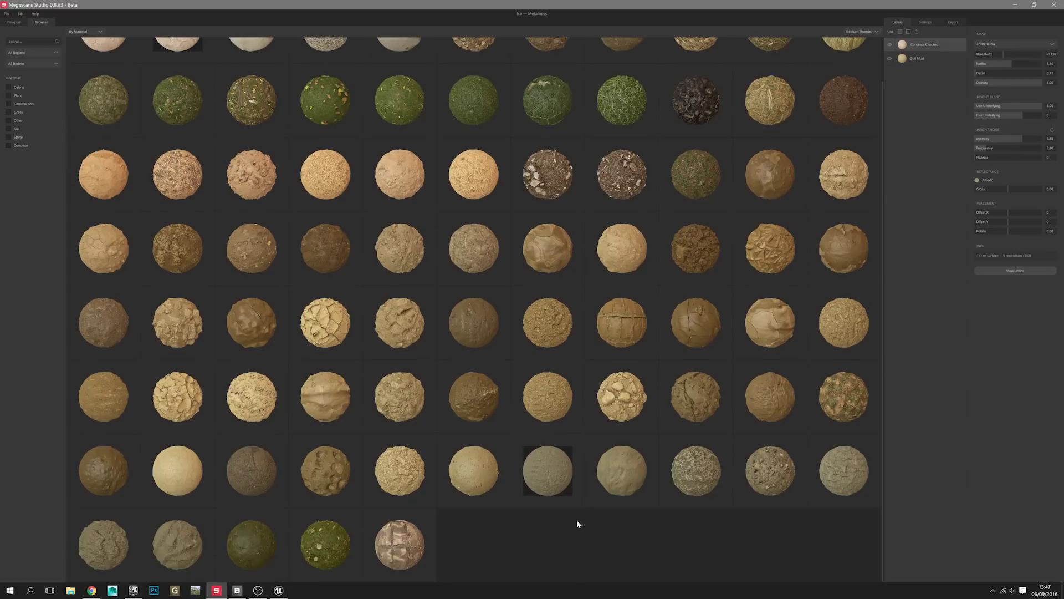
{"action": "double_click", "coordinate": [781, 397]}
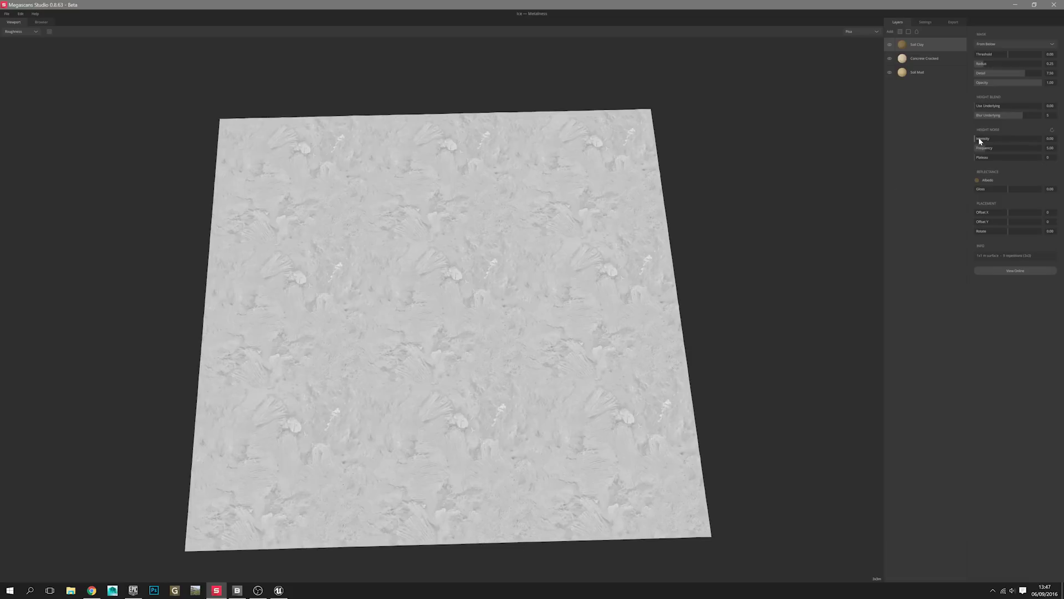
Step: Set the Soil Clay layer's height noise intensity to about 3.4, frequency to about 20 and Use Underlying to 1.00
{"action": "mouse_move", "coordinate": [979, 140]}
{"action": "left_mouse_down"}
{"action": "mouse_move", "coordinate": [1020, 138]}
{"action": "mouse_move", "coordinate": [1004, 148]}
{"action": "mouse_move", "coordinate": [1021, 150]}
{"action": "left_mouse_up"}
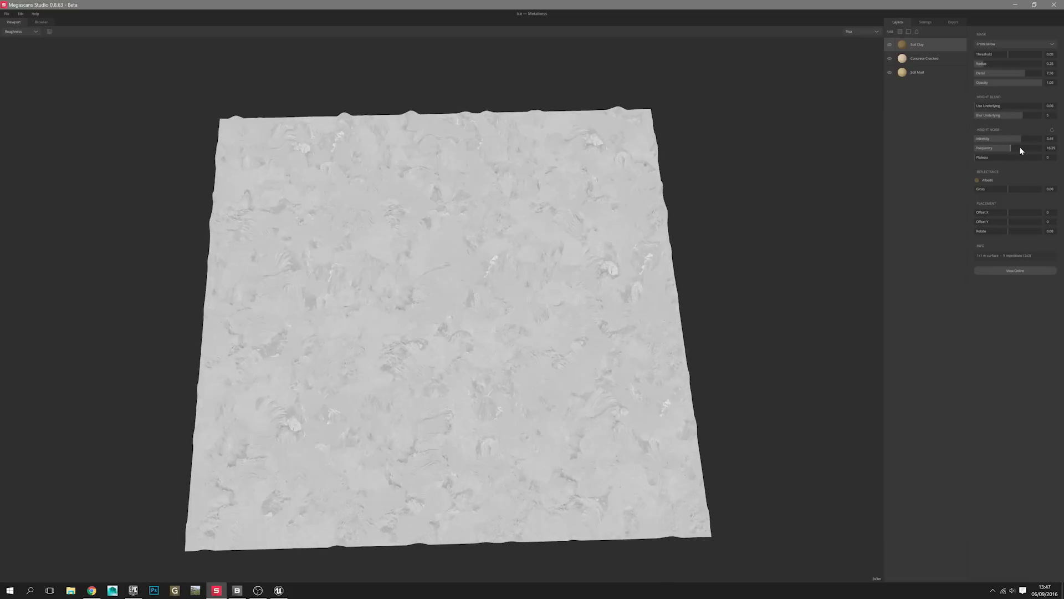
{"action": "scroll", "coordinate": [727, 225], "scroll_direction": "down", "scroll_amount": 5}
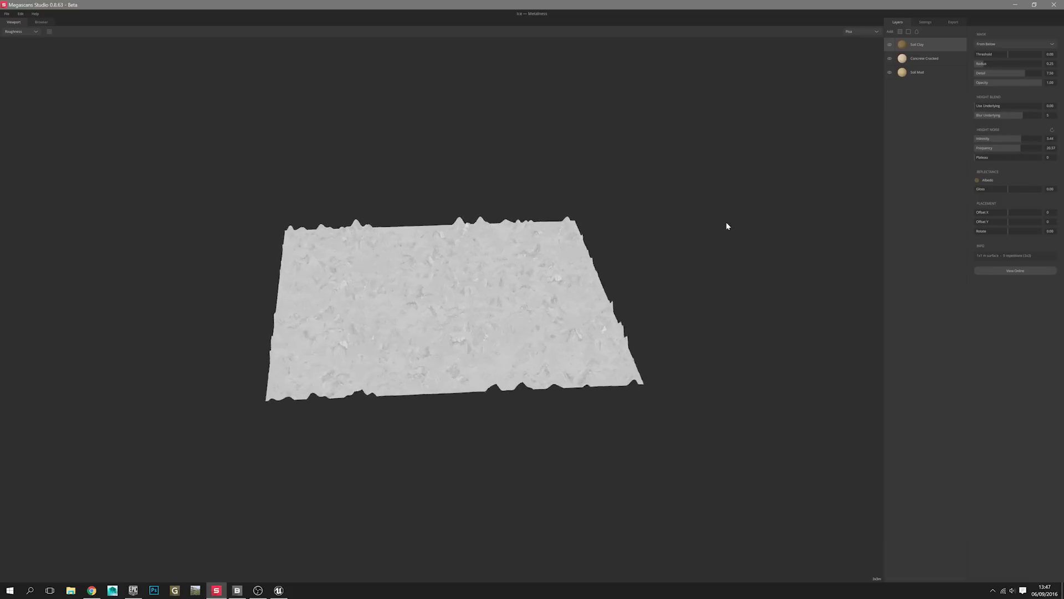
{"action": "left_click_drag", "start_coordinate": [983, 107], "coordinate": [1041, 105]}
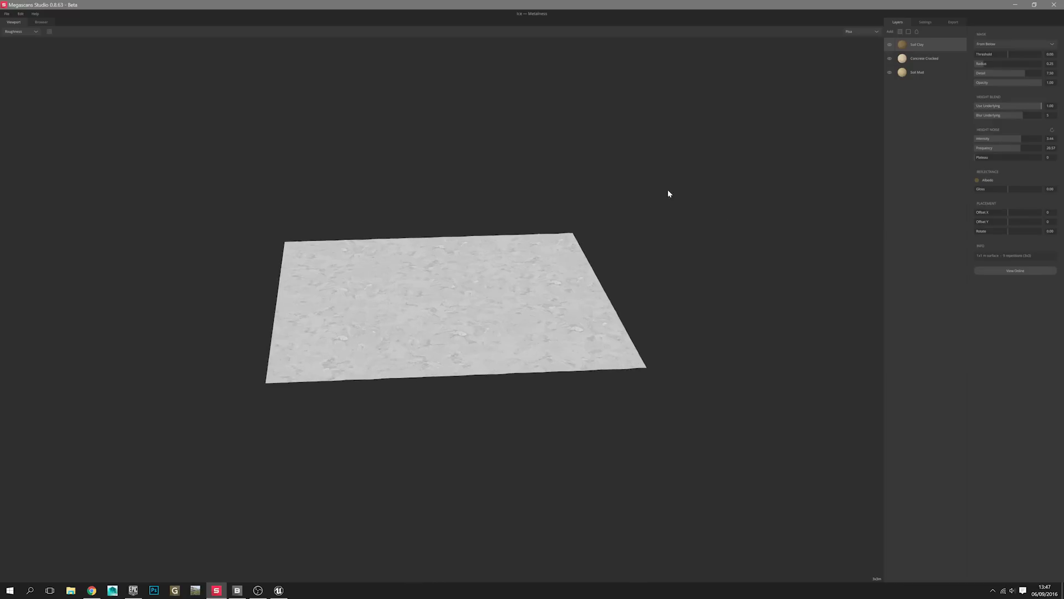
{"action": "left_click_drag", "start_coordinate": [668, 193], "coordinate": [665, 280]}
{"action": "scroll", "coordinate": [664, 281], "scroll_direction": "up", "scroll_amount": 5}
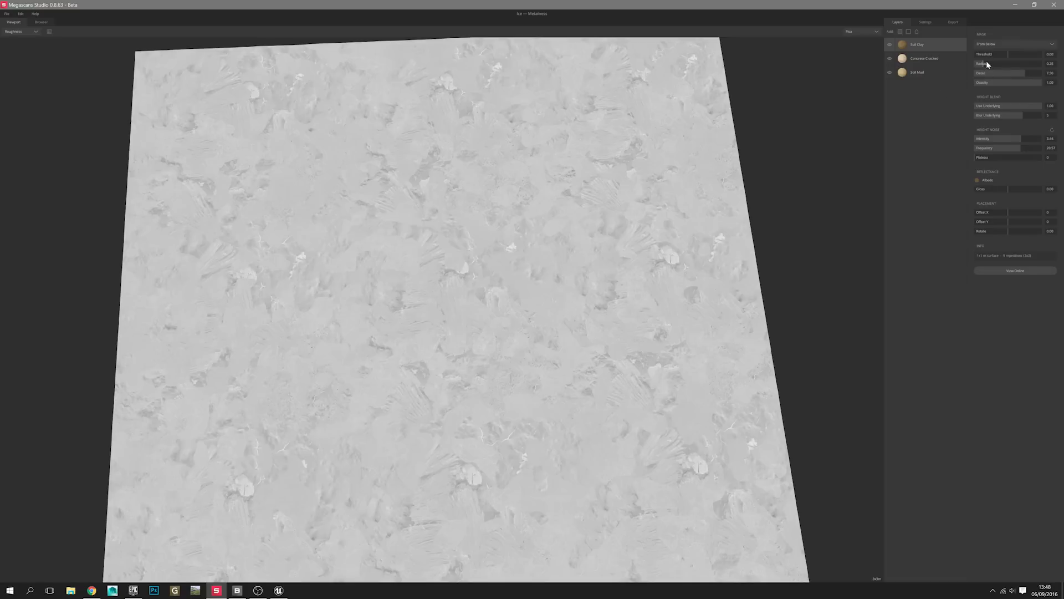
Step: Set the Soil Clay layer's mask Radius to about 1.2 and its Detail to 0
{"action": "left_click_drag", "start_coordinate": [987, 65], "coordinate": [970, 81]}
{"action": "scroll", "coordinate": [604, 254], "scroll_direction": "down", "scroll_amount": 5}
{"action": "scroll", "coordinate": [600, 263], "scroll_direction": "up", "scroll_amount": 3}
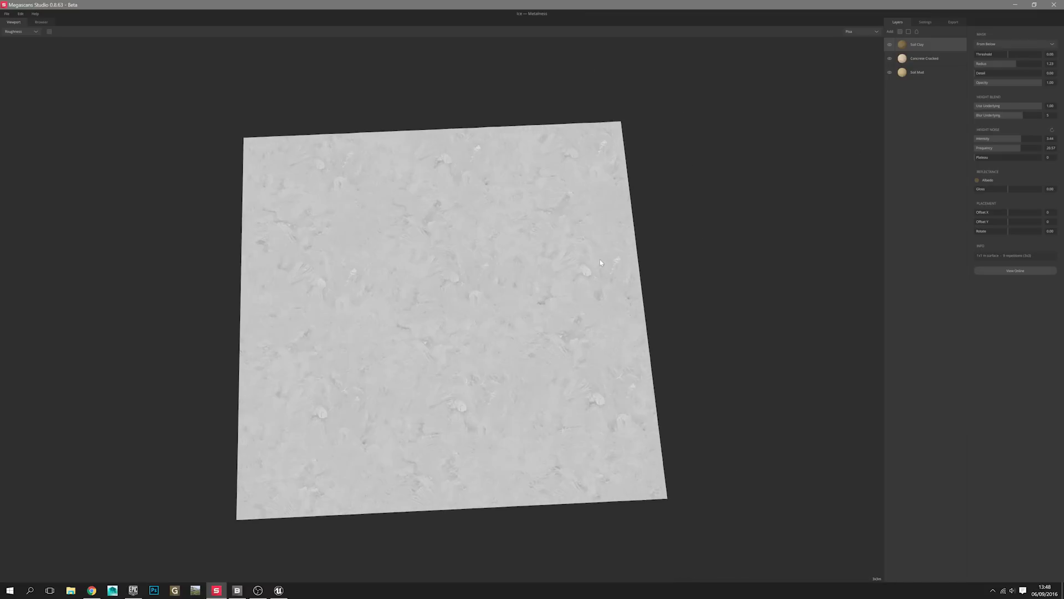
Step: Lower the Soil Clay mask Threshold to about -0.42 and check the blend up close and over the whole plane
{"action": "left_click_drag", "start_coordinate": [1003, 55], "coordinate": [995, 59]}
{"action": "scroll", "coordinate": [594, 296], "scroll_direction": "up", "scroll_amount": 5}
{"action": "scroll", "coordinate": [577, 297], "scroll_direction": "down", "scroll_amount": 2}
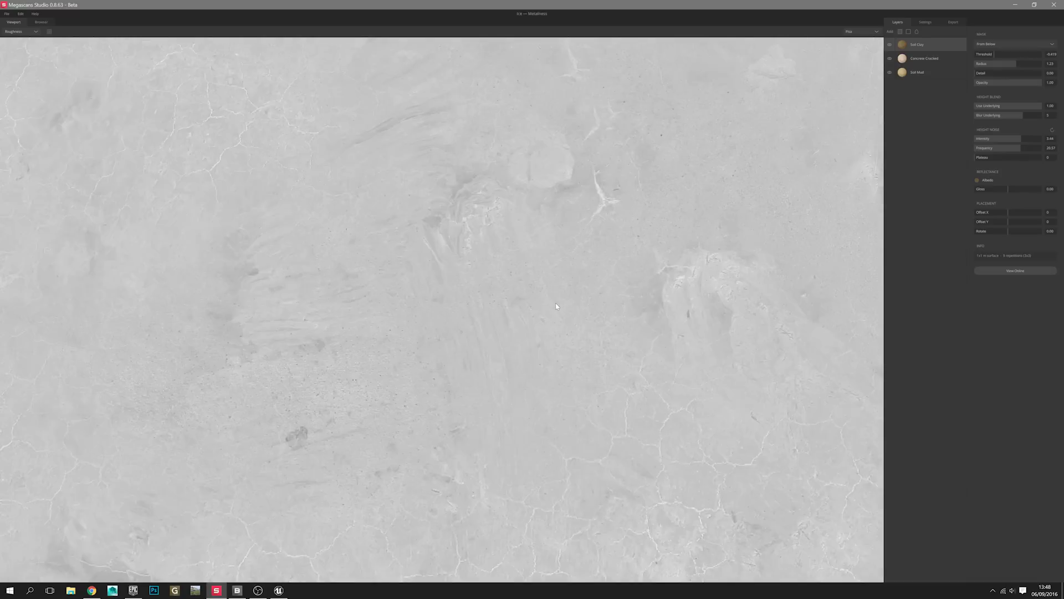
{"action": "scroll", "coordinate": [556, 303], "scroll_direction": "down", "scroll_amount": 5}
{"action": "left_click_drag", "start_coordinate": [541, 300], "coordinate": [546, 272]}
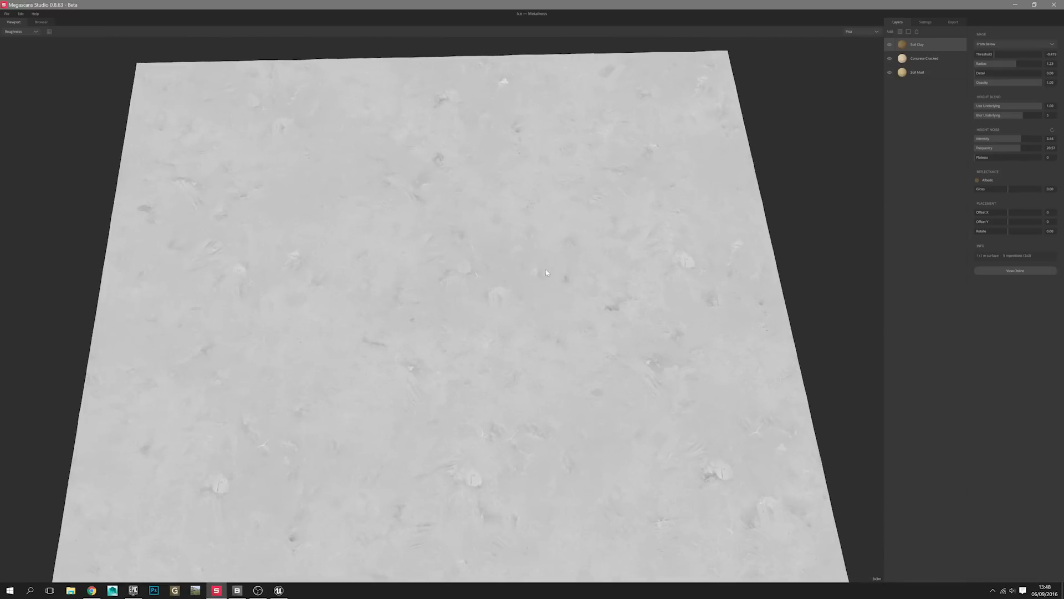
{"action": "scroll", "coordinate": [532, 283], "scroll_direction": "up", "scroll_amount": 4}
{"action": "scroll", "coordinate": [517, 289], "scroll_direction": "down", "scroll_amount": 5}
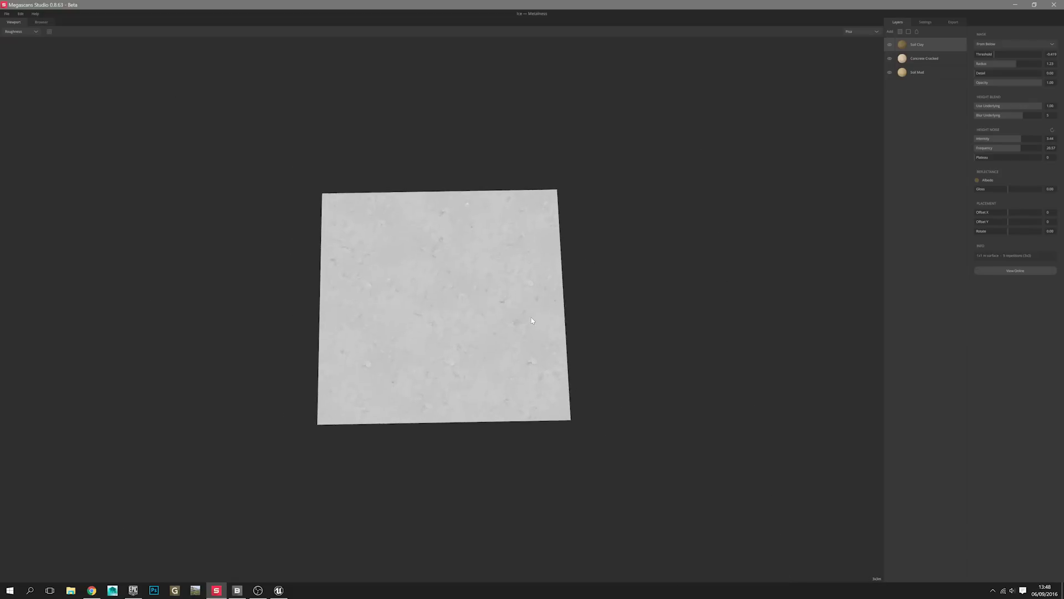
{"action": "scroll", "coordinate": [532, 298], "scroll_direction": "up", "scroll_amount": 3}
Step: Compare the surface with and without the Soil Clay layer, and lower its mask Threshold to about -0.75
{"action": "left_click", "coordinate": [890, 45]}
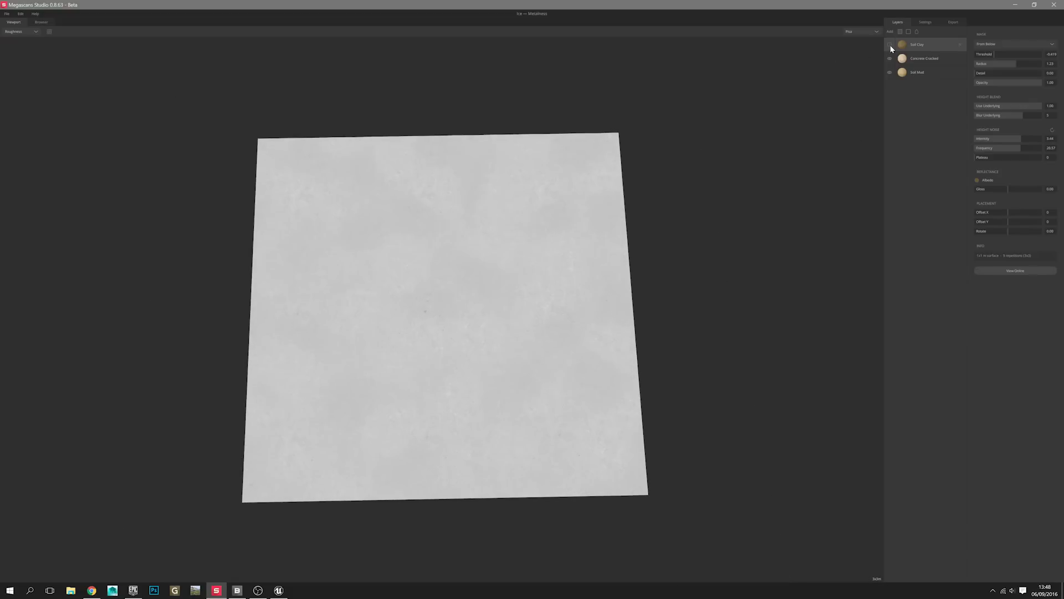
{"action": "left_click", "coordinate": [891, 46]}
{"action": "left_click", "coordinate": [890, 45]}
{"action": "left_click", "coordinate": [889, 45]}
{"action": "left_click_drag", "start_coordinate": [651, 201], "coordinate": [656, 221]}
{"action": "scroll", "coordinate": [544, 291], "scroll_direction": "up", "scroll_amount": 5}
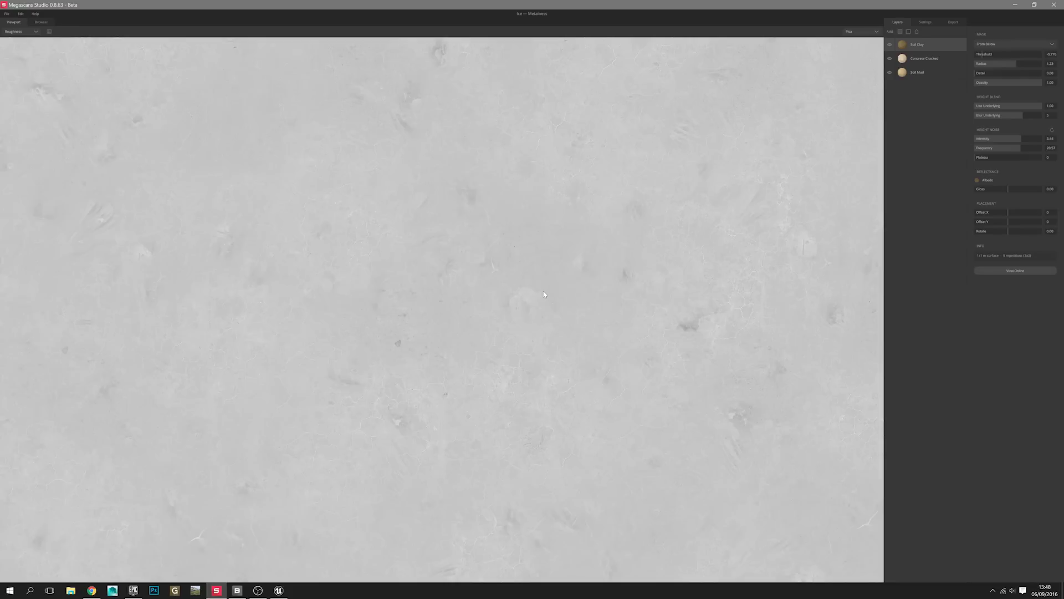
{"action": "scroll", "coordinate": [544, 295], "scroll_direction": "up", "scroll_amount": 2}
{"action": "scroll", "coordinate": [447, 348], "scroll_direction": "down", "scroll_amount": 5}
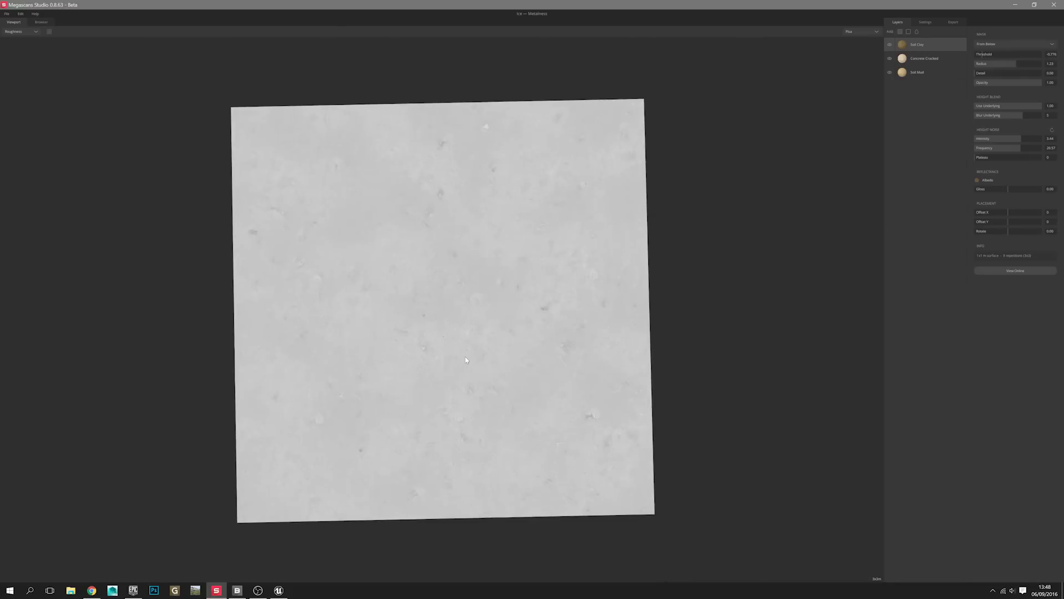
Step: Switch the surface preview to Cavity and set the export location to the Ice folder on the Desktop
{"action": "left_click", "coordinate": [35, 31]}
{"action": "left_click", "coordinate": [28, 53]}
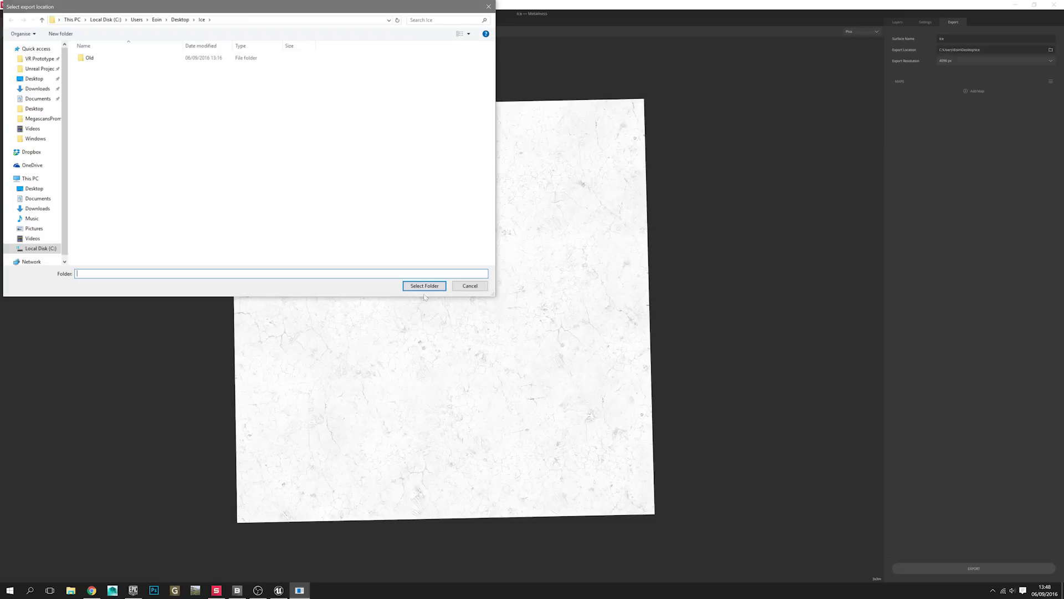
{"action": "left_click", "coordinate": [425, 285]}
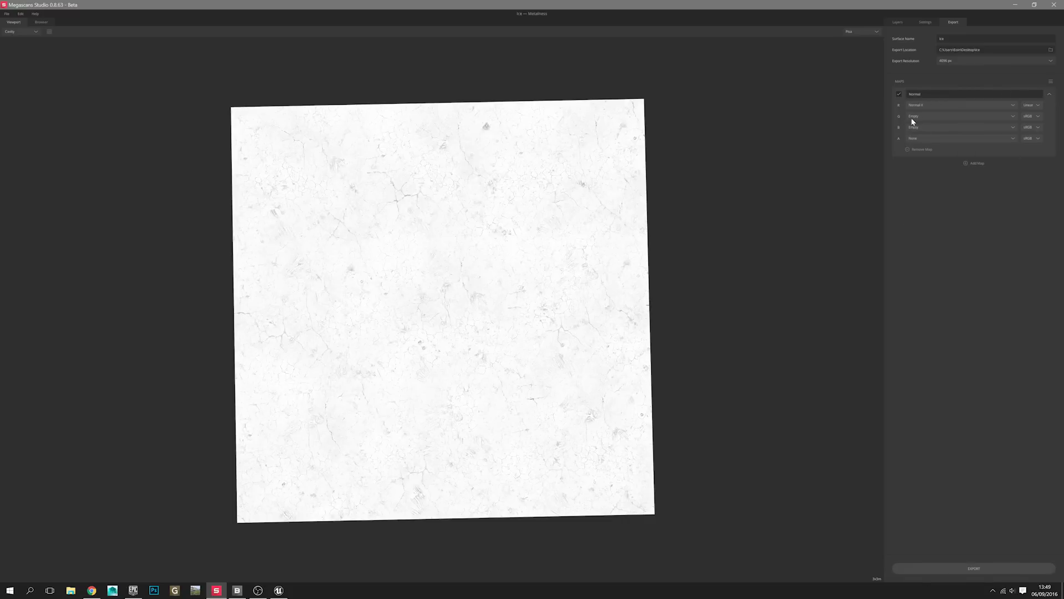
Step: Assign inverted Normal Y to green and Normal Z to blue in the Normal map, and add an RDC map packing Roughness, Displacement and Cavity
{"action": "left_click", "coordinate": [913, 117]}
{"action": "left_click", "coordinate": [938, 216]}
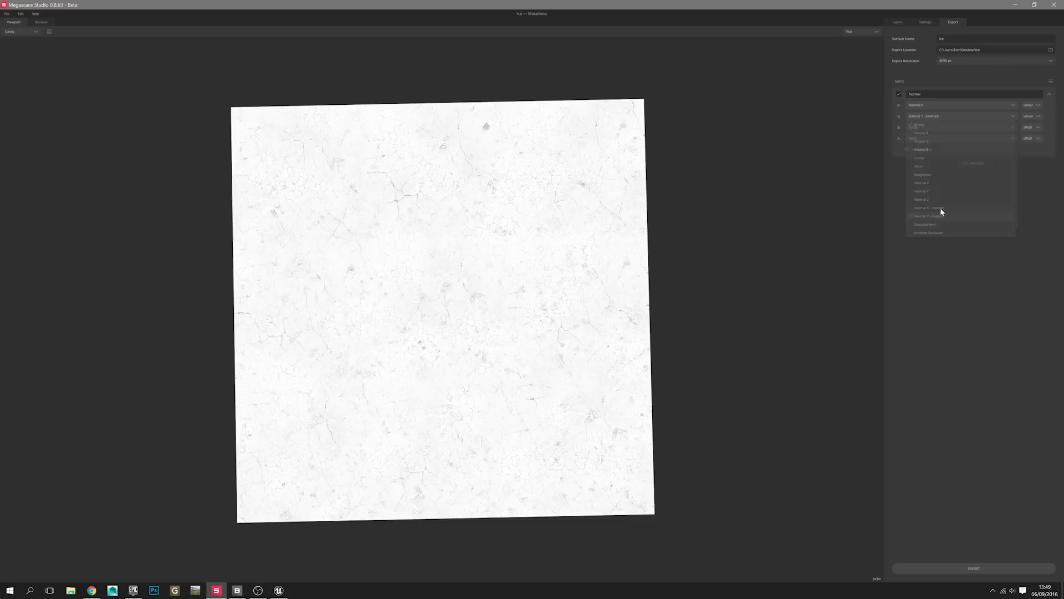
{"action": "left_click", "coordinate": [910, 131]}
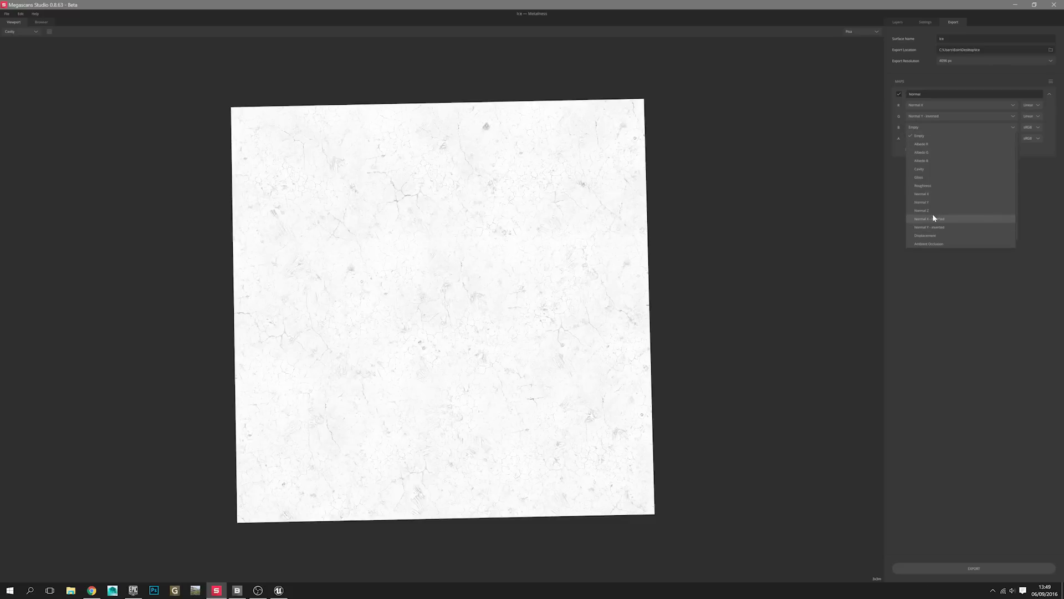
{"action": "left_click", "coordinate": [934, 211]}
{"action": "left_click", "coordinate": [971, 163]}
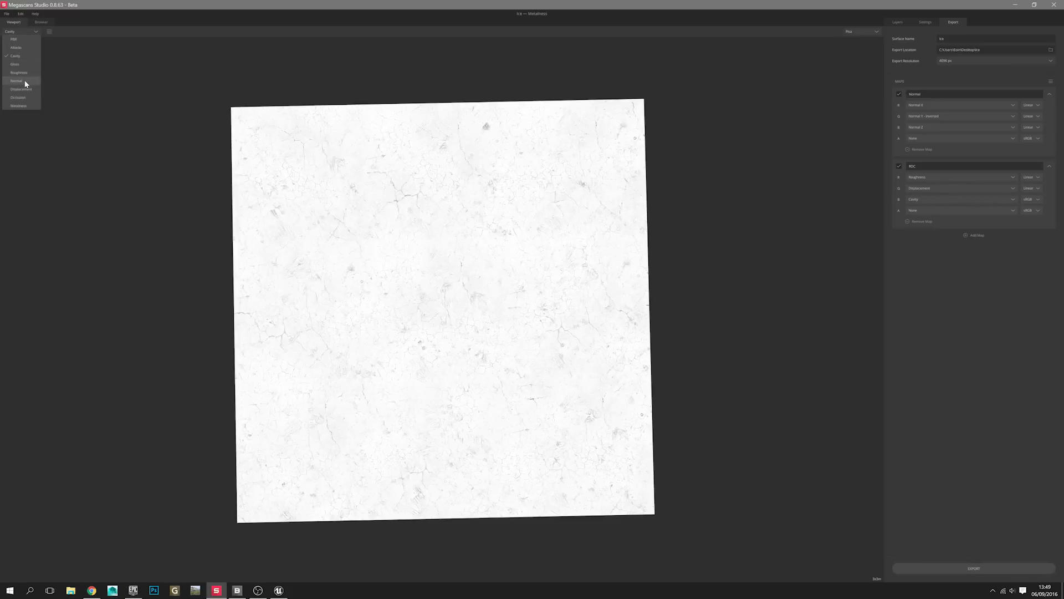
Step: Preview the surface's normals across the plane and export the Normal and RDC maps
{"action": "left_click", "coordinate": [25, 81]}
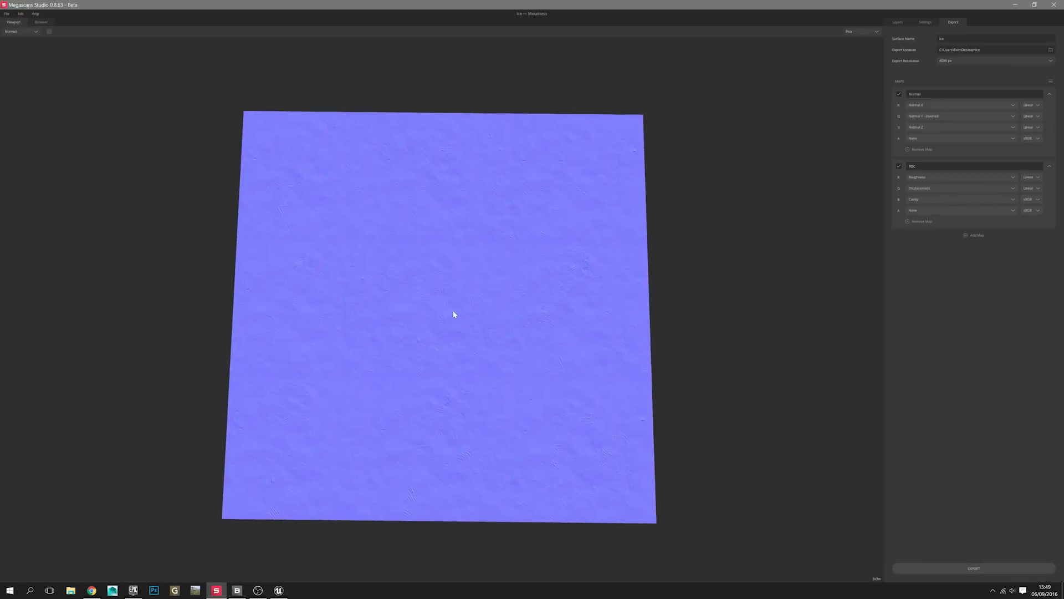
{"action": "scroll", "coordinate": [452, 311], "scroll_direction": "up", "scroll_amount": 5}
{"action": "scroll", "coordinate": [450, 314], "scroll_direction": "down", "scroll_amount": 3}
{"action": "scroll", "coordinate": [450, 310], "scroll_direction": "down", "scroll_amount": 3}
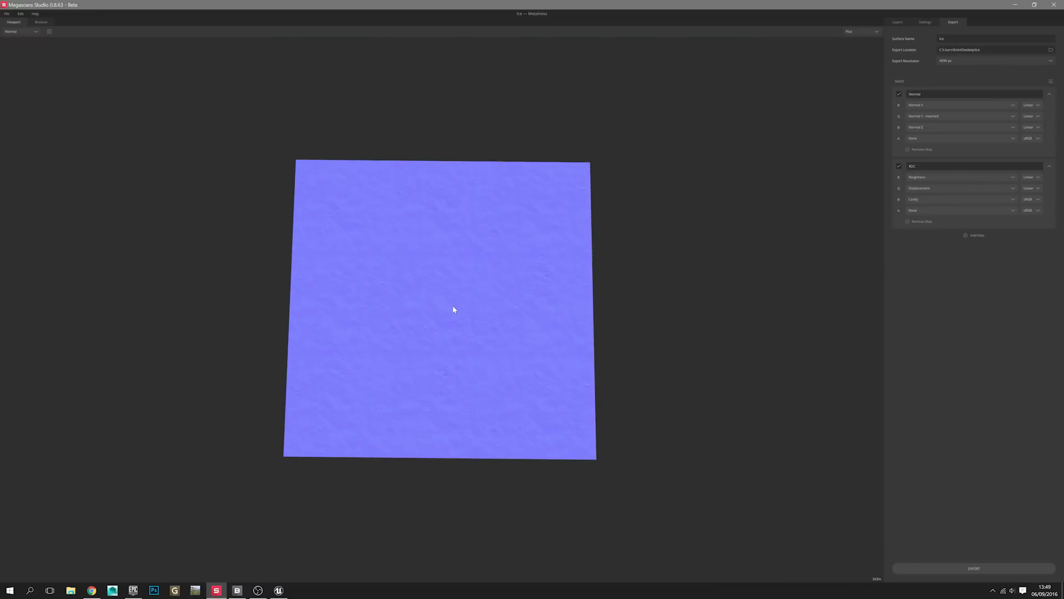
{"action": "scroll", "coordinate": [452, 305], "scroll_direction": "up", "scroll_amount": 1}
{"action": "left_click", "coordinate": [962, 567]}
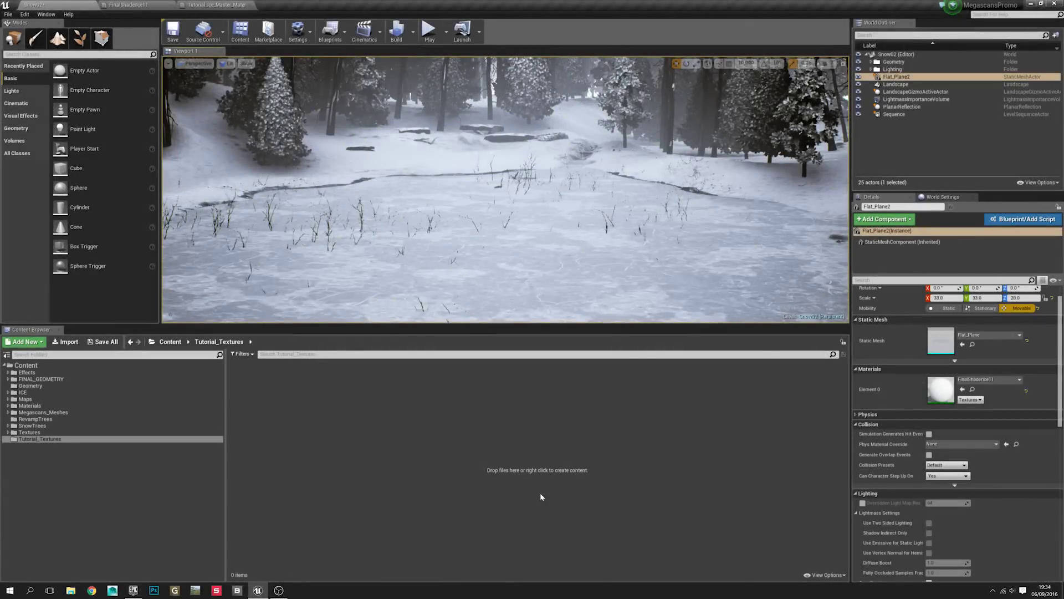
Step: In Unreal Engine, import the Ice_4K_Normal and Ice_4K_RDC textures into the Tutorial_Textures folder
{"action": "left_click", "coordinate": [65, 341]}
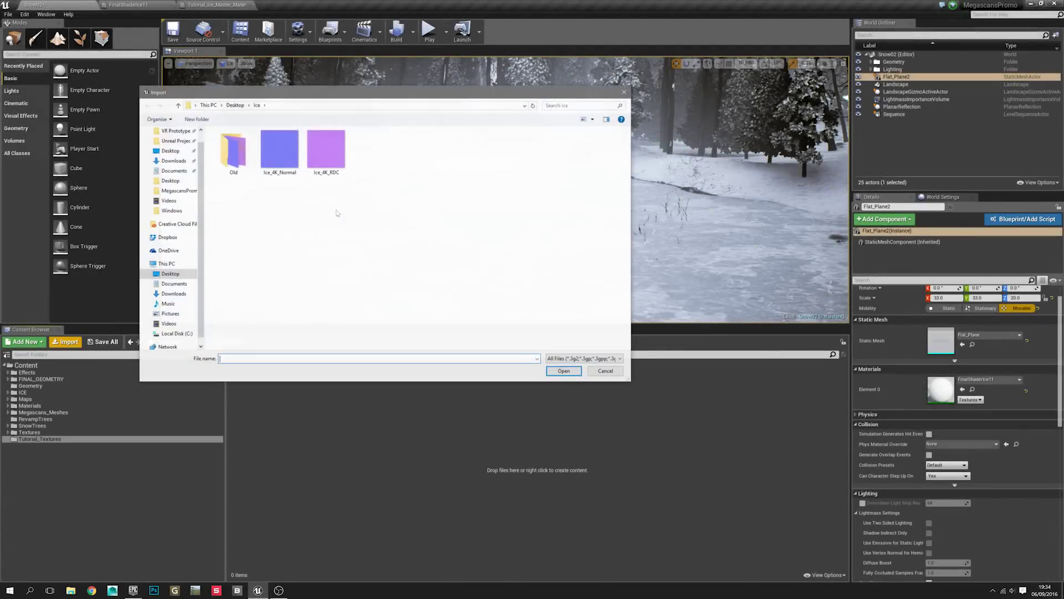
{"action": "left_click", "coordinate": [279, 150]}
{"action": "left_click", "coordinate": [326, 149], "text": "ctrl"}
{"action": "left_click", "coordinate": [565, 370]}
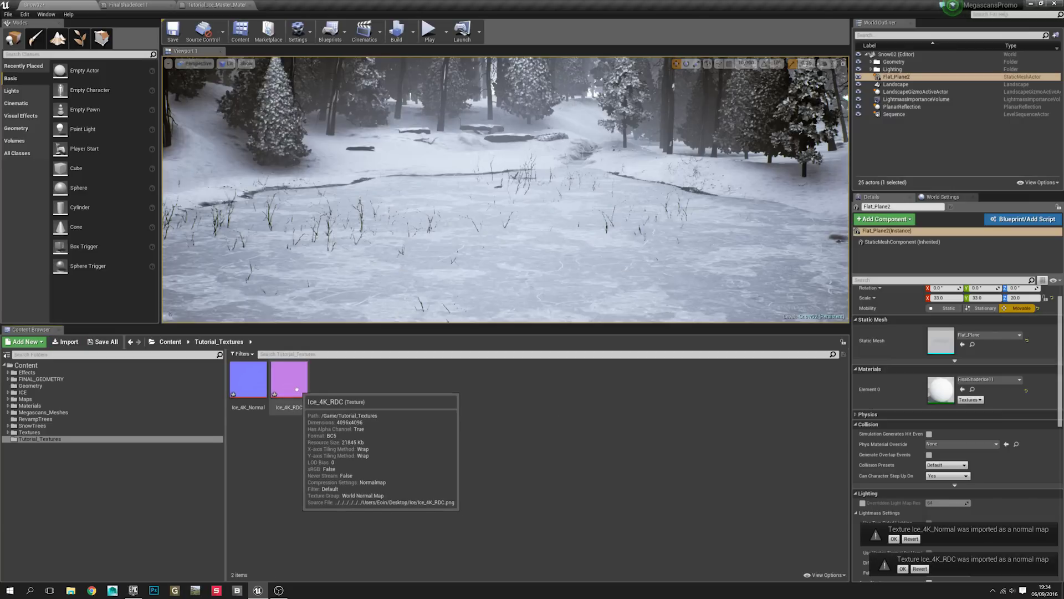
Step: Open the Ice_4K_RDC texture and set its compression to Masks (no sRGB)
{"action": "double_click", "coordinate": [300, 388]}
{"action": "scroll", "coordinate": [351, 348], "scroll_direction": "down", "scroll_amount": 5}
{"action": "scroll", "coordinate": [350, 348], "scroll_direction": "up", "scroll_amount": 4}
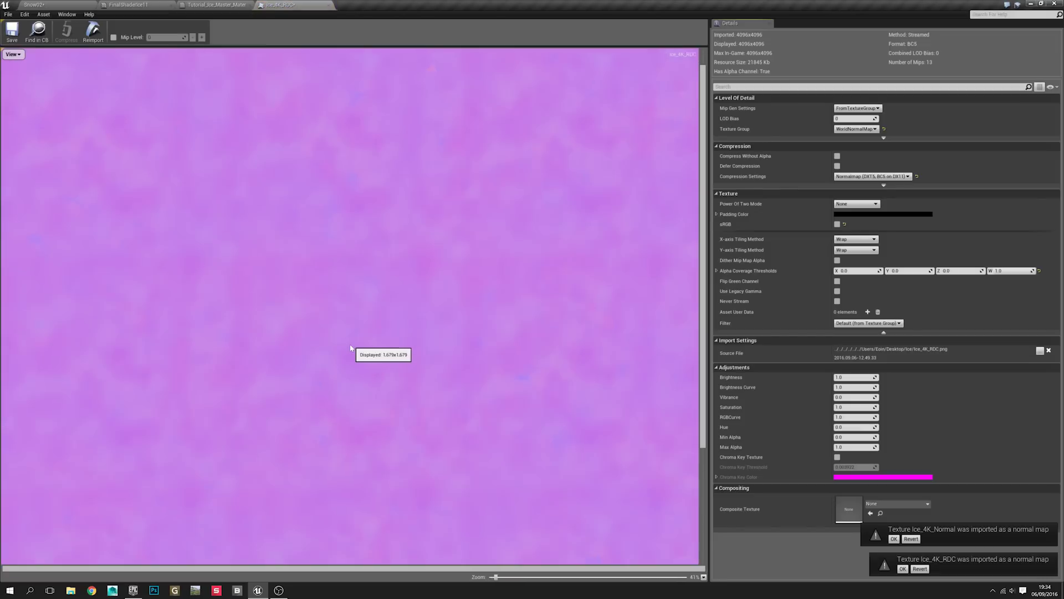
{"action": "scroll", "coordinate": [351, 348], "scroll_direction": "down", "scroll_amount": 2}
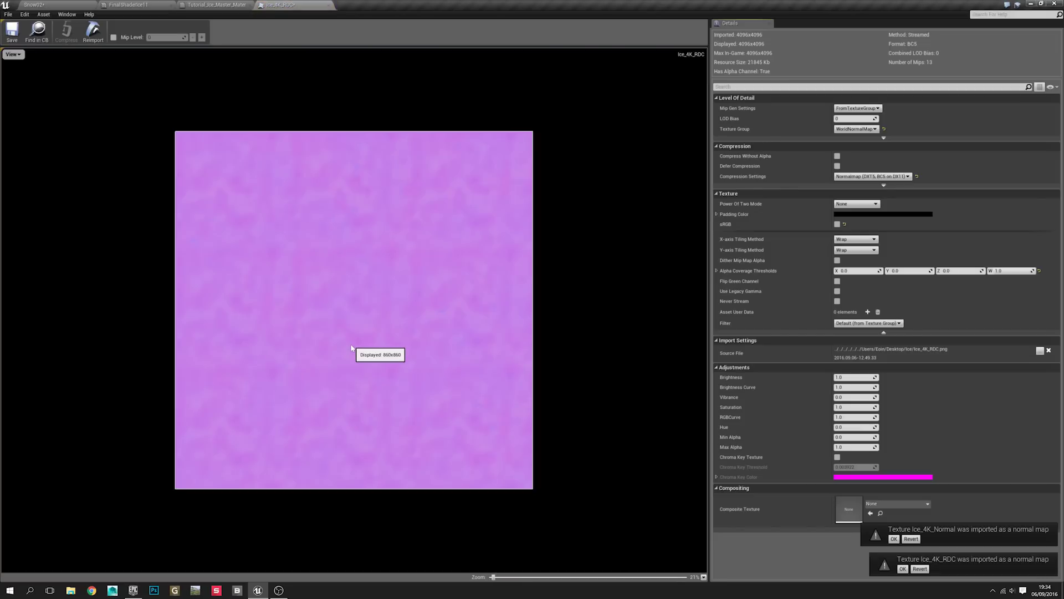
{"action": "left_click", "coordinate": [859, 177]}
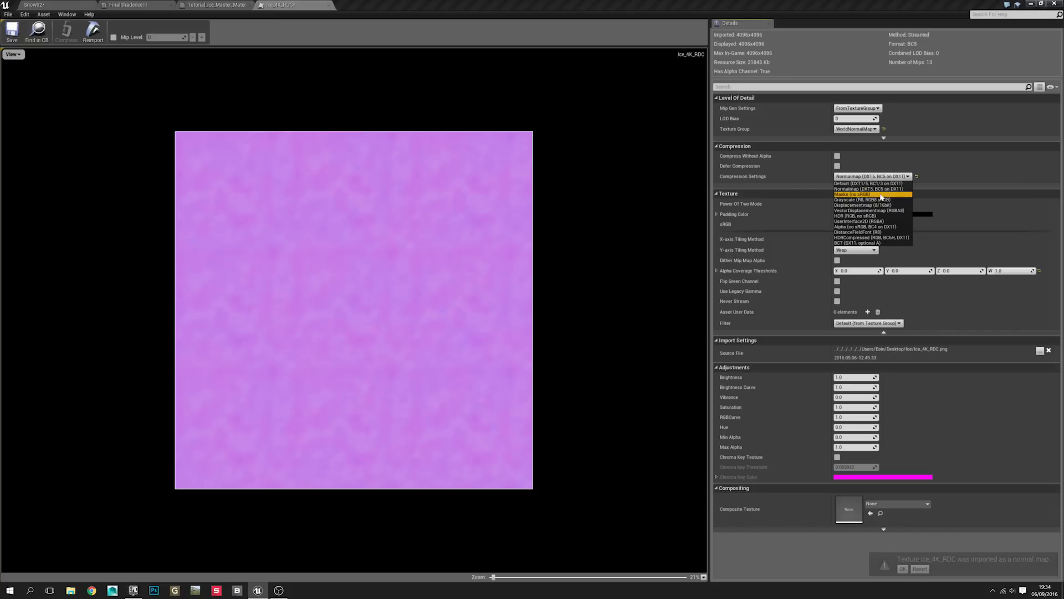
{"action": "left_click", "coordinate": [879, 195]}
Step: Inspect the red and blue channels of the Ice_4K_RDC texture separately
{"action": "left_click", "coordinate": [13, 54]}
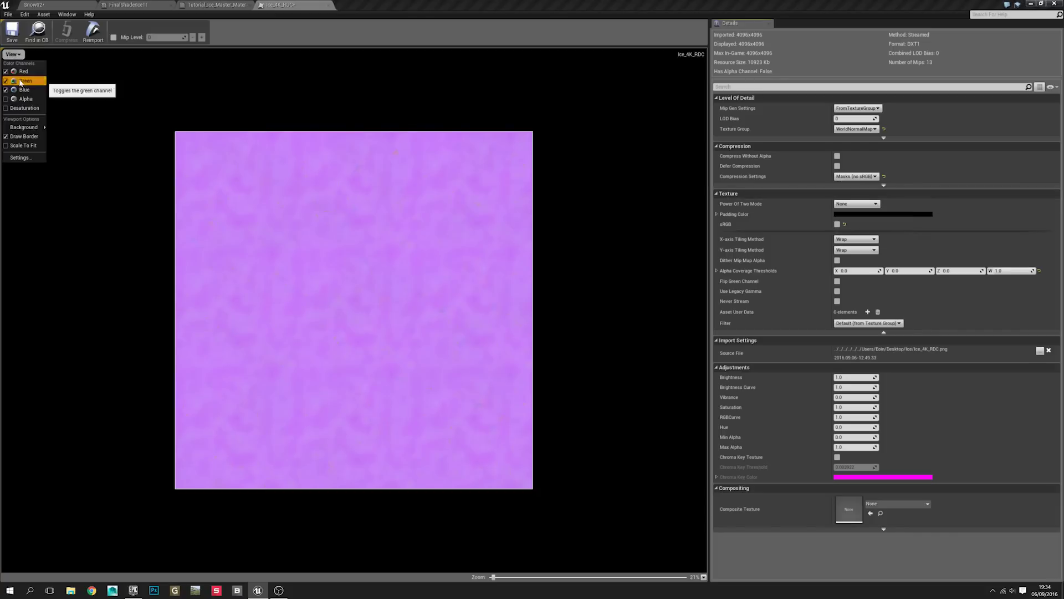
{"action": "left_click", "coordinate": [20, 82]}
{"action": "left_click", "coordinate": [21, 89]}
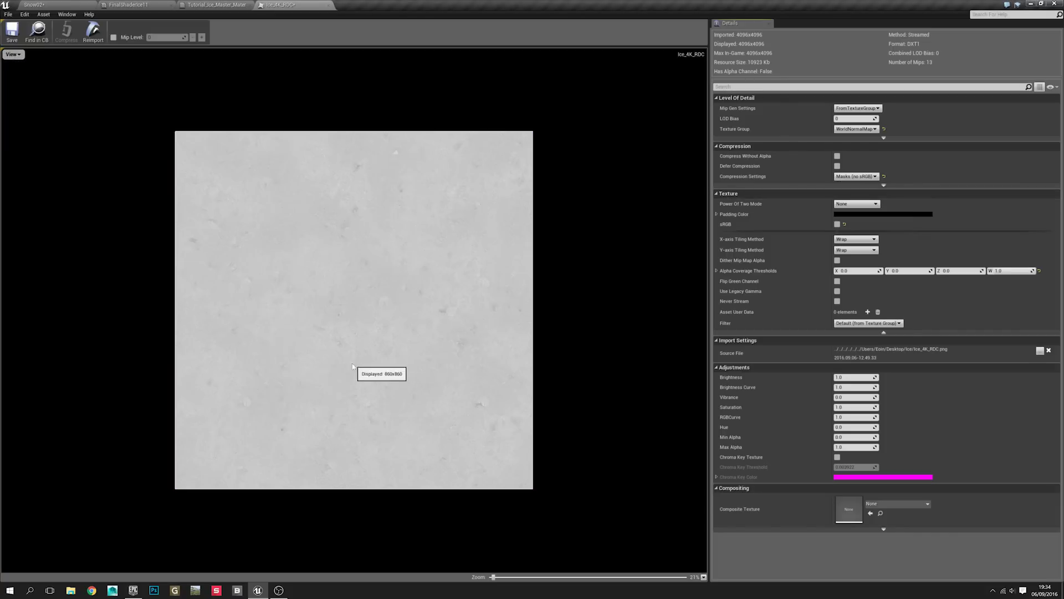
{"action": "scroll", "coordinate": [352, 366], "scroll_direction": "up", "scroll_amount": 3}
{"action": "scroll", "coordinate": [366, 292], "scroll_direction": "down", "scroll_amount": 3}
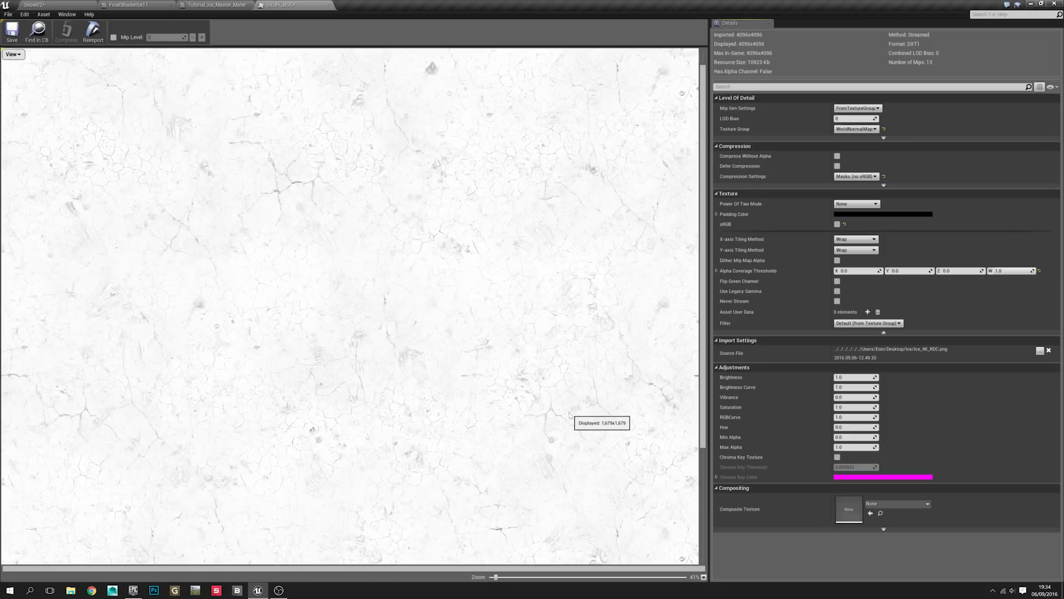
{"action": "scroll", "coordinate": [570, 414], "scroll_direction": "down", "scroll_amount": 2}
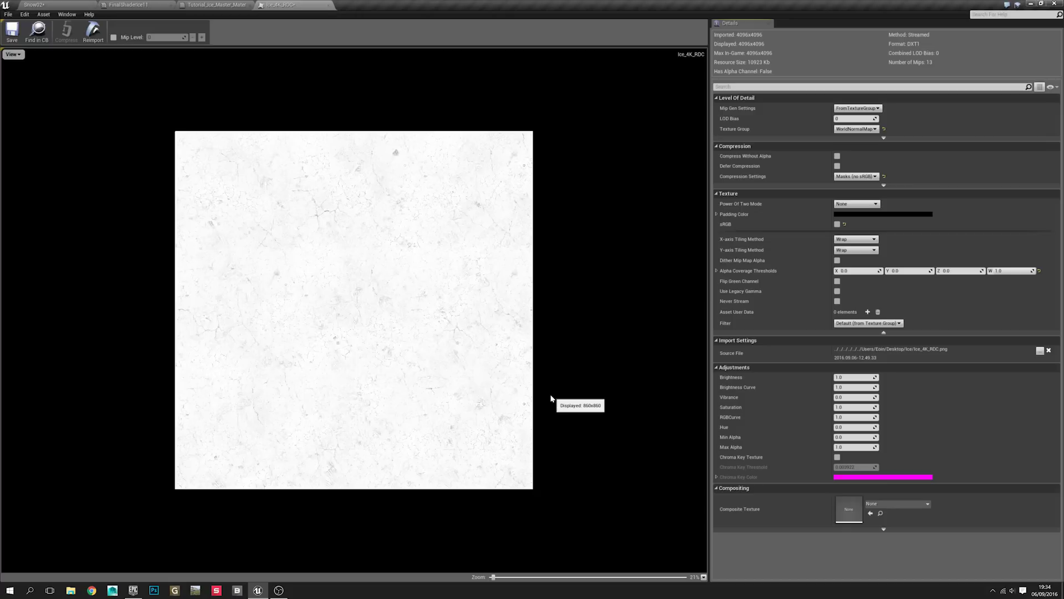
Step: Save the Ice_4K_RDC texture and try TutorialShader2, TutorialShader4, TutorialShader5 and TutorialShader6 in turn on the flat plane in the level
{"action": "left_click", "coordinate": [13, 35]}
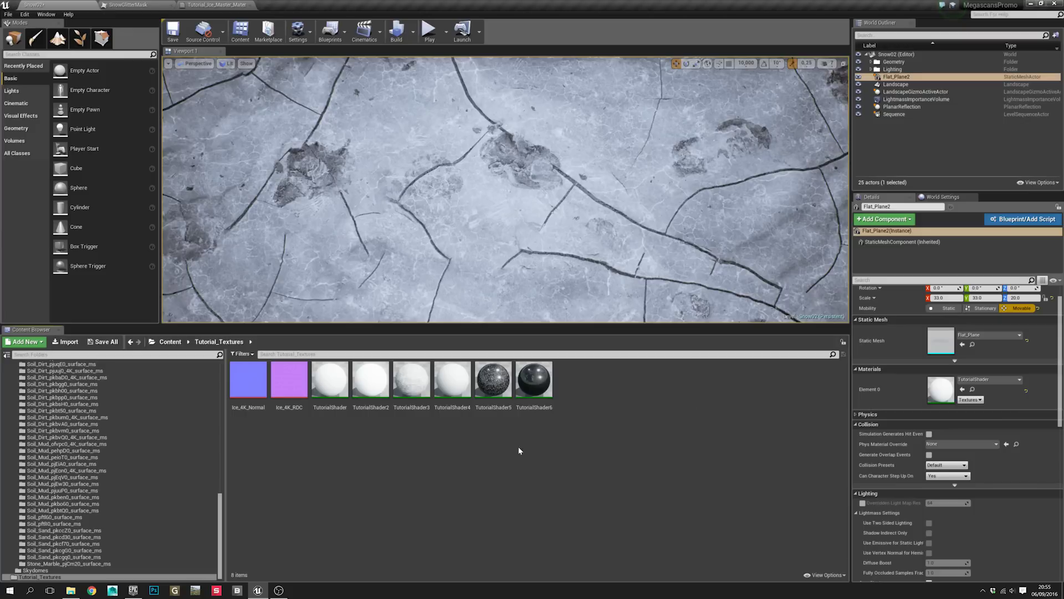
{"action": "left_click_drag", "start_coordinate": [370, 380], "coordinate": [394, 288]}
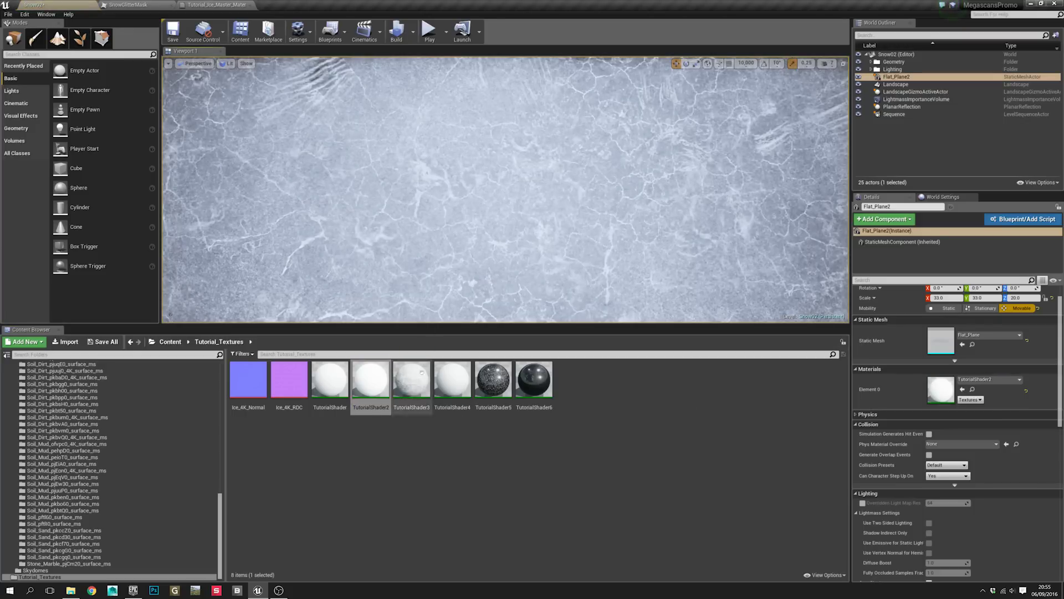
{"action": "left_click_drag", "start_coordinate": [452, 379], "coordinate": [460, 217]}
{"action": "left_click_drag", "start_coordinate": [494, 380], "coordinate": [520, 282]}
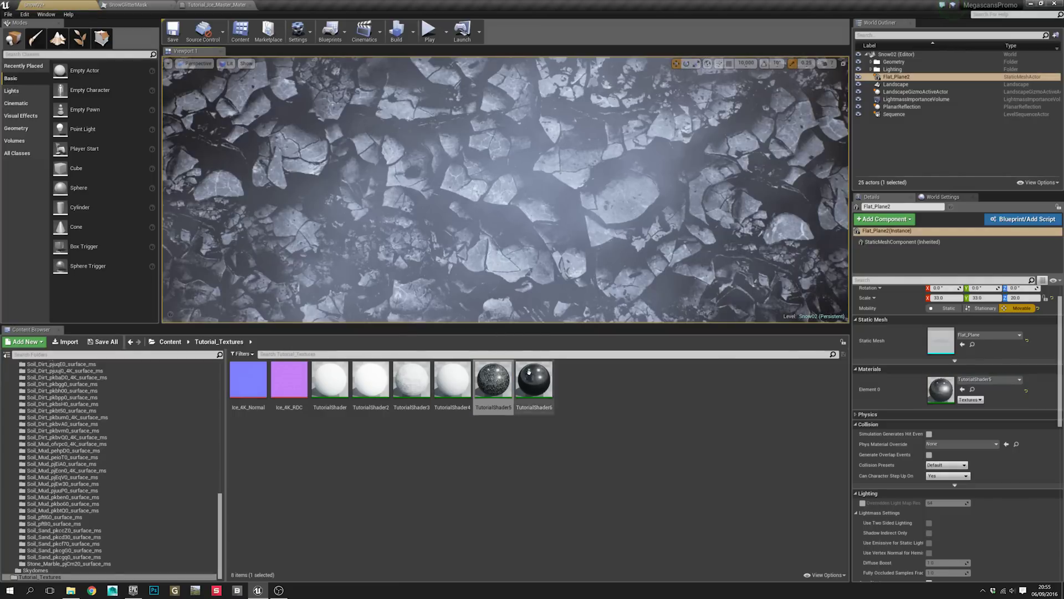
{"action": "left_click_drag", "start_coordinate": [529, 372], "coordinate": [563, 263]}
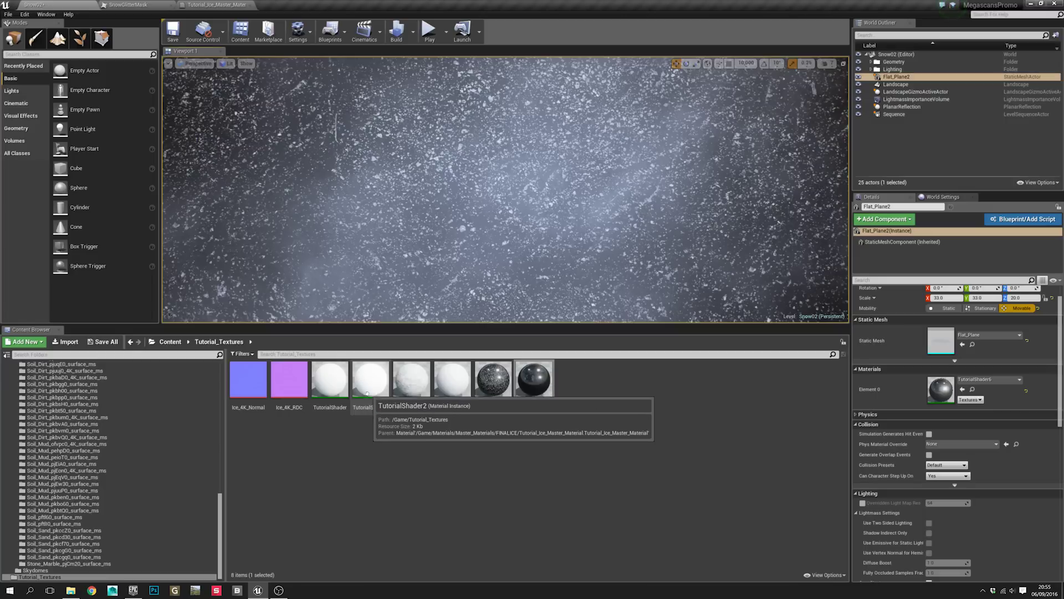
Step: Open TutorialShader6's parent Tutorial_Ice_Master_Material and examine its ice albedo, ice cracks emissive, SSS and snow glitter node groups
{"action": "double_click", "coordinate": [942, 389]}
{"action": "scroll", "coordinate": [285, 261], "scroll_direction": "down", "scroll_amount": 10}
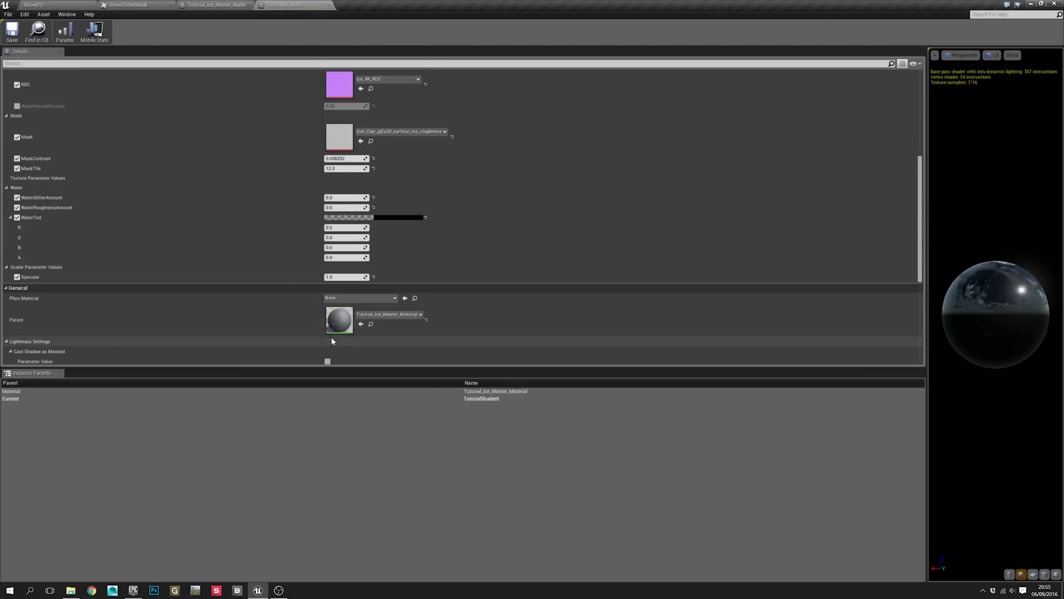
{"action": "double_click", "coordinate": [339, 321]}
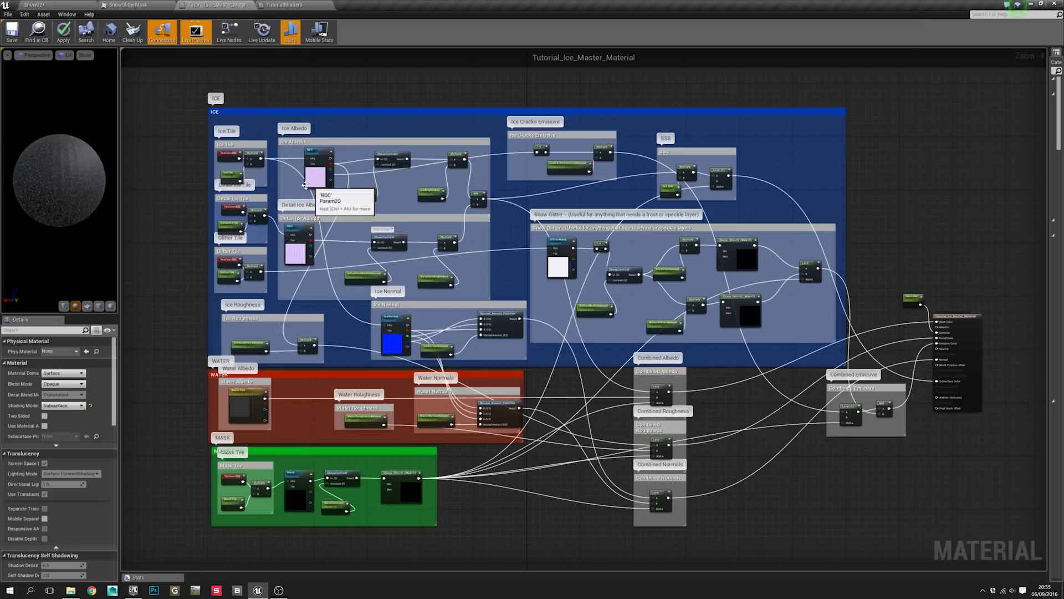
{"action": "scroll", "coordinate": [354, 167], "scroll_direction": "up", "scroll_amount": 3}
{"action": "scroll", "coordinate": [353, 167], "scroll_direction": "up", "scroll_amount": 1}
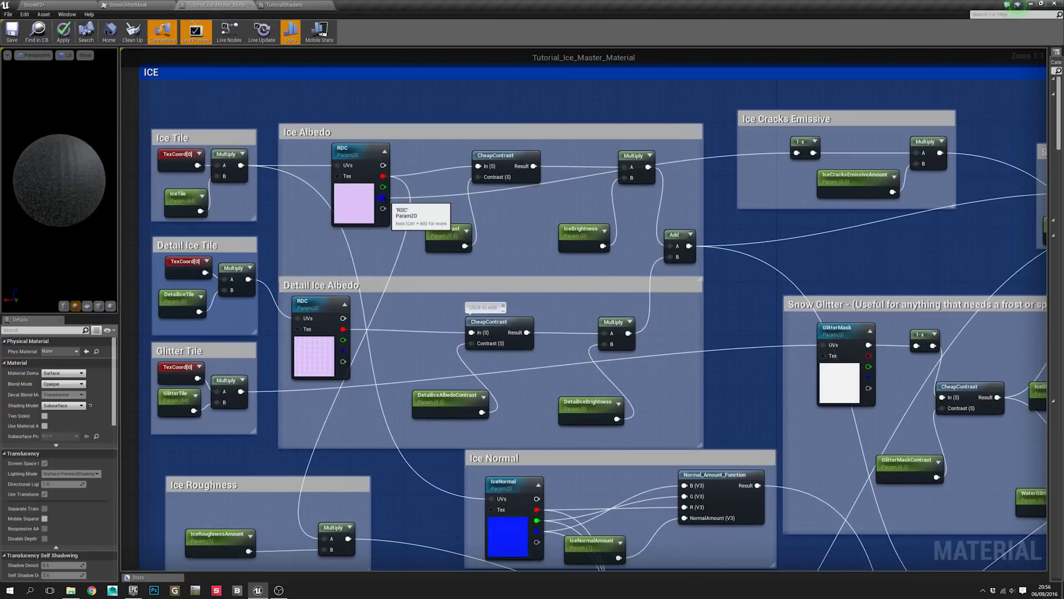
{"action": "right_click_drag", "start_coordinate": [890, 147], "coordinate": [580, 171]}
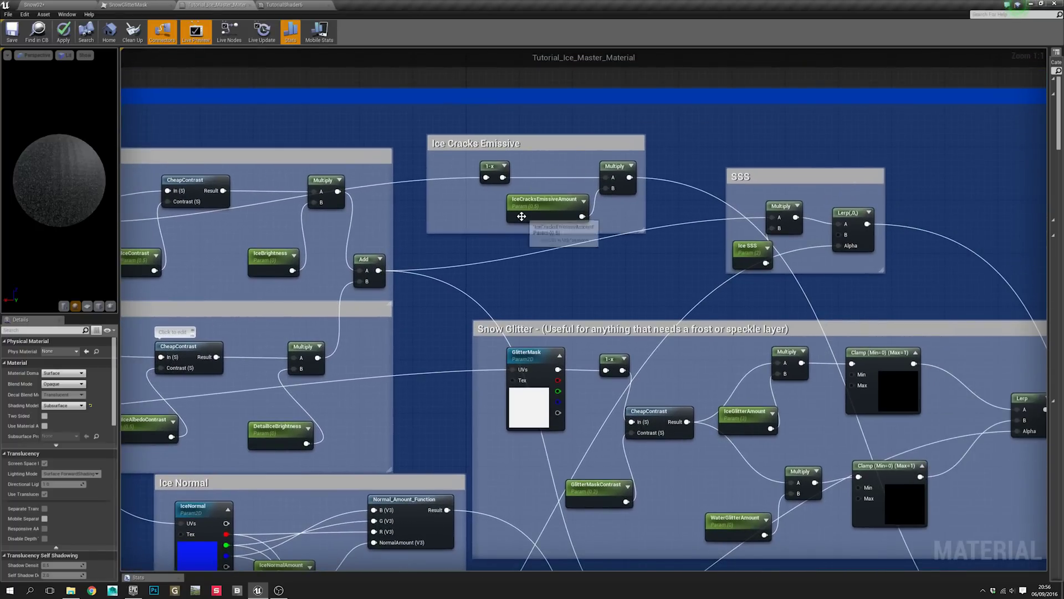
{"action": "right_click_drag", "start_coordinate": [578, 283], "coordinate": [334, 143]}
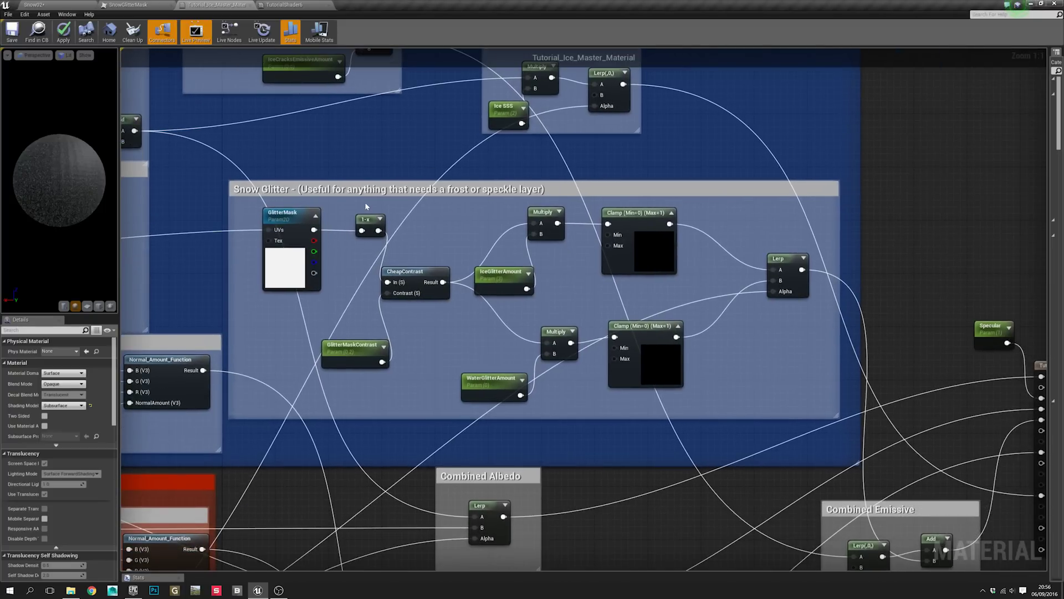
Step: Select the GlitterMask node, inspect the SnowGlitterMask texture in full, and return to the master material graph
{"action": "left_click", "coordinate": [295, 223]}
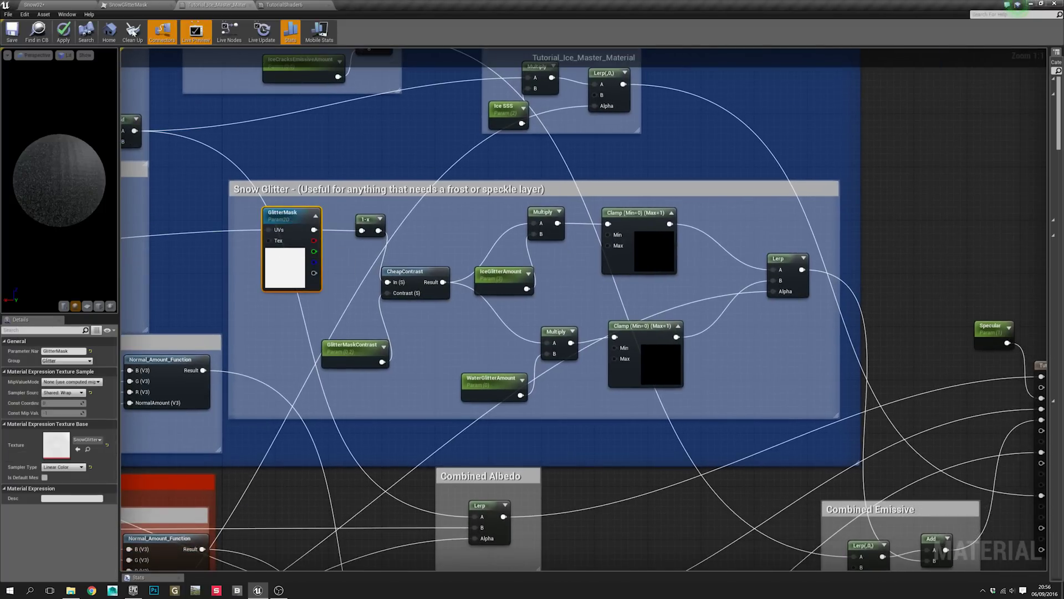
{"action": "left_click", "coordinate": [133, 5]}
{"action": "scroll", "coordinate": [370, 311], "scroll_direction": "down", "scroll_amount": 4}
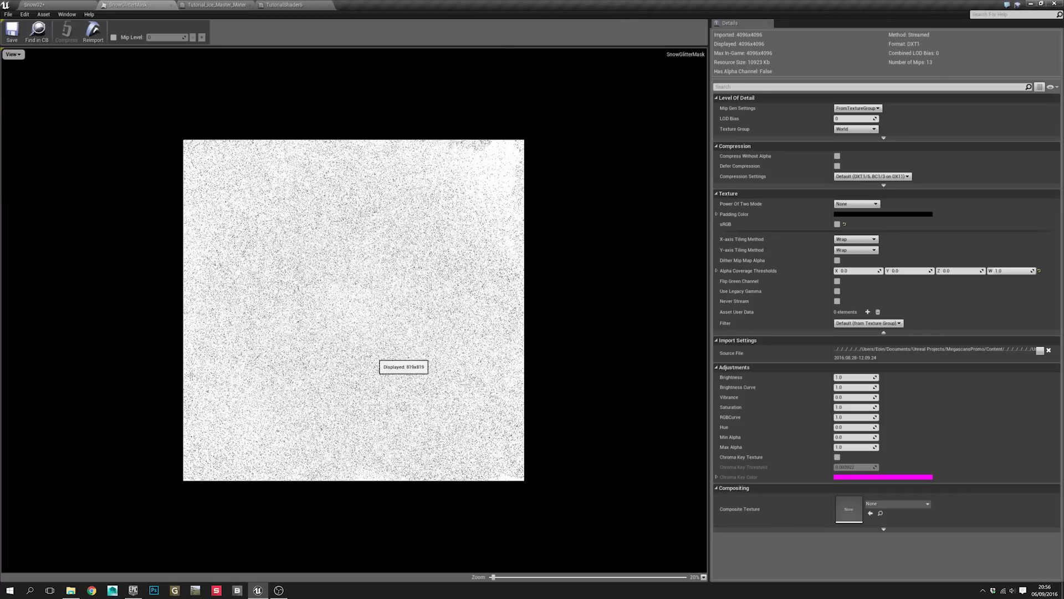
{"action": "left_click", "coordinate": [218, 5]}
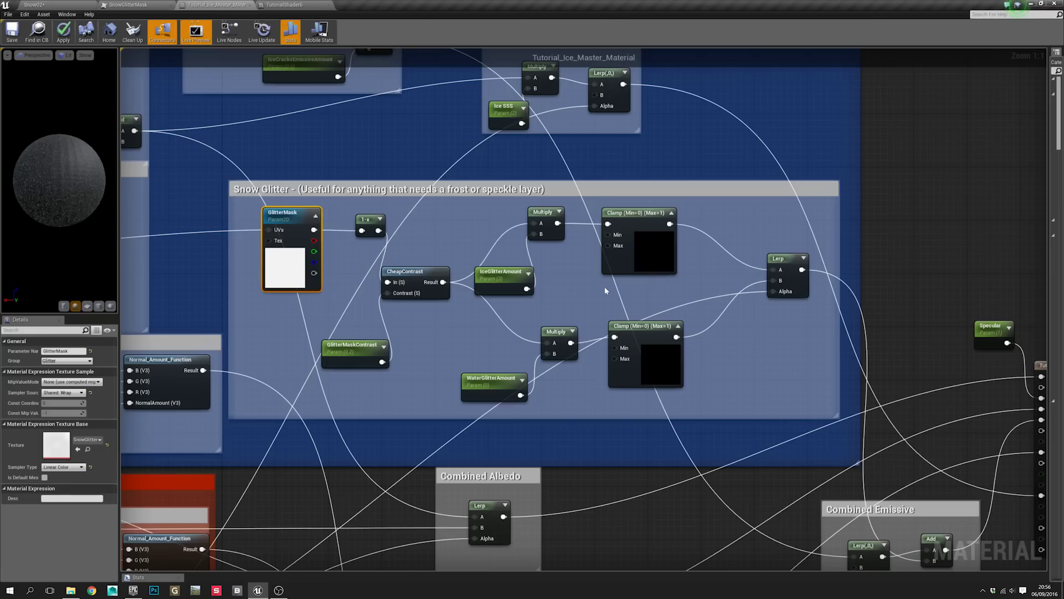
Step: Apply TutorialShader to the flat plane and open its instance editor beside the ice in an immersive viewport
{"action": "left_click", "coordinate": [43, 7]}
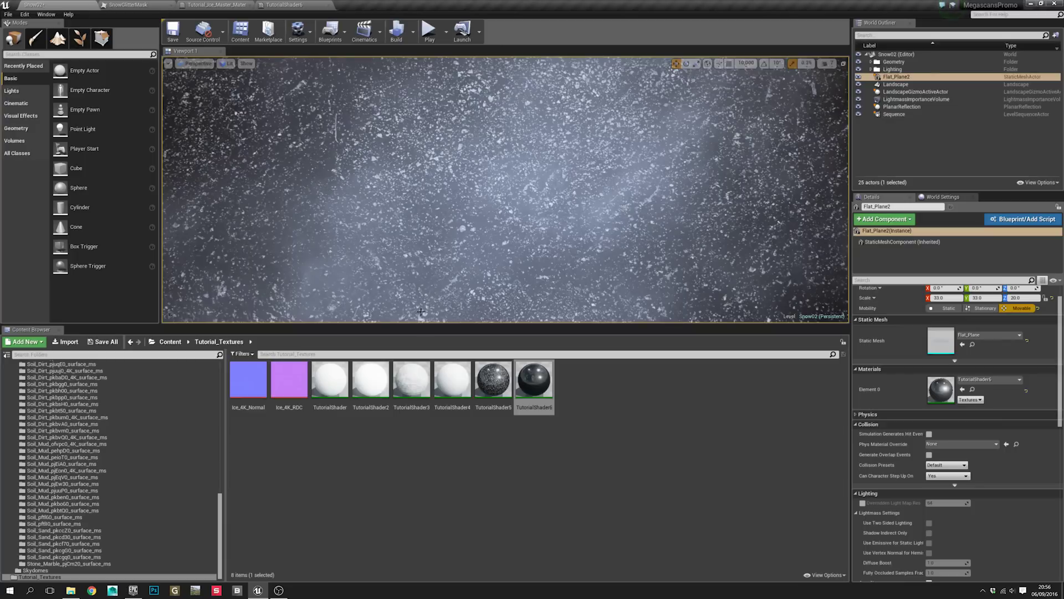
{"action": "left_click_drag", "start_coordinate": [344, 386], "coordinate": [434, 253]}
{"action": "double_click", "coordinate": [342, 385]}
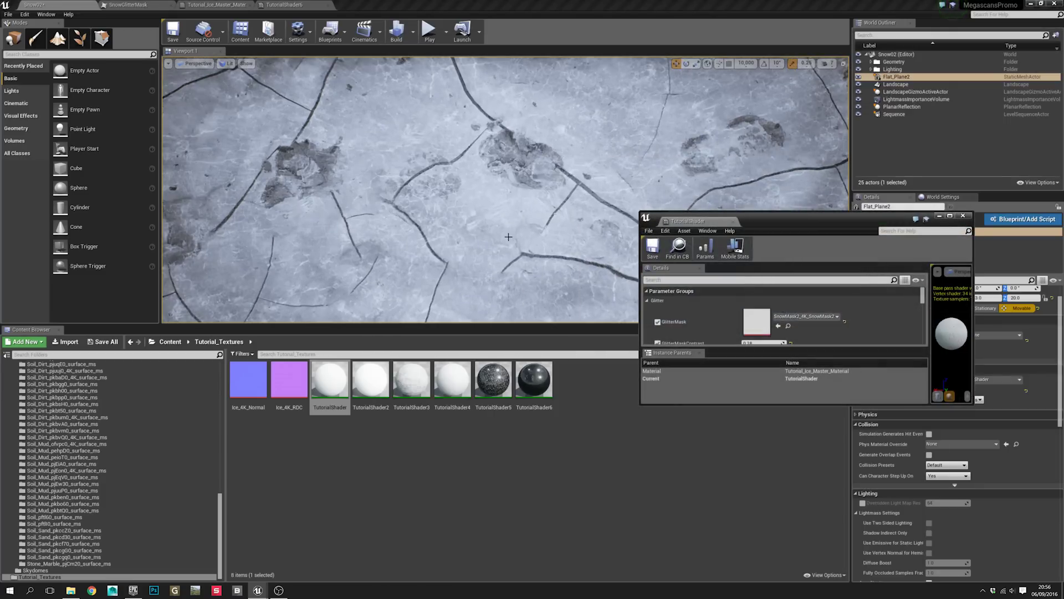
{"action": "left_click", "coordinate": [169, 64]}
{"action": "left_click", "coordinate": [205, 182]}
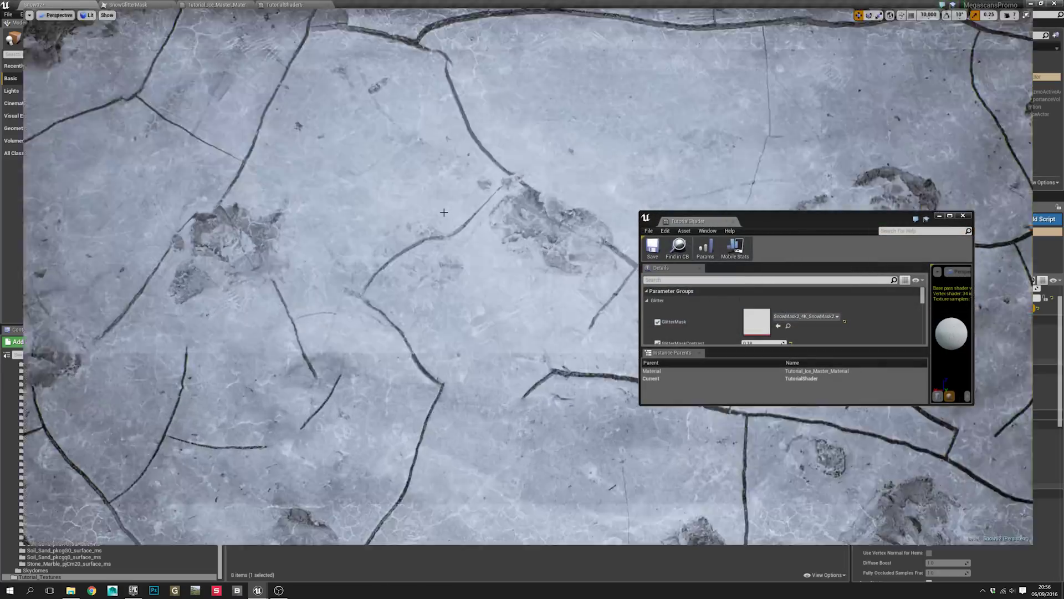
{"action": "left_click_drag", "start_coordinate": [809, 210], "coordinate": [976, 78]}
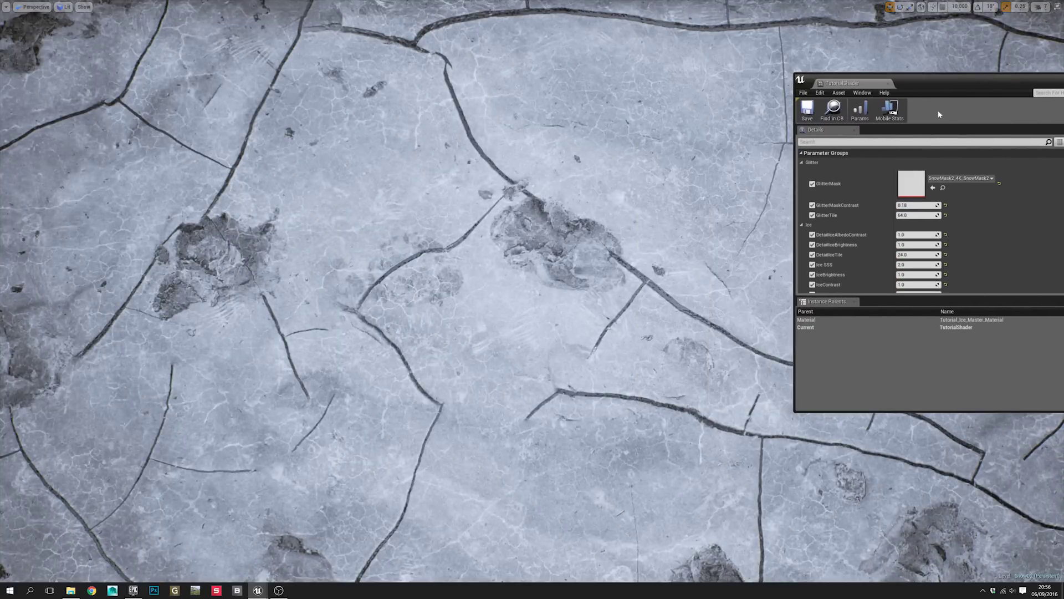
Step: Filter TutorialShader's parameters by glitter, try IceGlitterAmount at about 0.82 on a close-up of the ice, and set it to 0.5
{"action": "type", "text": "glitter"}
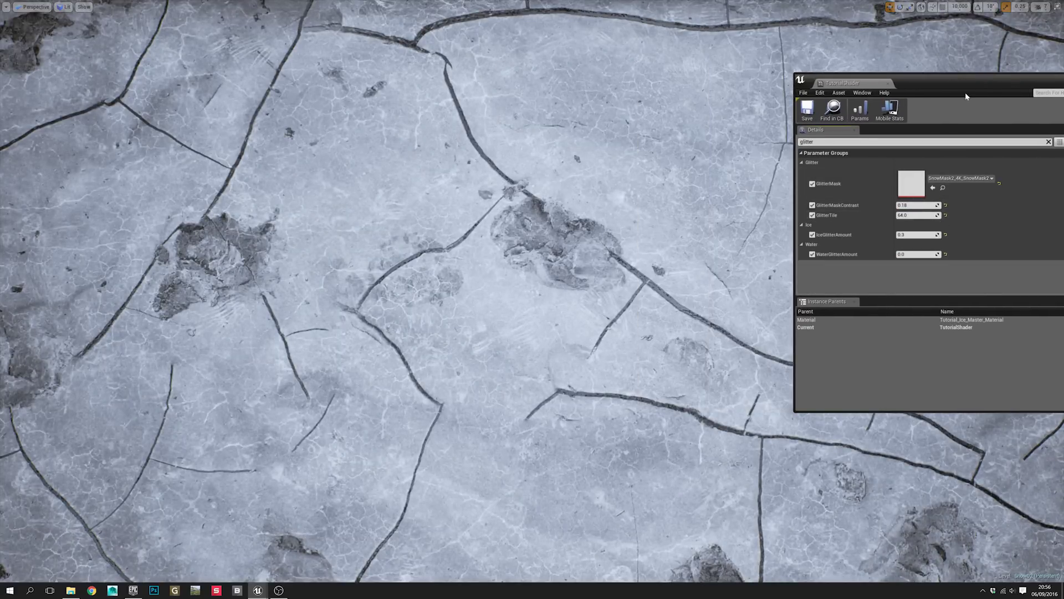
{"action": "mouse_move", "coordinate": [914, 235]}
{"action": "left_mouse_down"}
{"action": "mouse_move", "coordinate": [898, 235]}
{"action": "mouse_move", "coordinate": [918, 235]}
{"action": "left_mouse_up"}
{"action": "right_click_drag", "start_coordinate": [532, 300], "coordinate": [494, 243]}
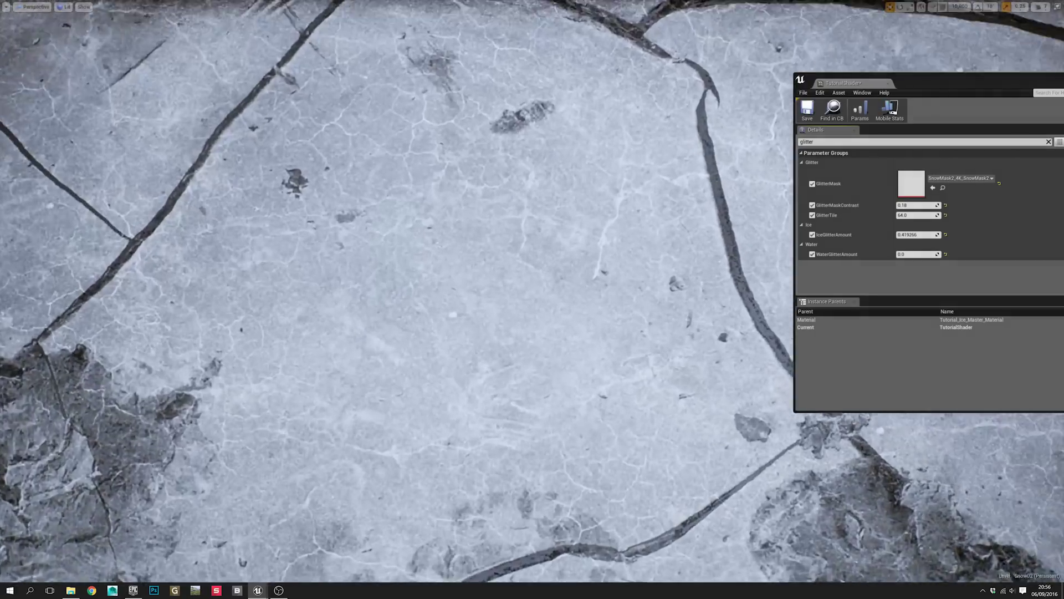
{"action": "mouse_move", "coordinate": [907, 235]}
{"action": "left_mouse_down"}
{"action": "mouse_move", "coordinate": [896, 234]}
{"action": "mouse_move", "coordinate": [940, 235]}
{"action": "left_mouse_up"}
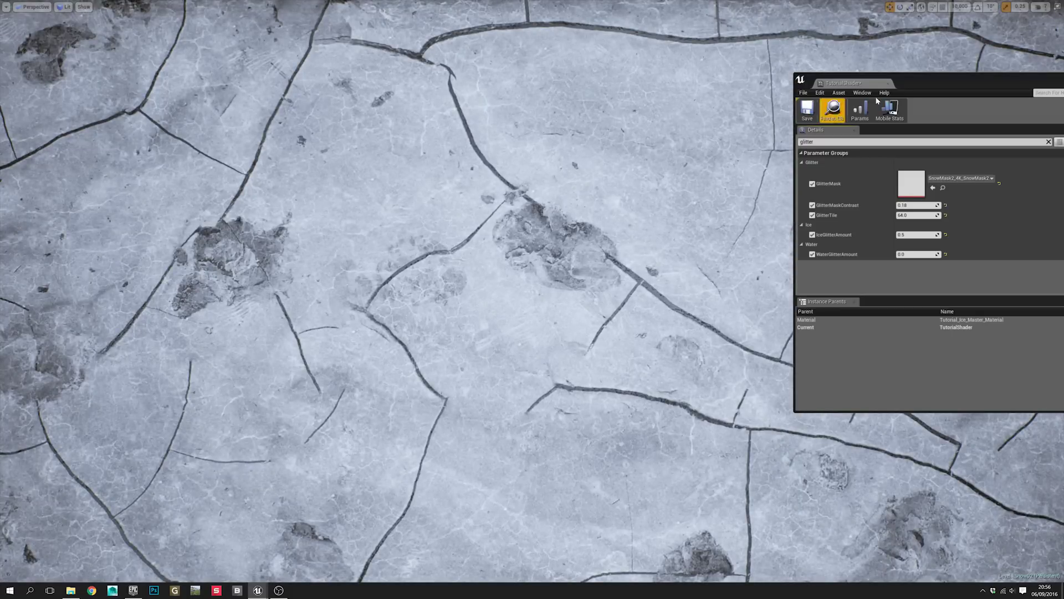
Step: Put away the TutorialShader editor window and restore the viewport to its normal layout
{"action": "left_click_drag", "start_coordinate": [945, 79], "coordinate": [707, 53]}
{"action": "left_click", "coordinate": [882, 55]}
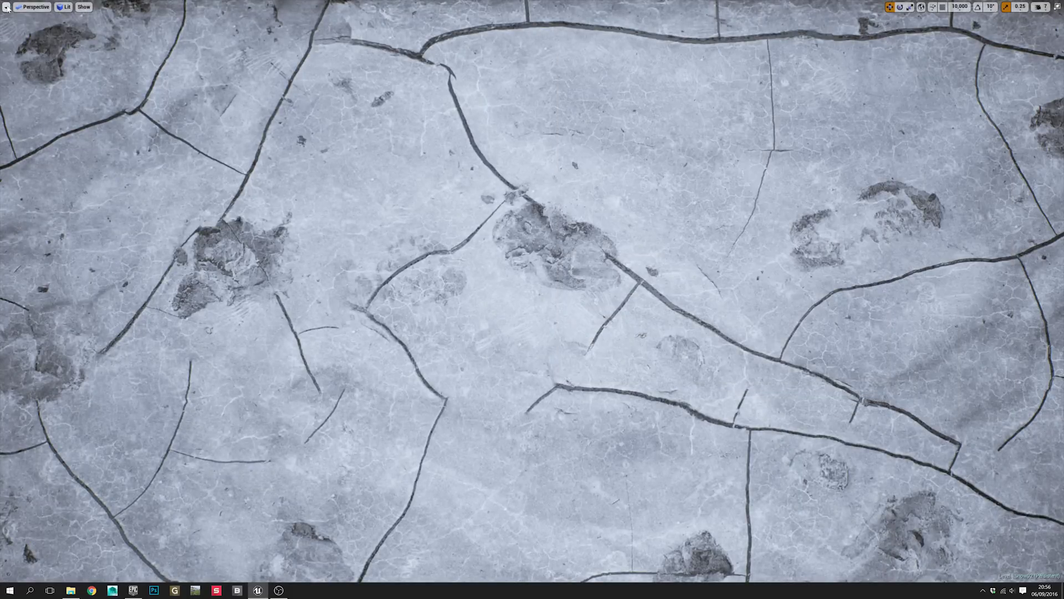
{"action": "left_click", "coordinate": [6, 6]}
{"action": "left_click", "coordinate": [39, 111]}
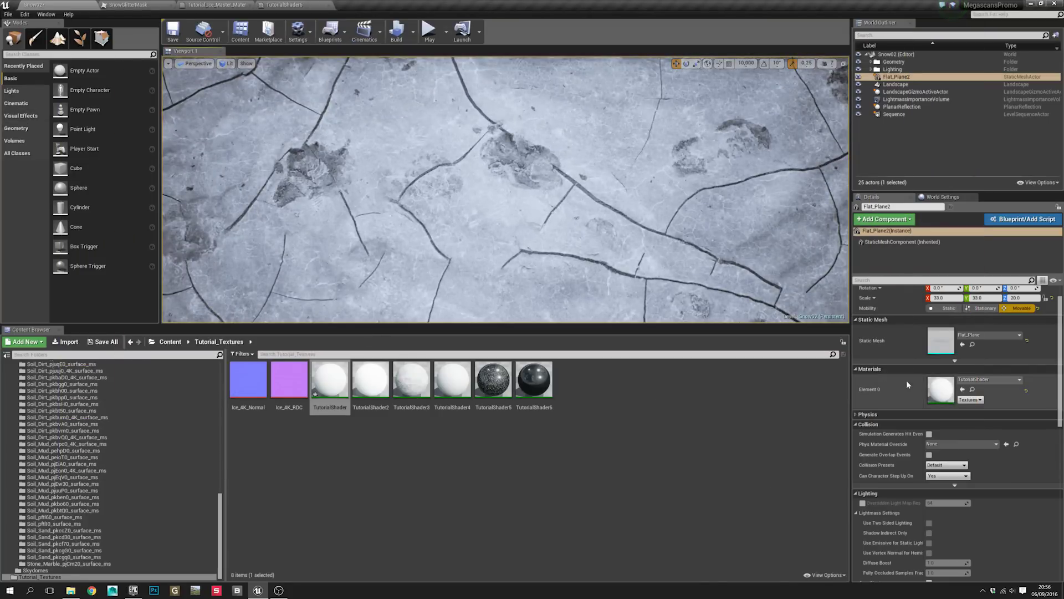
Step: Reopen the TutorialShader instance from the plane's material slot and go back to the Tutorial_Ice_Master_Material graph
{"action": "double_click", "coordinate": [934, 384]}
{"action": "left_click", "coordinate": [216, 5]}
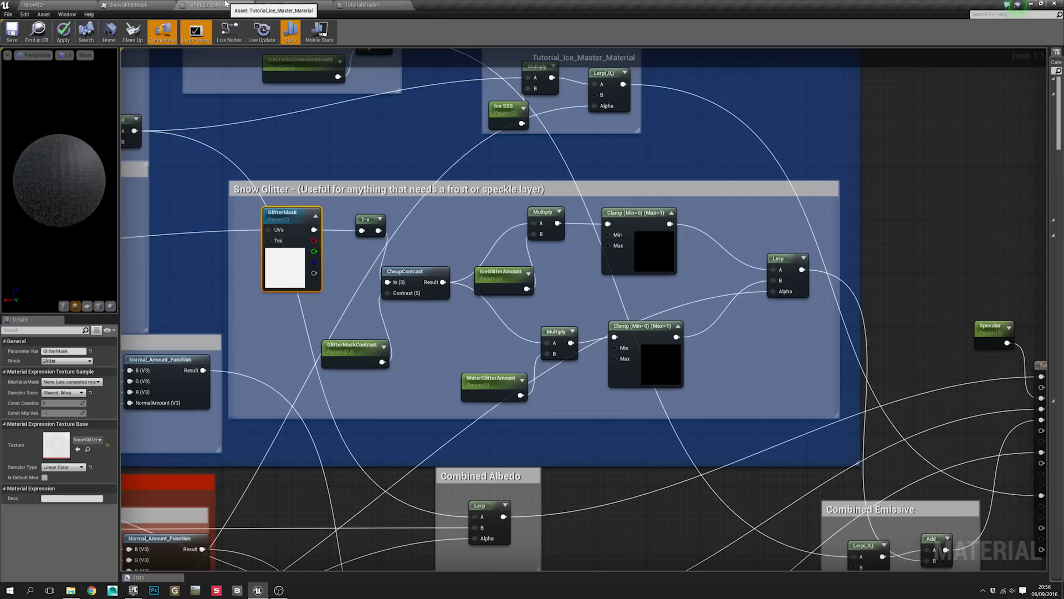
{"action": "scroll", "coordinate": [426, 207], "scroll_direction": "down", "scroll_amount": 3}
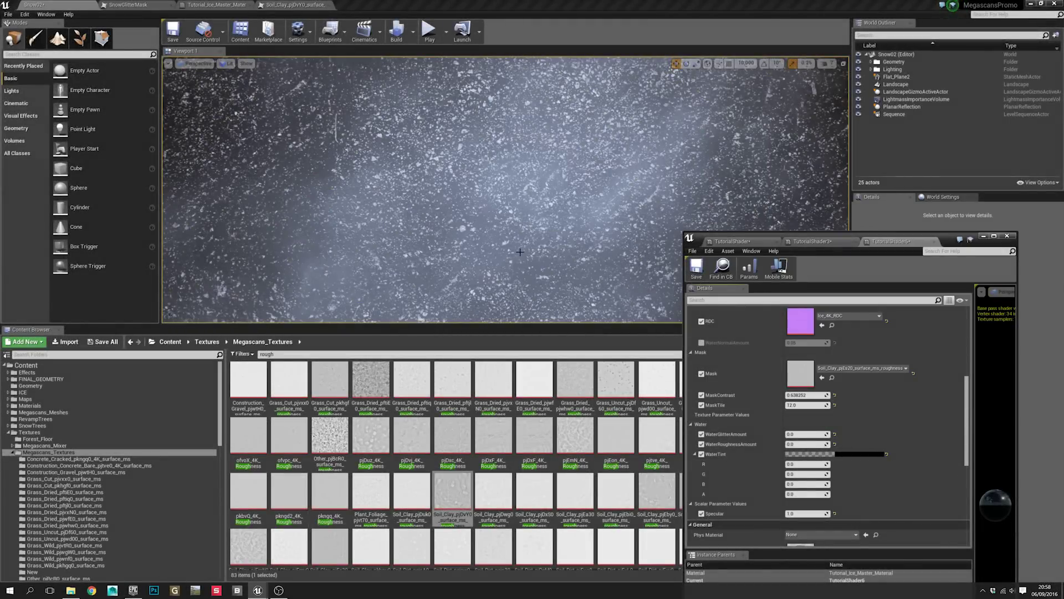
Step: Locate TutorialShader6's mask texture, Soil_Clay_pjEs20_surface_ms_roughness, in the project content and open it for inspection
{"action": "right_click_drag", "start_coordinate": [520, 252], "coordinate": [520, 279]}
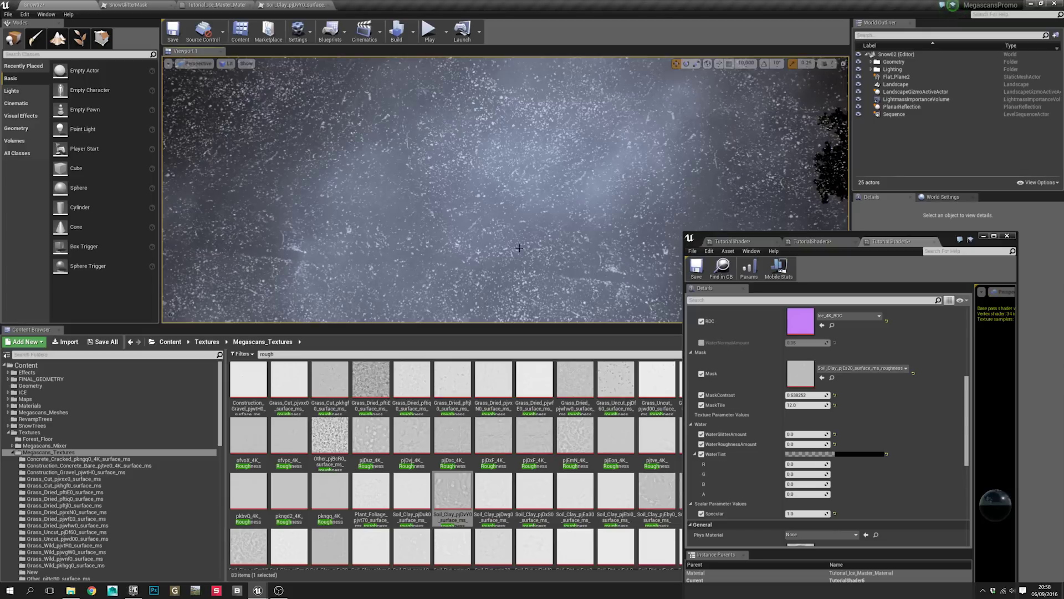
{"action": "left_click", "coordinate": [832, 377]}
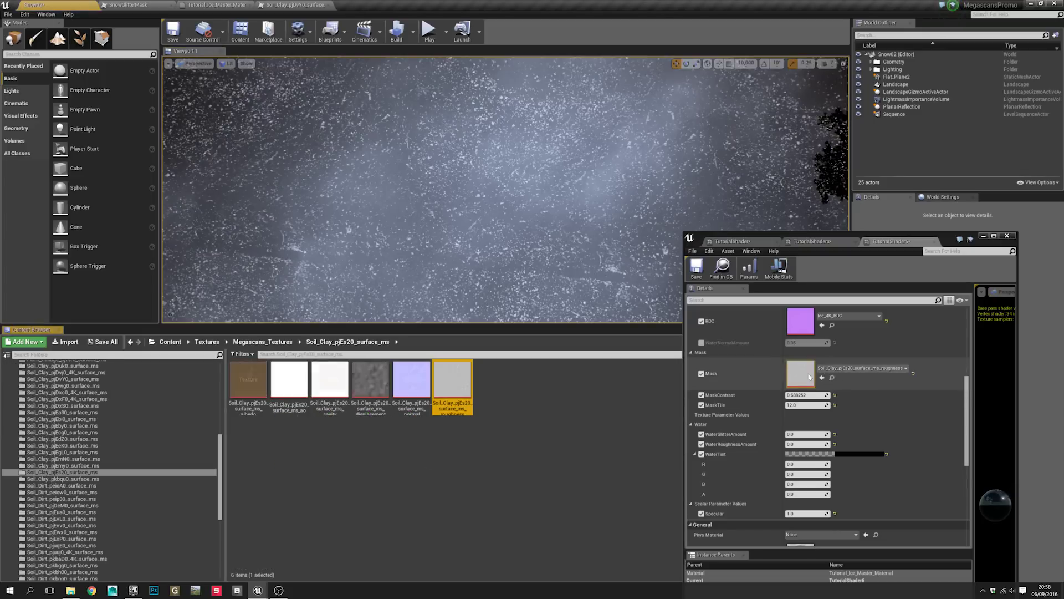
{"action": "double_click", "coordinate": [800, 373]}
{"action": "scroll", "coordinate": [451, 331], "scroll_direction": "down", "scroll_amount": 3}
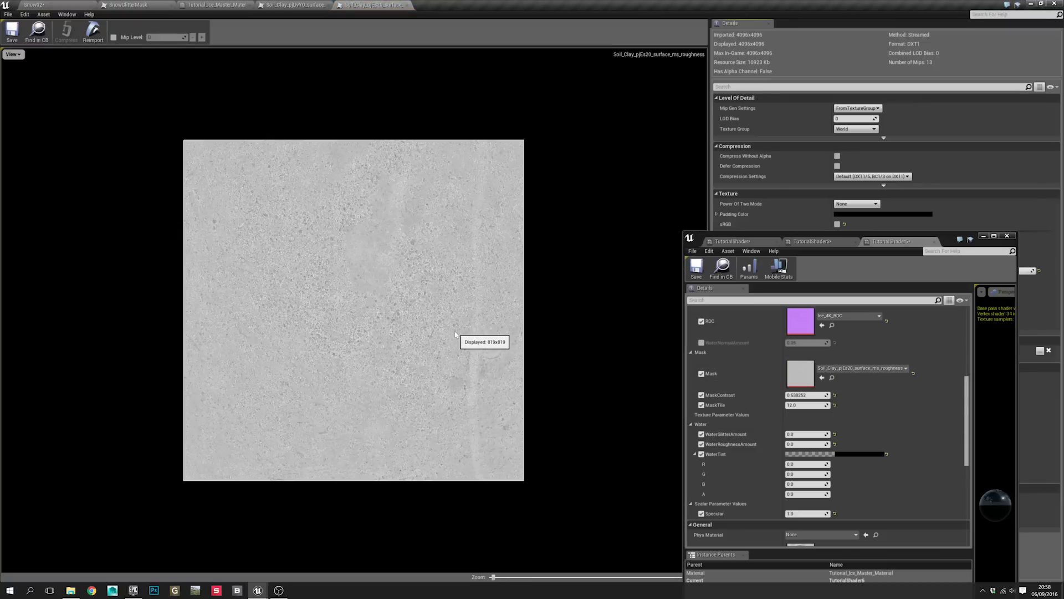
Step: Return to the level and search the Megascans_Textures folder for roughness
{"action": "left_click", "coordinate": [66, 5]}
{"action": "left_click", "coordinate": [265, 343]}
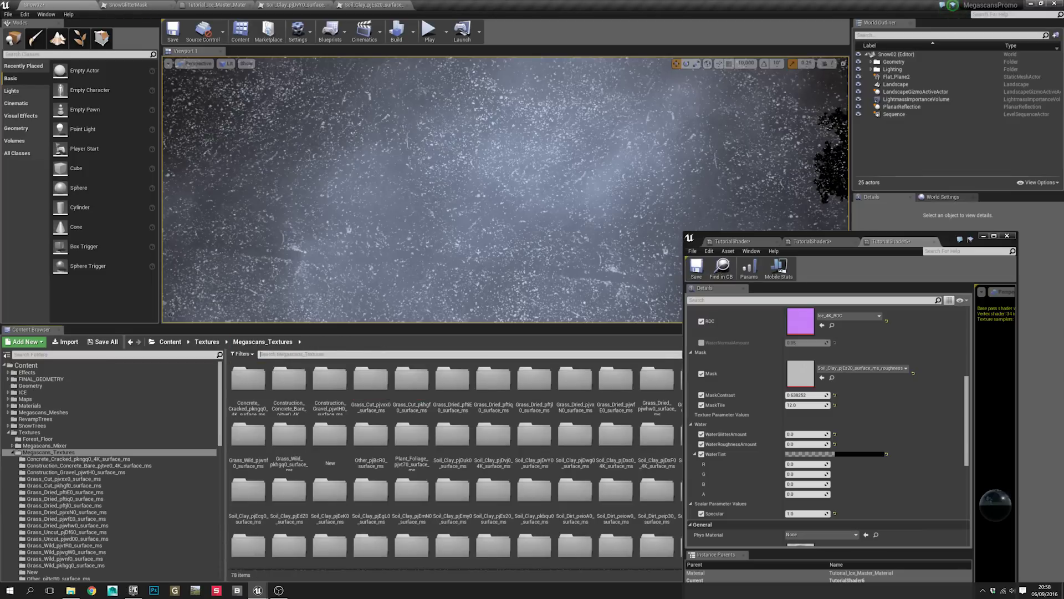
{"action": "type", "text": "ss"}
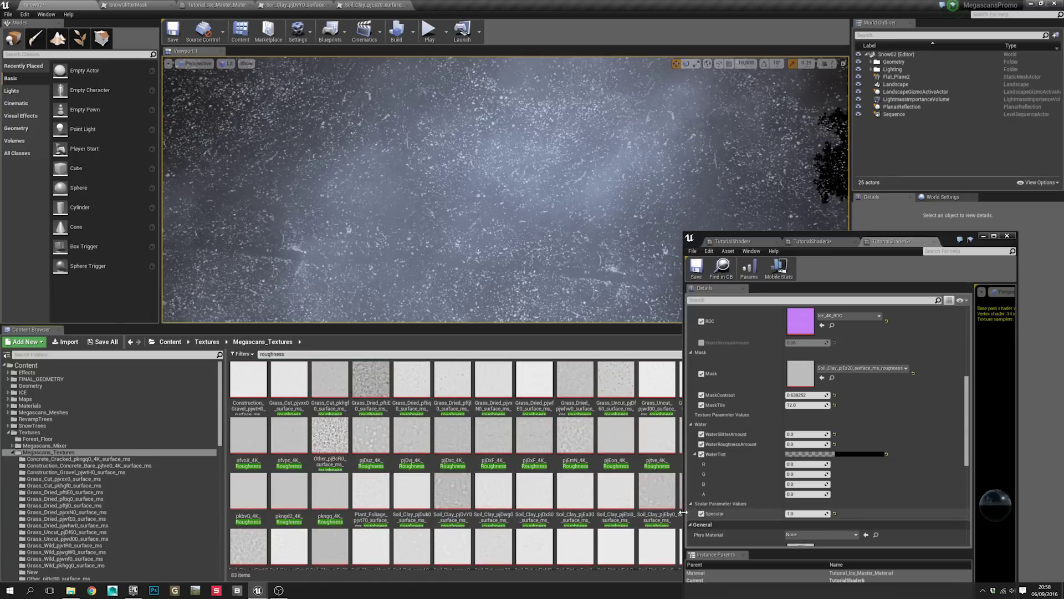
Step: Try several roughness textures as TutorialShader6's mask, including pjDsc_4K, pjDvj_4K and pjEmN_4K, ending with the pitted Soil_Clay one
{"action": "left_click_drag", "start_coordinate": [452, 438], "coordinate": [826, 372]}
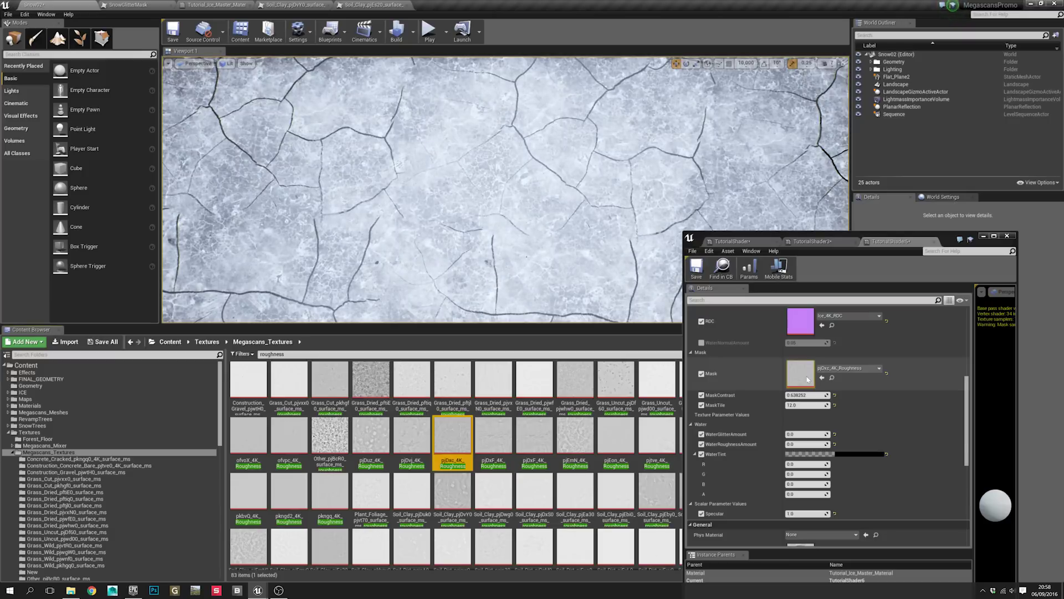
{"action": "left_click_drag", "start_coordinate": [409, 440], "coordinate": [800, 373]}
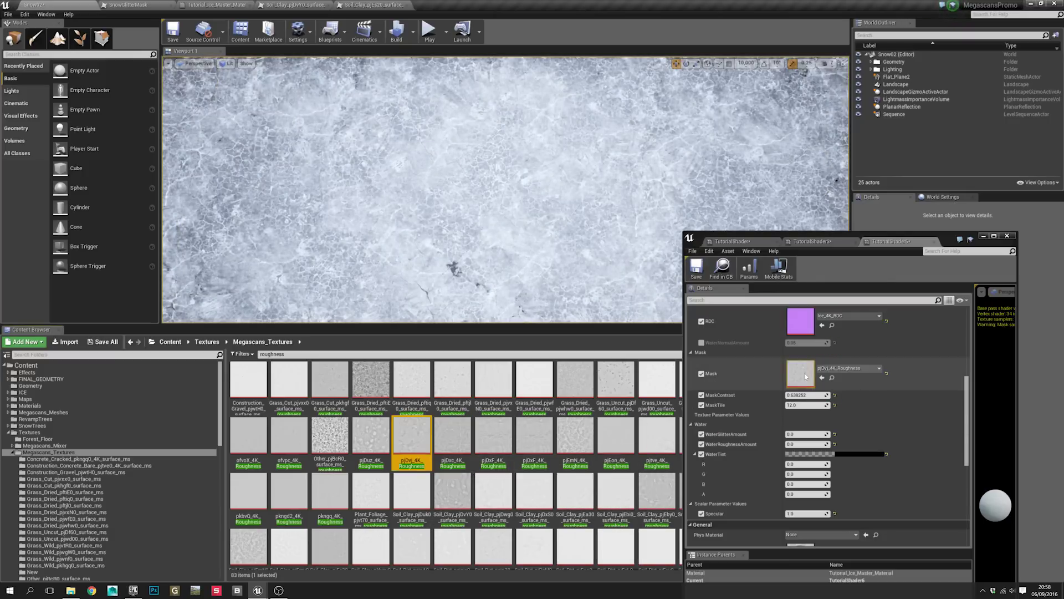
{"action": "left_click", "coordinate": [497, 441]}
{"action": "left_click_drag", "start_coordinate": [575, 437], "coordinate": [801, 372]}
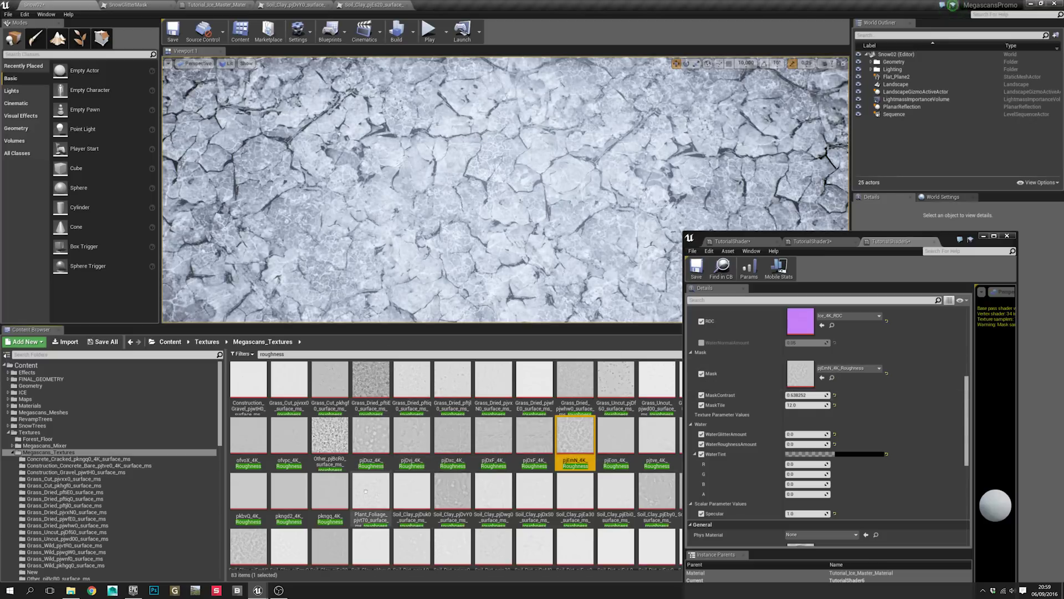
{"action": "left_click_drag", "start_coordinate": [330, 490], "coordinate": [801, 372]}
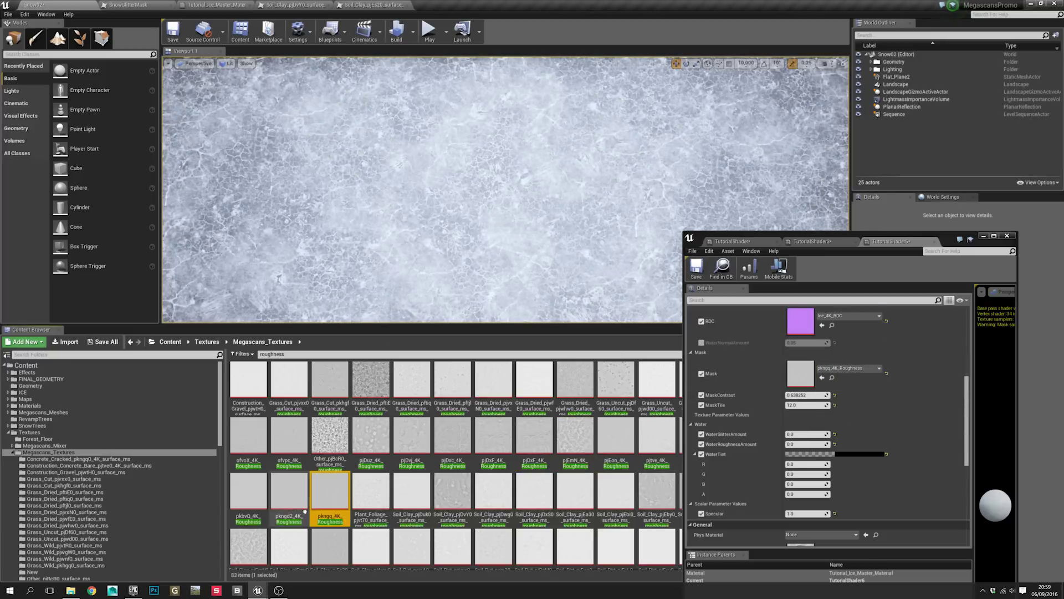
{"action": "left_click_drag", "start_coordinate": [304, 511], "coordinate": [799, 371]}
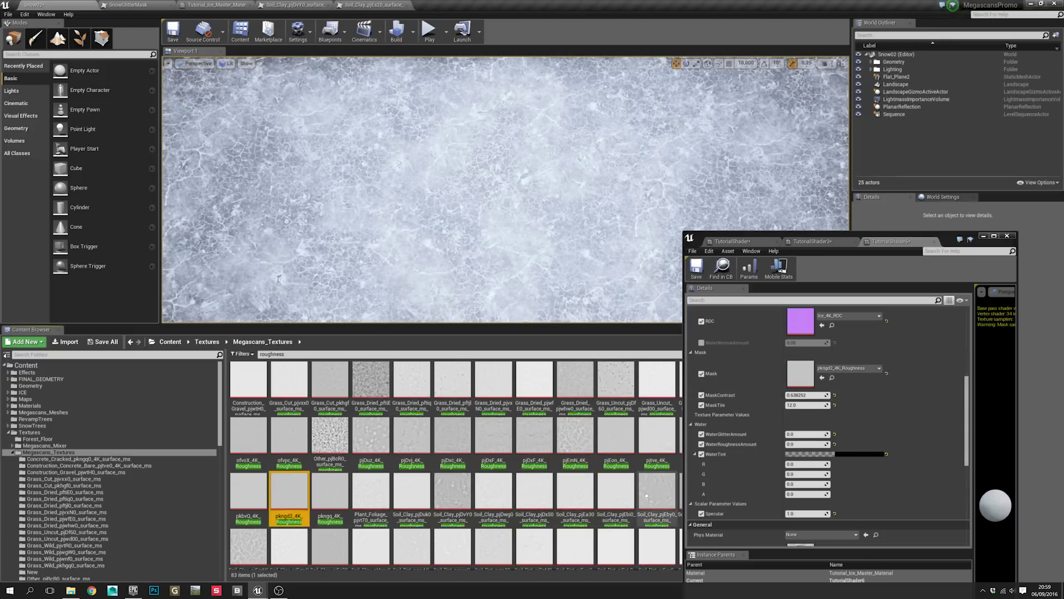
{"action": "left_click_drag", "start_coordinate": [647, 495], "coordinate": [801, 374]}
{"action": "left_click_drag", "start_coordinate": [460, 496], "coordinate": [805, 406]}
Step: Raise TutorialShader6's DetailIceBrightness to about 4.34 and its Ice SSS to about 13.9
{"action": "scroll", "coordinate": [775, 407], "scroll_direction": "up", "scroll_amount": 10}
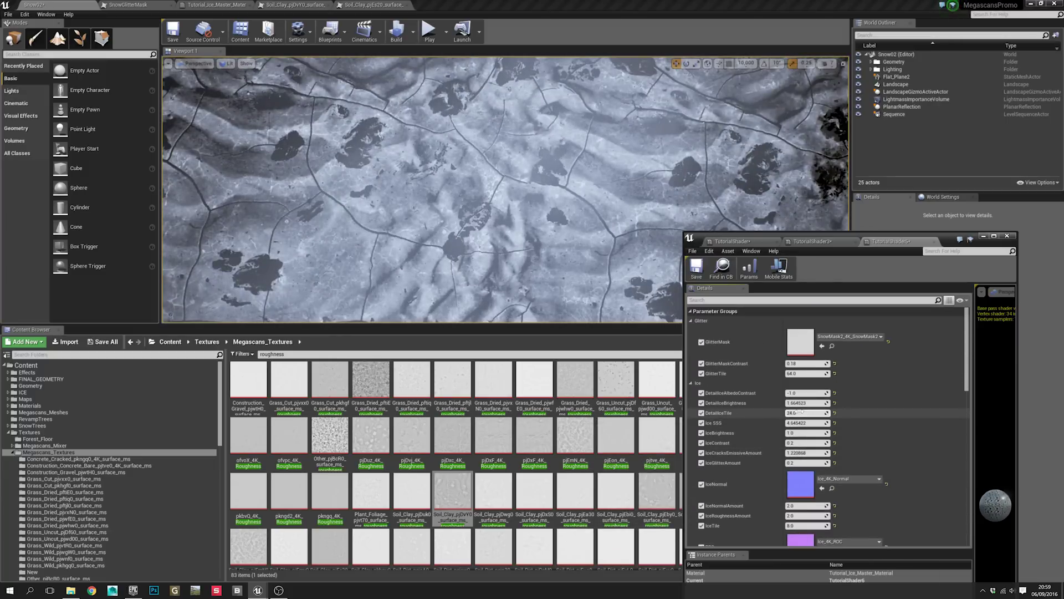
{"action": "left_click_drag", "start_coordinate": [799, 403], "coordinate": [805, 423]}
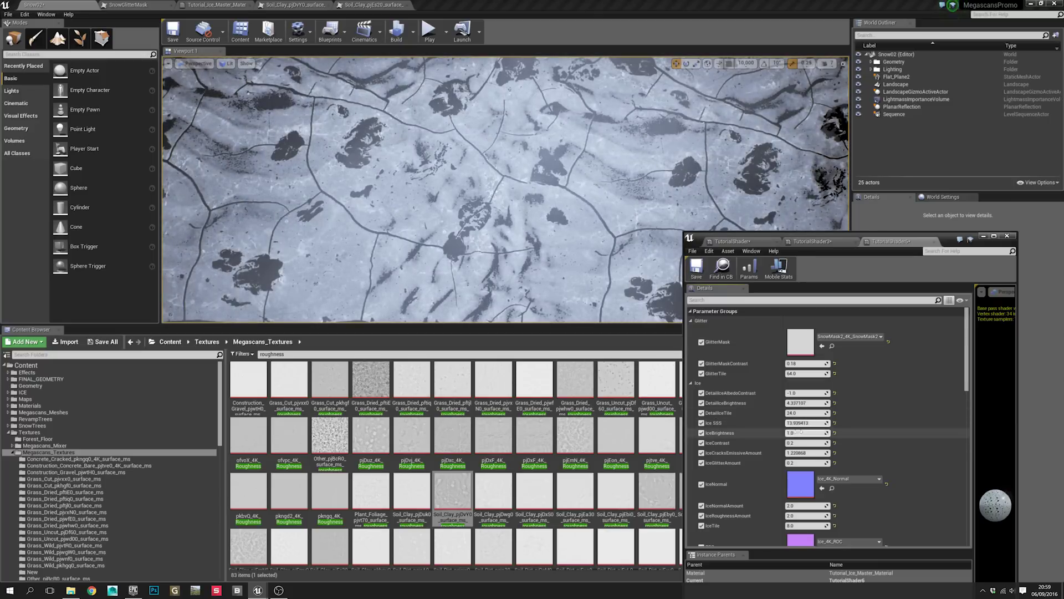
Step: Lower TutorialShader6's IceRoughnessAmount to nearly zero and fine-tune its MaskContrast
{"action": "scroll", "coordinate": [798, 432], "scroll_direction": "down", "scroll_amount": 4}
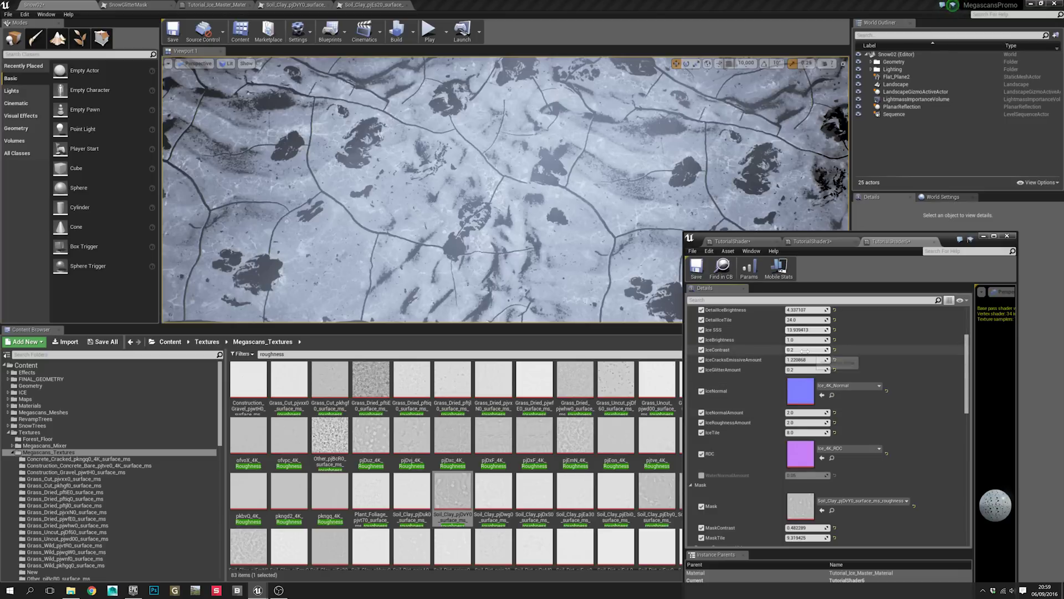
{"action": "left_click_drag", "start_coordinate": [805, 423], "coordinate": [824, 422]}
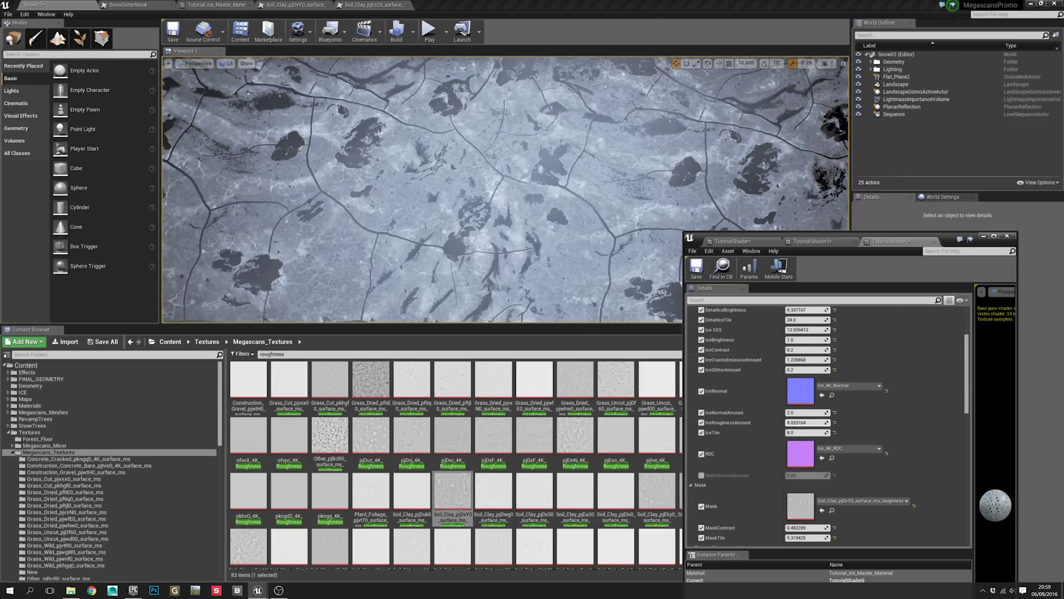
{"action": "scroll", "coordinate": [824, 443], "scroll_direction": "down", "scroll_amount": 2}
{"action": "left_click_drag", "start_coordinate": [808, 474], "coordinate": [804, 474]}
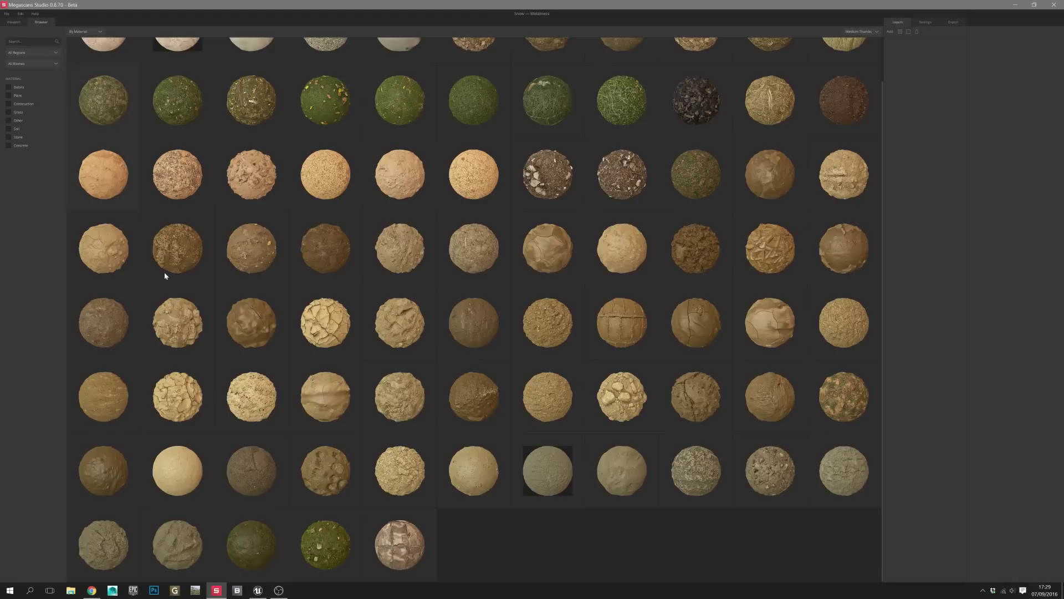
Step: In Megascans Studio, start a surface from a Soil Sand scan and add a liquid and a solid layer above it
{"action": "left_click", "coordinate": [103, 544]}
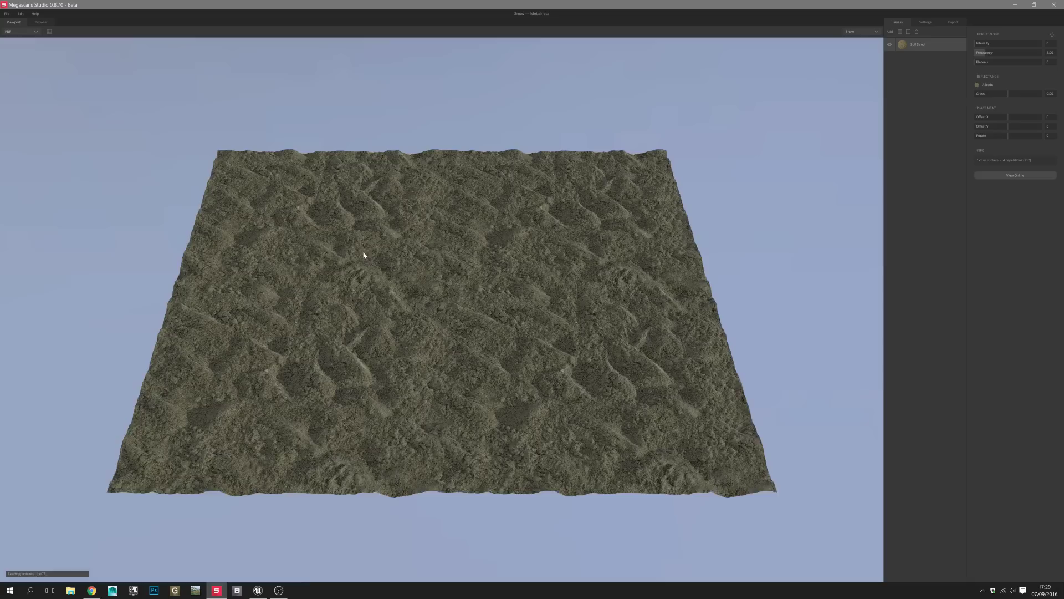
{"action": "scroll", "coordinate": [494, 316], "scroll_direction": "down", "scroll_amount": 3}
{"action": "left_click_drag", "start_coordinate": [364, 254], "coordinate": [494, 278]}
{"action": "scroll", "coordinate": [494, 277], "scroll_direction": "up", "scroll_amount": 3}
{"action": "left_click", "coordinate": [917, 32]}
{"action": "left_click", "coordinate": [908, 32]}
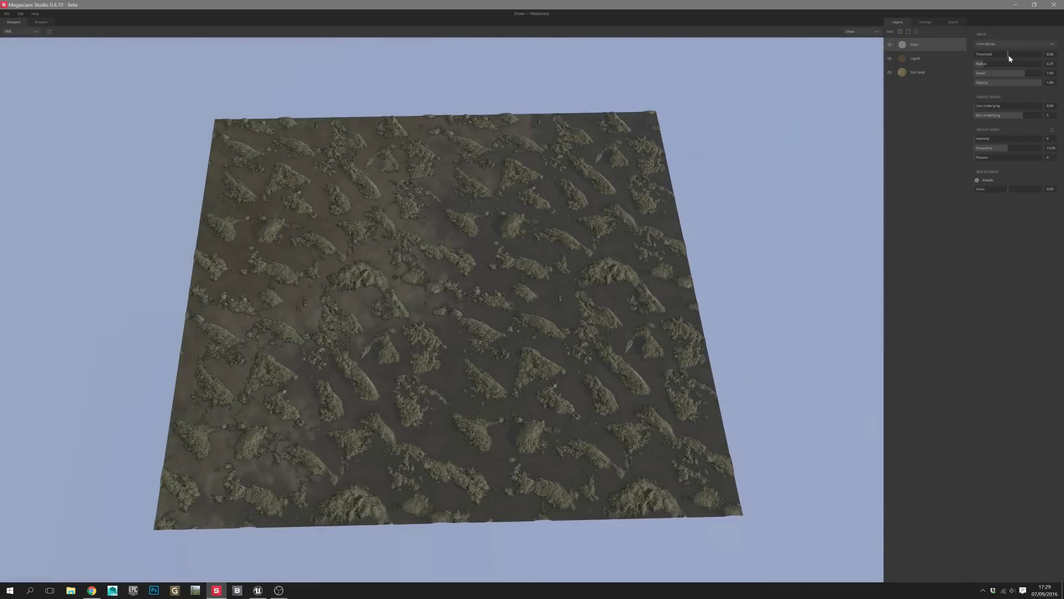
Step: Set the solid layer's threshold to 1.00, Use Underlying to 1.00 and Blur Underlying to 0
{"action": "left_click_drag", "start_coordinate": [1009, 54], "coordinate": [1042, 54]}
{"action": "left_click_drag", "start_coordinate": [1023, 105], "coordinate": [1042, 106]}
{"action": "left_click_drag", "start_coordinate": [1023, 114], "coordinate": [975, 115]}
{"action": "scroll", "coordinate": [596, 254], "scroll_direction": "up", "scroll_amount": 2}
Step: Raise the liquid layer's surface threshold to about 0.2, increase its radius and reduce its gloss
{"action": "left_click", "coordinate": [916, 58]}
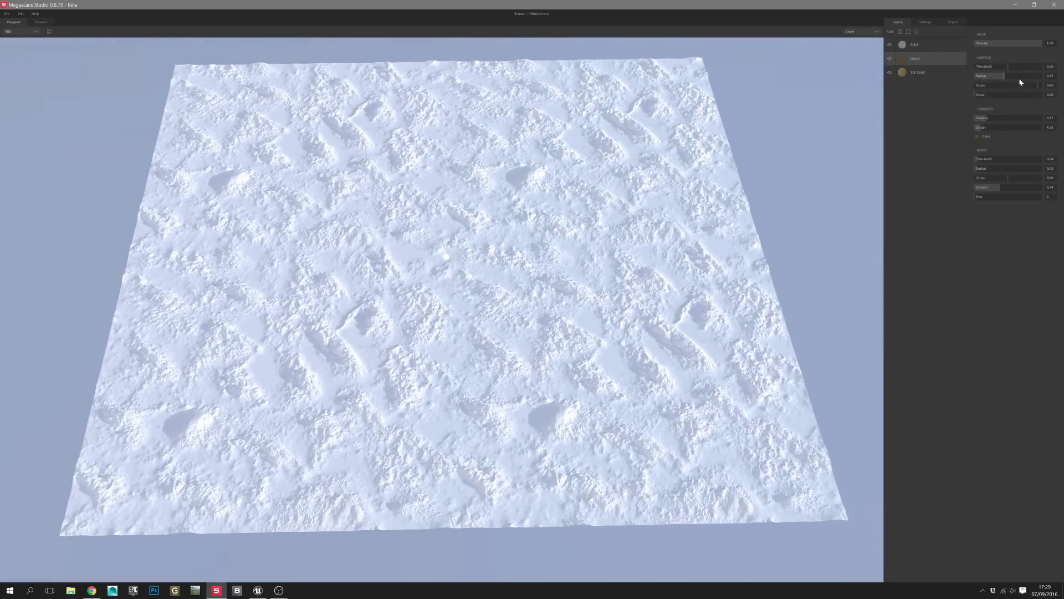
{"action": "left_click_drag", "start_coordinate": [1041, 94], "coordinate": [974, 94]}
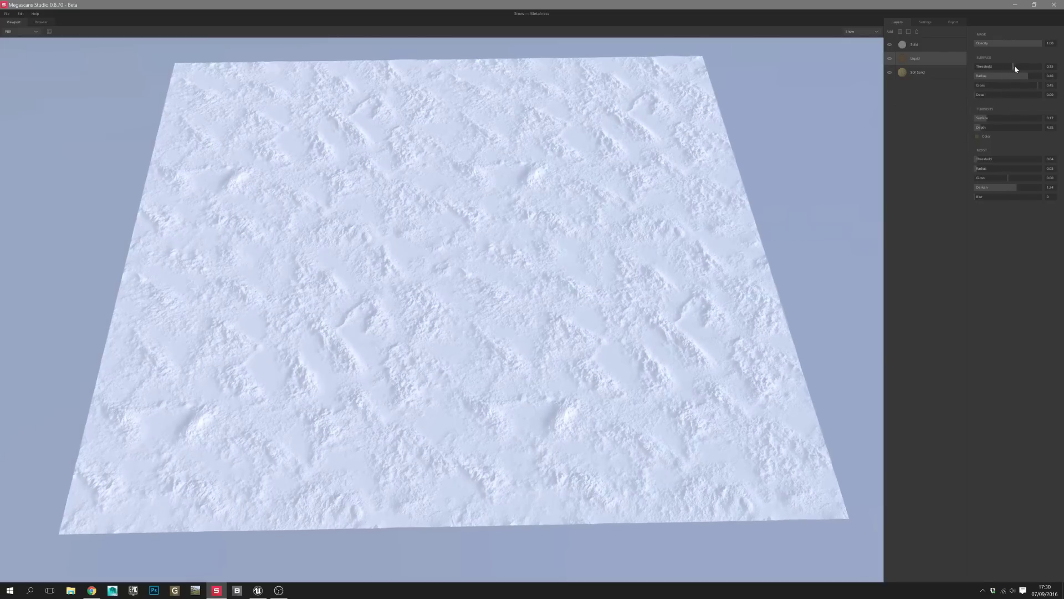
{"action": "mouse_move", "coordinate": [1015, 66]}
{"action": "left_mouse_down"}
{"action": "mouse_move", "coordinate": [1030, 86]}
{"action": "mouse_move", "coordinate": [992, 69]}
{"action": "mouse_move", "coordinate": [1029, 72]}
{"action": "mouse_move", "coordinate": [1012, 76]}
{"action": "left_mouse_up"}
{"action": "scroll", "coordinate": [546, 252], "scroll_direction": "up", "scroll_amount": 5}
{"action": "scroll", "coordinate": [545, 253], "scroll_direction": "down", "scroll_amount": 4}
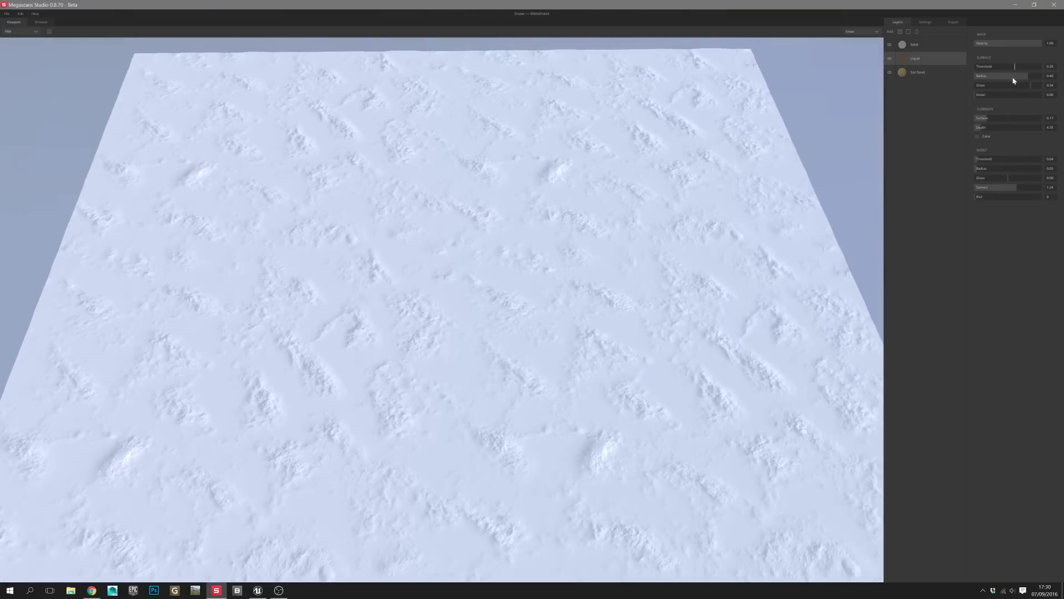
{"action": "scroll", "coordinate": [584, 188], "scroll_direction": "down", "scroll_amount": 5}
Step: Add a Construction Concrete surface from the library as a layer between the liquid and the Soil Sand base
{"action": "key", "text": "Tab"}
{"action": "scroll", "coordinate": [494, 288], "scroll_direction": "up", "scroll_amount": 2}
{"action": "double_click", "coordinate": [344, 88]}
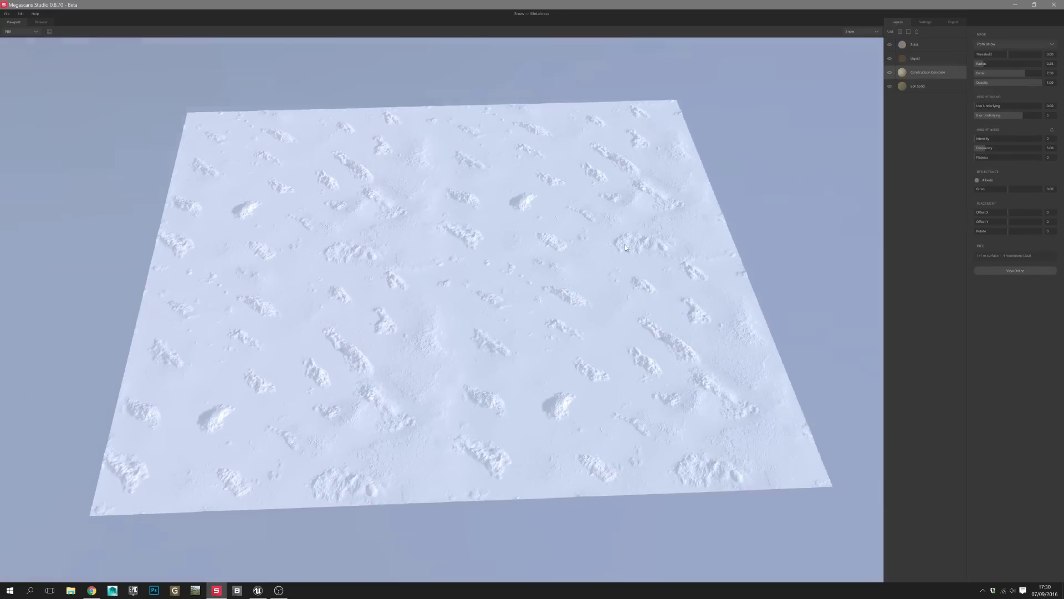
{"action": "scroll", "coordinate": [624, 243], "scroll_direction": "up", "scroll_amount": 5}
Step: Set the concrete layer's noise intensity to about 2.5, its frequency to about 12 and Use Underlying to 1.00
{"action": "left_click", "coordinate": [1008, 139]}
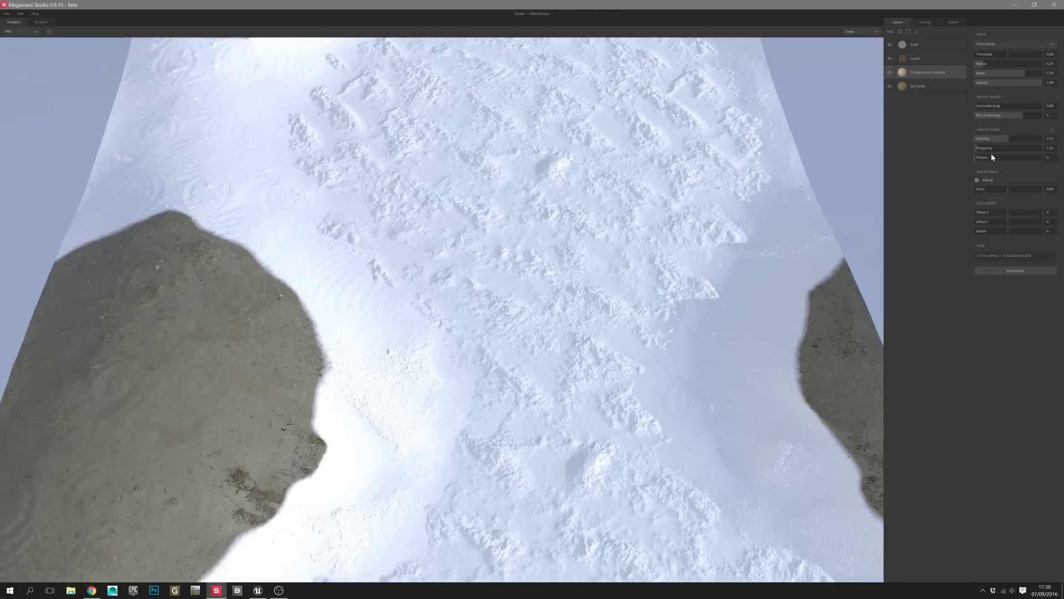
{"action": "left_click_drag", "start_coordinate": [998, 106], "coordinate": [1042, 106]}
{"action": "scroll", "coordinate": [723, 241], "scroll_direction": "down", "scroll_amount": 4}
{"action": "left_click_drag", "start_coordinate": [986, 148], "coordinate": [997, 149]}
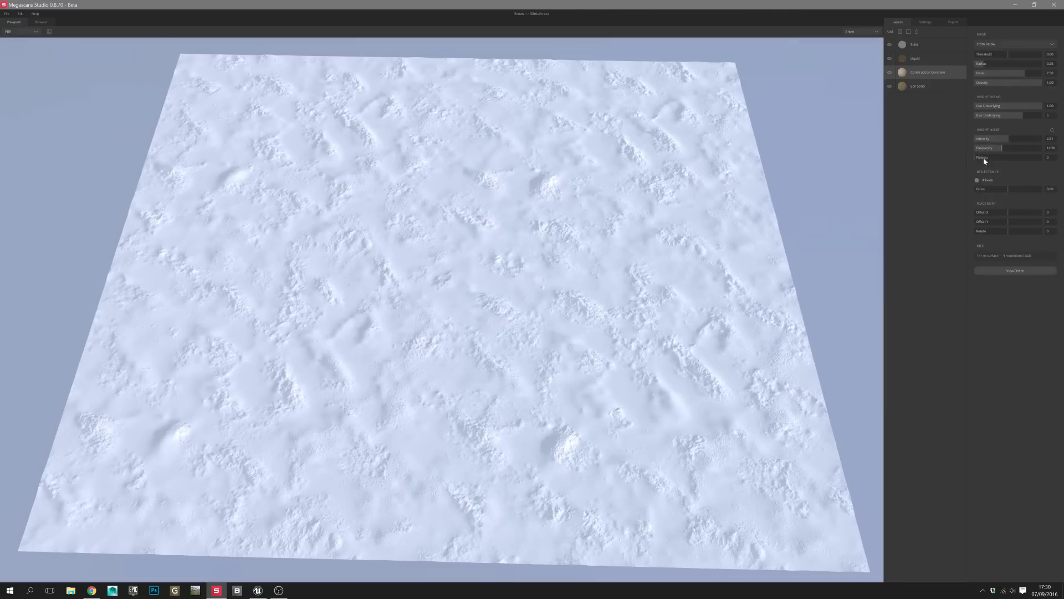
Step: Raise the concrete layer's mask radius and Blur Underlying, and lower its noise frequency
{"action": "left_click", "coordinate": [1001, 64]}
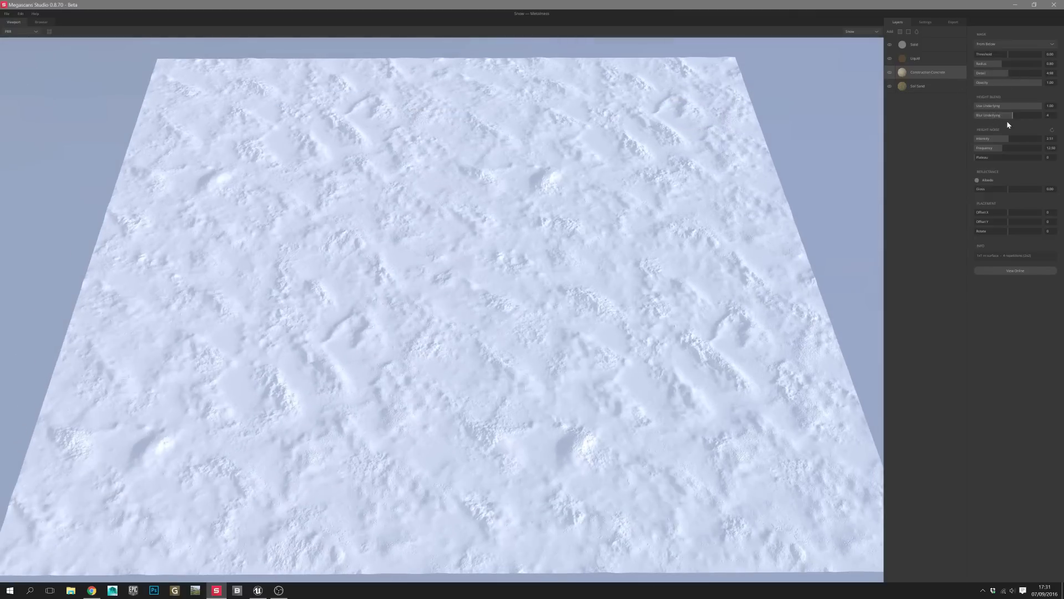
{"action": "left_click", "coordinate": [1032, 120]}
{"action": "left_click", "coordinate": [984, 149]}
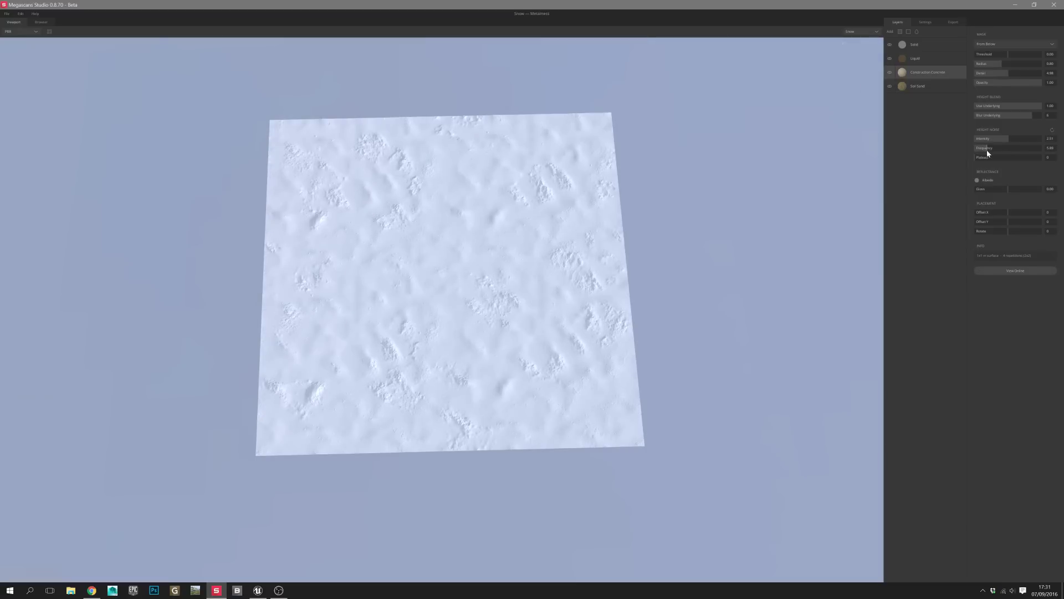
{"action": "left_click_drag", "start_coordinate": [987, 151], "coordinate": [988, 150]}
{"action": "scroll", "coordinate": [566, 252], "scroll_direction": "up", "scroll_amount": 5}
{"action": "scroll", "coordinate": [560, 250], "scroll_direction": "down", "scroll_amount": 4}
{"action": "scroll", "coordinate": [538, 241], "scroll_direction": "up", "scroll_amount": 3}
{"action": "scroll", "coordinate": [537, 242], "scroll_direction": "down", "scroll_amount": 3}
Step: Add a rocky Soil Dirt surface from the library and place its layer directly beneath the liquid layer
{"action": "left_click", "coordinate": [899, 31]}
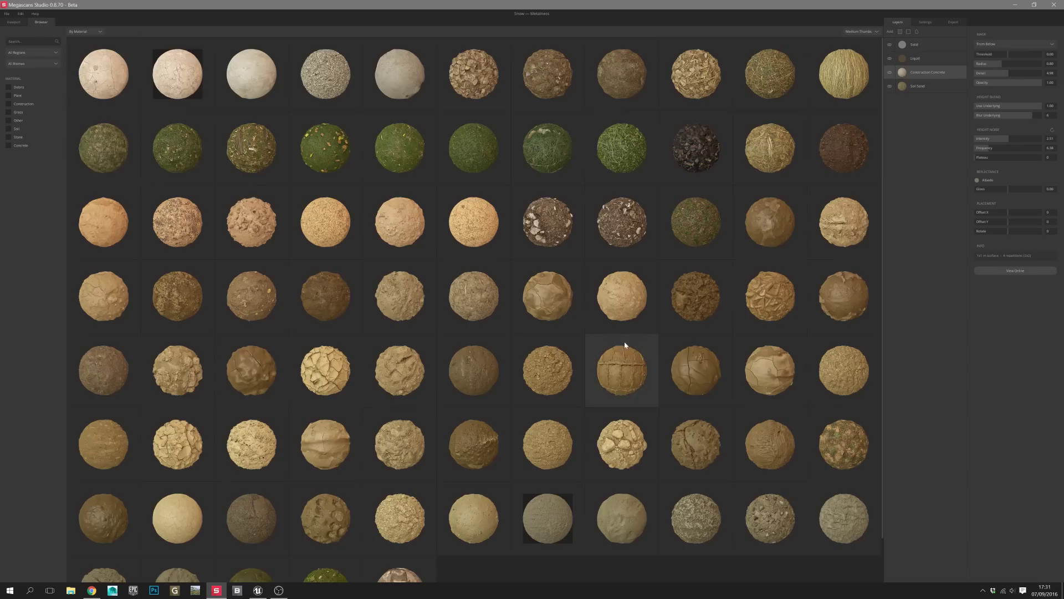
{"action": "scroll", "coordinate": [625, 355], "scroll_direction": "down", "scroll_amount": 2}
{"action": "left_click", "coordinate": [628, 395]}
{"action": "left_click_drag", "start_coordinate": [924, 45], "coordinate": [926, 75]}
{"action": "scroll", "coordinate": [592, 287], "scroll_direction": "up", "scroll_amount": 5}
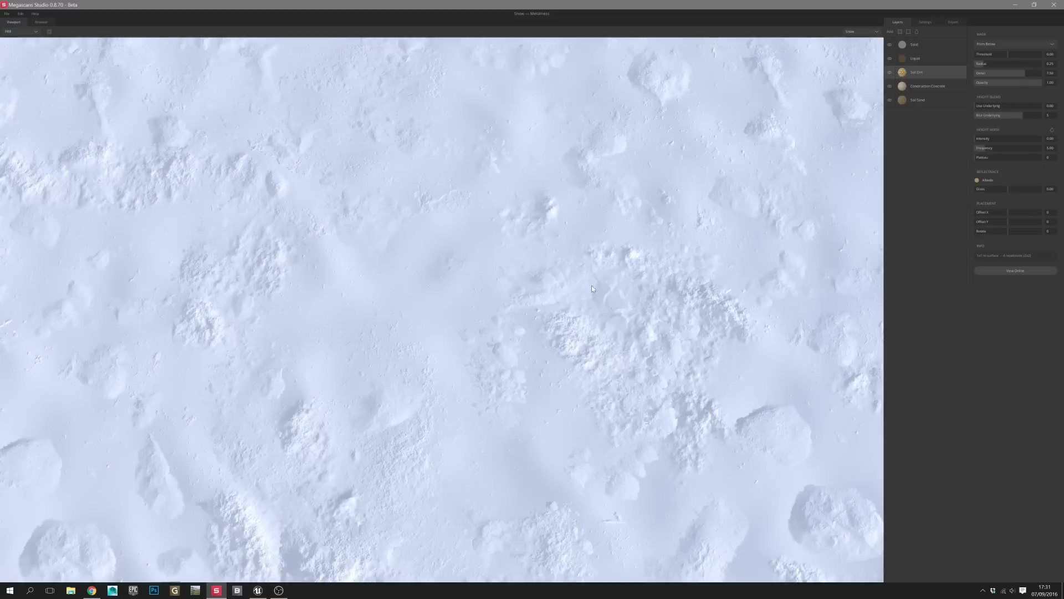
{"action": "scroll", "coordinate": [592, 287], "scroll_direction": "down", "scroll_amount": 5}
Step: Set the Soil Dirt layer's noise intensity to about 1.9, lower its frequency, raise its mask radius, and set Use Underlying to about 0.35
{"action": "left_click", "coordinate": [1000, 139]}
{"action": "left_click", "coordinate": [983, 148]}
{"action": "left_click_drag", "start_coordinate": [997, 106], "coordinate": [1005, 107]}
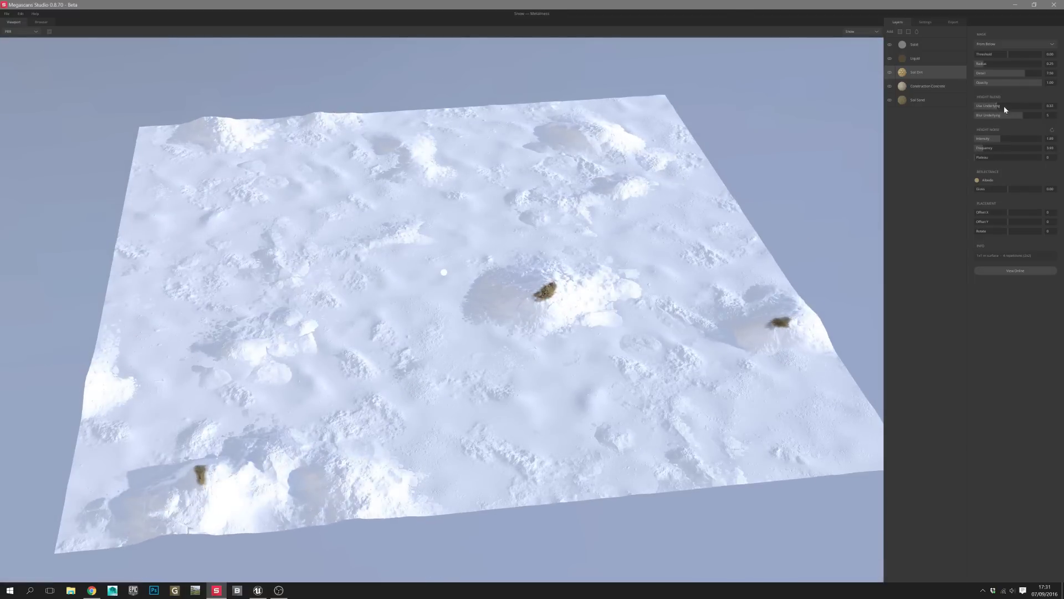
{"action": "left_click", "coordinate": [1012, 106]}
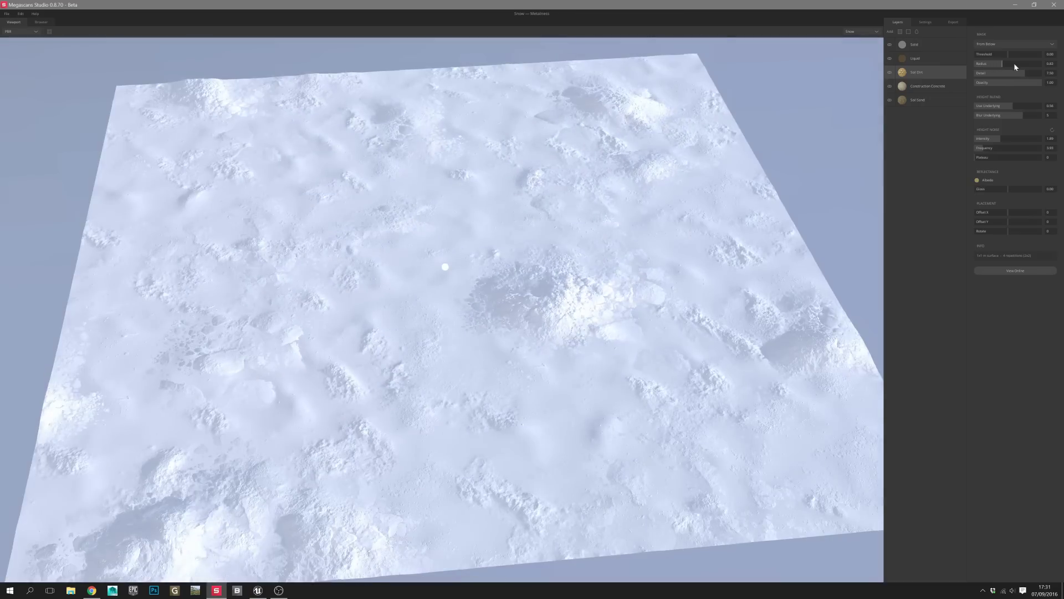
{"action": "left_click", "coordinate": [1027, 64]}
{"action": "right_click_drag", "start_coordinate": [518, 247], "coordinate": [567, 246]}
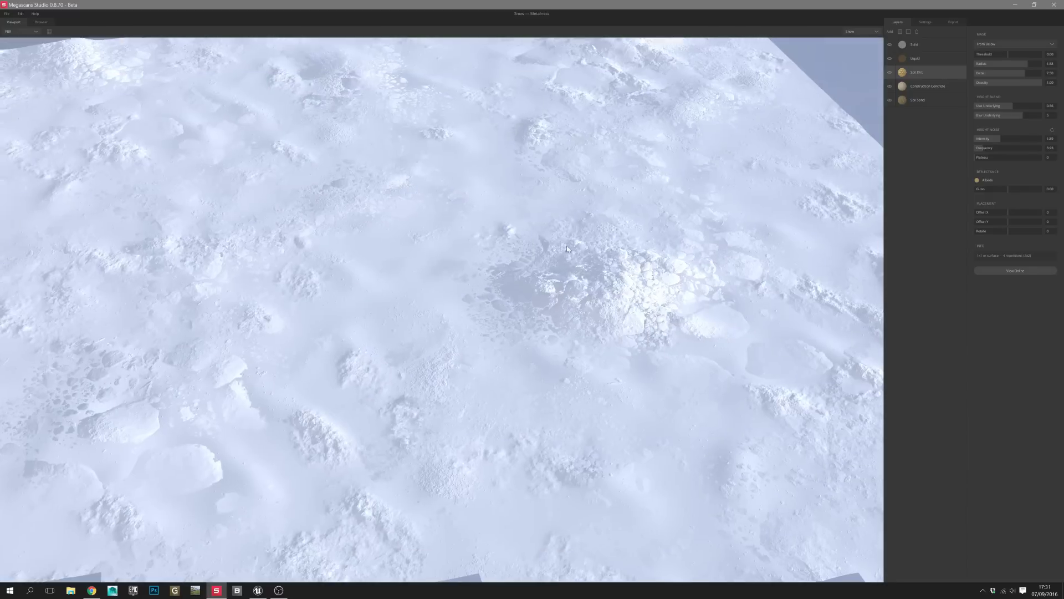
{"action": "left_click", "coordinate": [1000, 106]}
Step: Add another Soil Sand surface from the library and place its layer directly beneath the liquid layer
{"action": "left_click", "coordinate": [925, 44]}
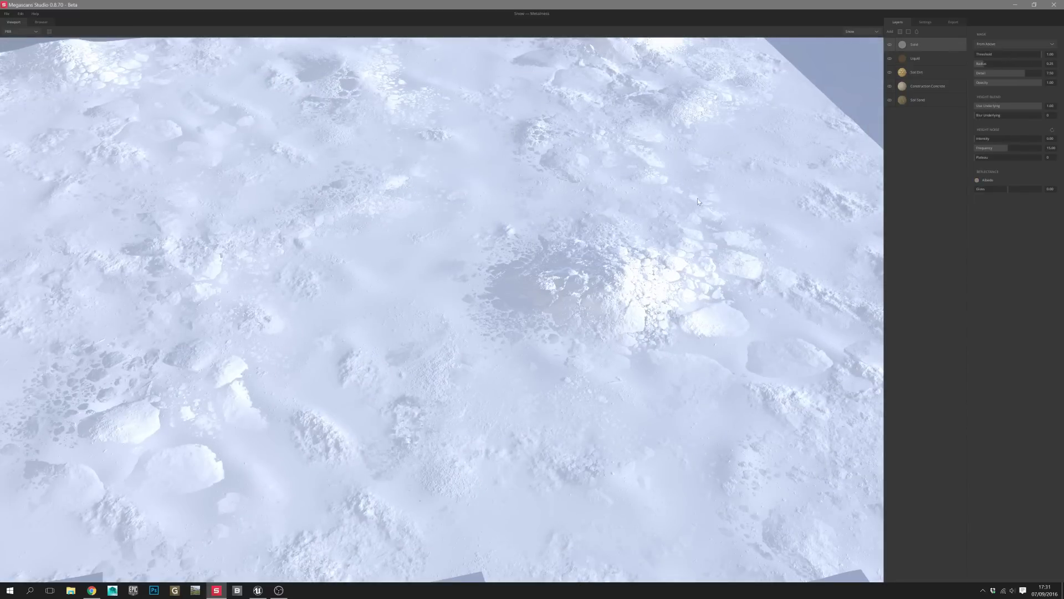
{"action": "right_click_drag", "start_coordinate": [698, 199], "coordinate": [560, 260]}
{"action": "left_click", "coordinate": [929, 74]}
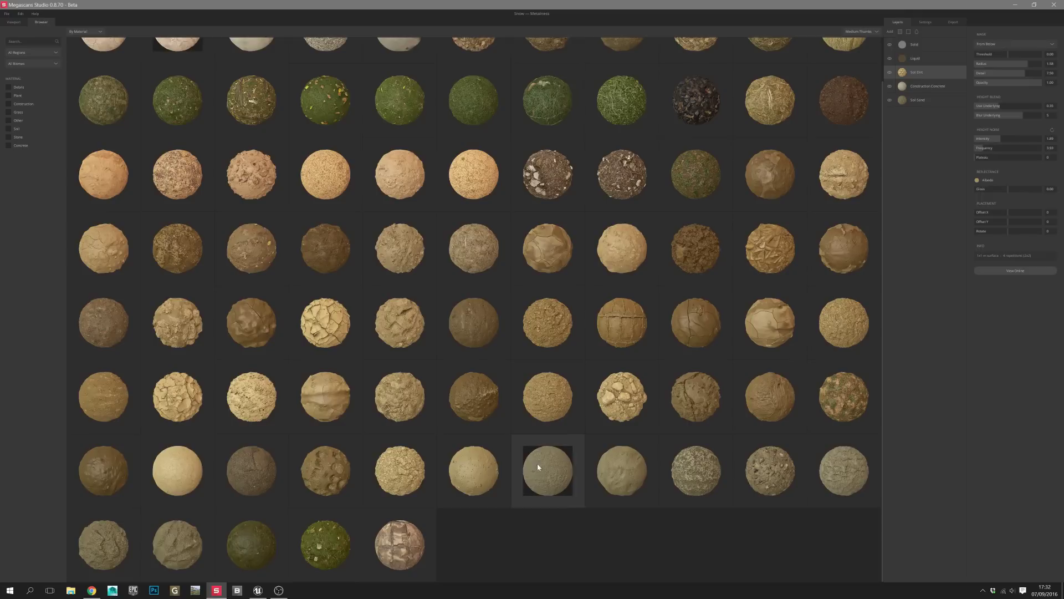
{"action": "left_click", "coordinate": [643, 478]}
{"action": "left_click_drag", "start_coordinate": [925, 45], "coordinate": [925, 67]}
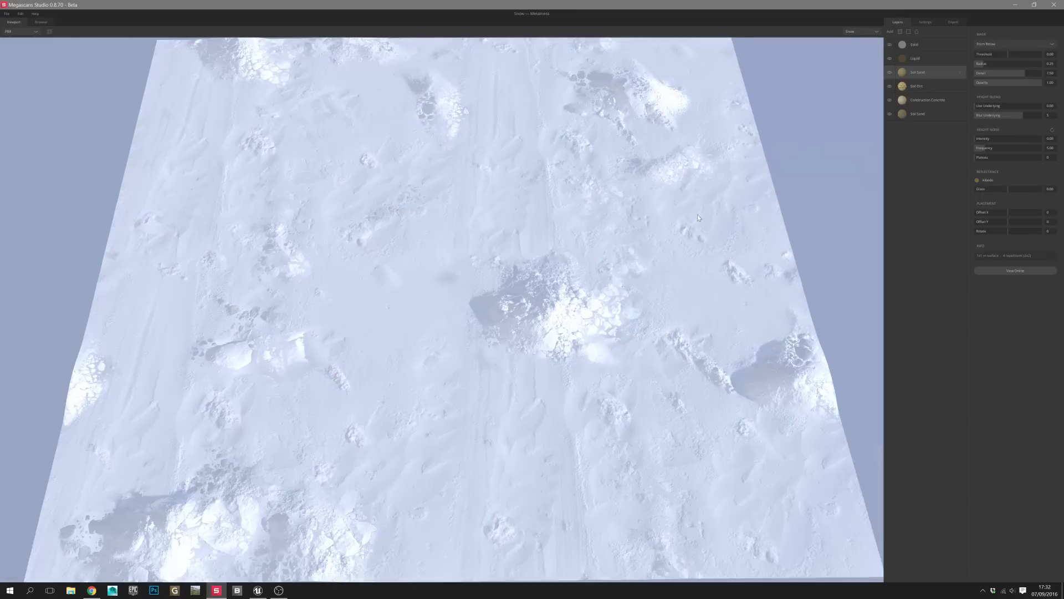
{"action": "right_click_drag", "start_coordinate": [638, 250], "coordinate": [566, 249]}
Step: Give the upper Soil Sand layer noise intensity about 2.1, frequency about 16 and Use Underlying 1.00, and raise its threshold and radius
{"action": "left_click_drag", "start_coordinate": [987, 138], "coordinate": [1003, 139]}
{"action": "left_click_drag", "start_coordinate": [985, 148], "coordinate": [1012, 148]}
{"action": "left_click_drag", "start_coordinate": [978, 106], "coordinate": [1042, 106]}
{"action": "left_click_drag", "start_coordinate": [761, 167], "coordinate": [761, 204]}
{"action": "scroll", "coordinate": [760, 204], "scroll_direction": "up", "scroll_amount": 3}
{"action": "left_click_drag", "start_coordinate": [1008, 54], "coordinate": [1014, 55]}
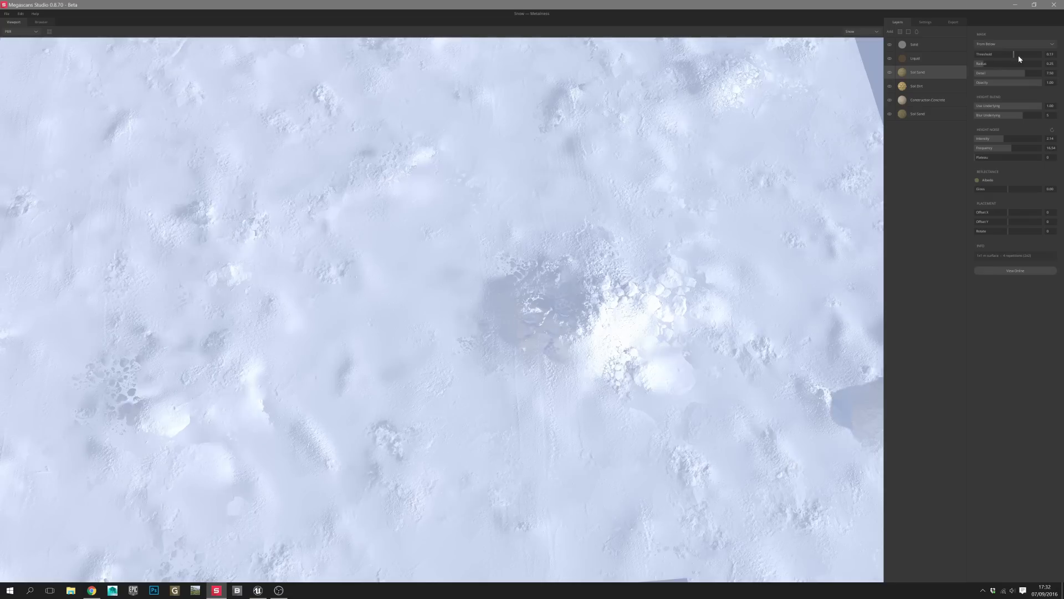
{"action": "left_click", "coordinate": [1017, 64]}
Step: Reduce the Soil Dirt layer's mask radius and noise frequency, and toggle the base Soil Sand layer's visibility to compare
{"action": "scroll", "coordinate": [577, 226], "scroll_direction": "down", "scroll_amount": 5}
{"action": "scroll", "coordinate": [560, 222], "scroll_direction": "up", "scroll_amount": 5}
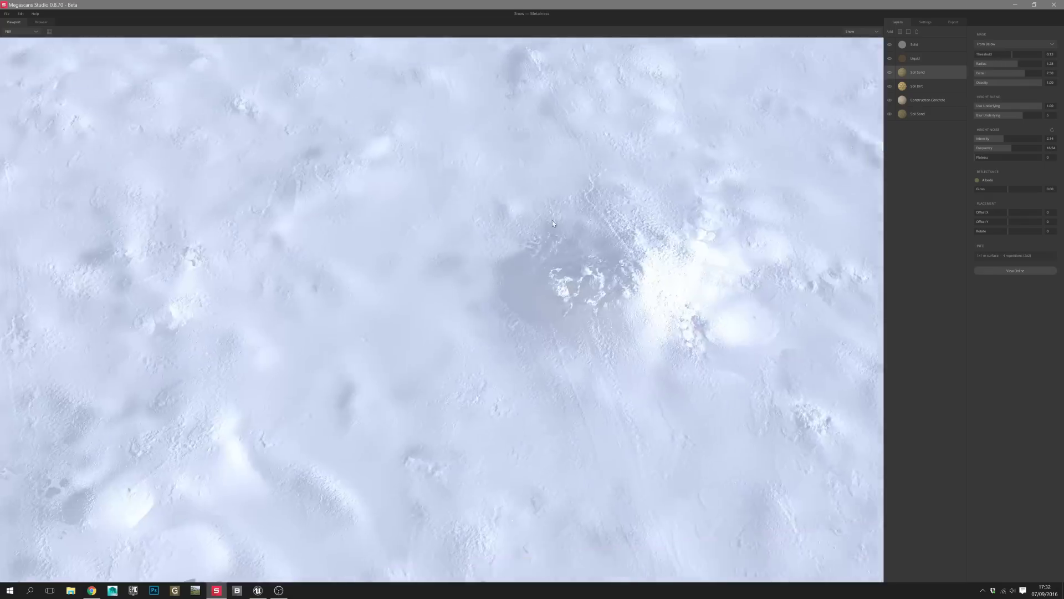
{"action": "scroll", "coordinate": [552, 221], "scroll_direction": "down", "scroll_amount": 3}
{"action": "mouse_move", "coordinate": [552, 220]}
{"action": "left_mouse_down"}
{"action": "mouse_move", "coordinate": [442, 180]}
{"action": "mouse_move", "coordinate": [548, 221]}
{"action": "left_mouse_up"}
{"action": "left_click", "coordinate": [917, 86]}
{"action": "scroll", "coordinate": [638, 245], "scroll_direction": "up", "scroll_amount": 5}
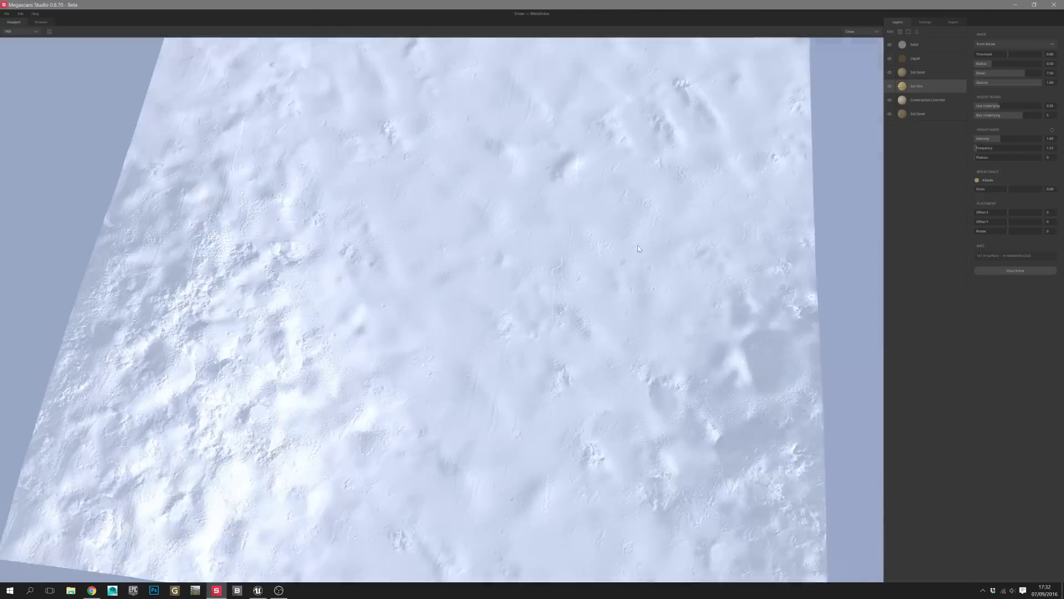
{"action": "scroll", "coordinate": [610, 200], "scroll_direction": "down", "scroll_amount": 5}
{"action": "left_click", "coordinate": [890, 113]}
{"action": "left_click", "coordinate": [890, 114]}
{"action": "left_click_drag", "start_coordinate": [610, 222], "coordinate": [554, 266]}
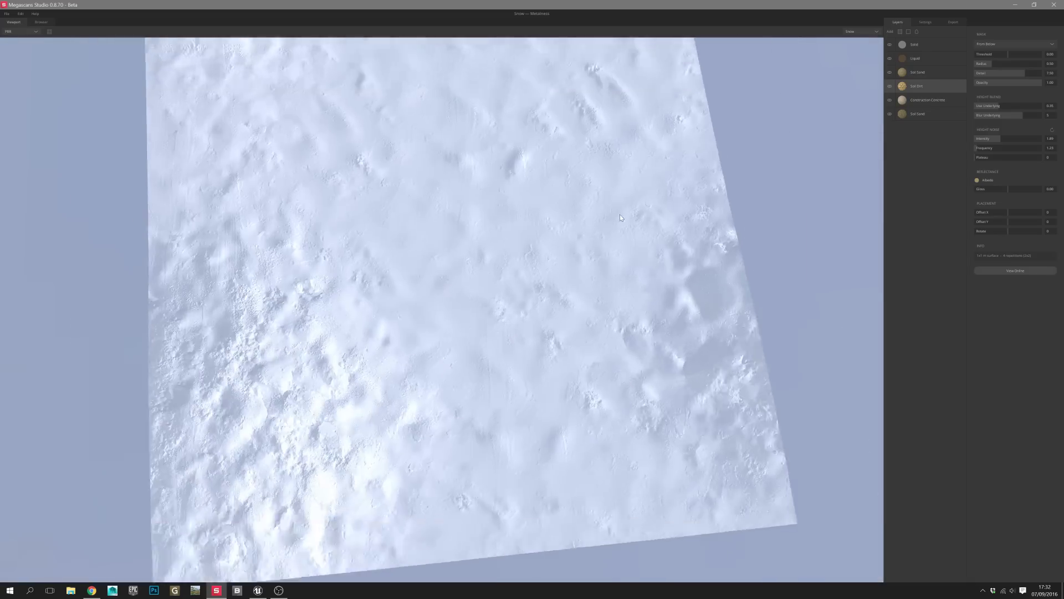
Step: Add a second Soil Dirt surface with footprints beneath the liquid layer, raising its radius and slightly lowering its threshold
{"action": "scroll", "coordinate": [554, 266], "scroll_direction": "down", "scroll_amount": 3}
{"action": "left_click", "coordinate": [41, 22]}
{"action": "double_click", "coordinate": [418, 216]}
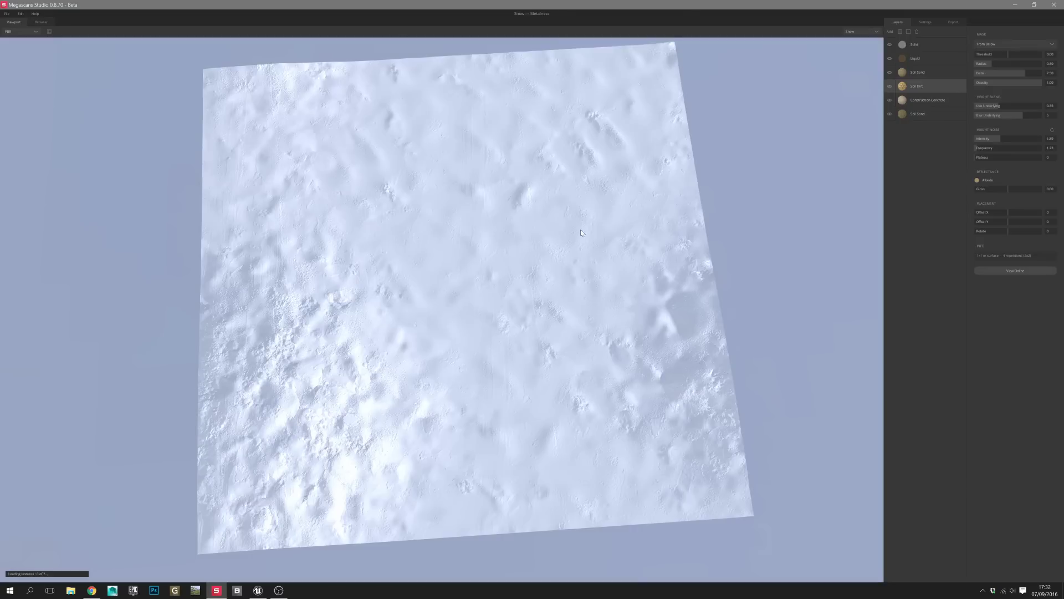
{"action": "scroll", "coordinate": [636, 232], "scroll_direction": "up", "scroll_amount": 3}
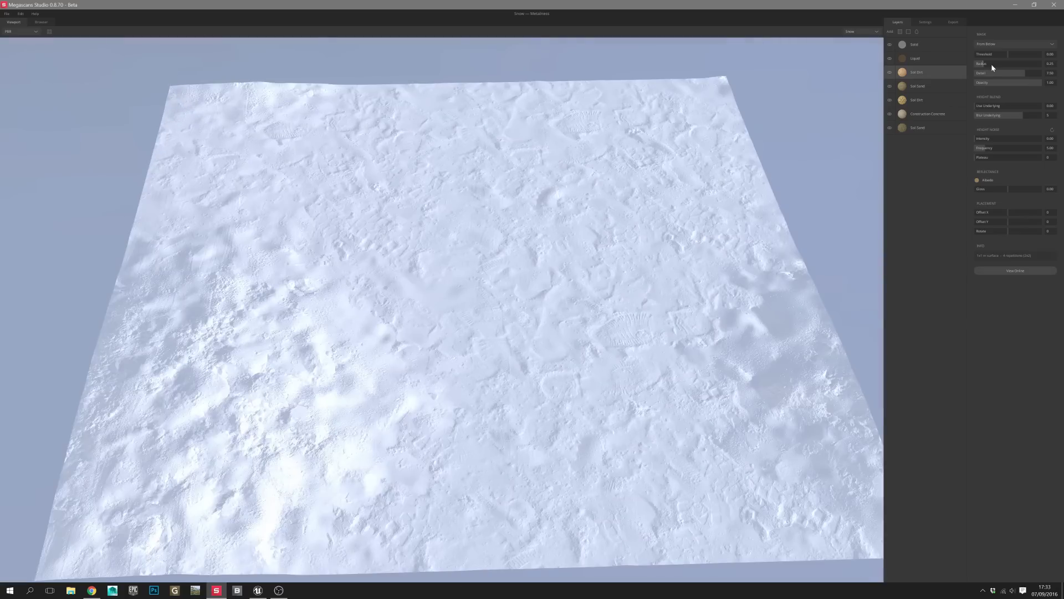
{"action": "mouse_move", "coordinate": [991, 64]}
{"action": "left_mouse_down"}
{"action": "mouse_move", "coordinate": [1005, 66]}
{"action": "mouse_move", "coordinate": [1006, 55]}
{"action": "left_mouse_up"}
Step: Toggle the viewport preview option to check the surface, and raise the footprint Soil Dirt layer's noise intensity to about 1.5 and its Use Underlying
{"action": "scroll", "coordinate": [656, 243], "scroll_direction": "down", "scroll_amount": 4}
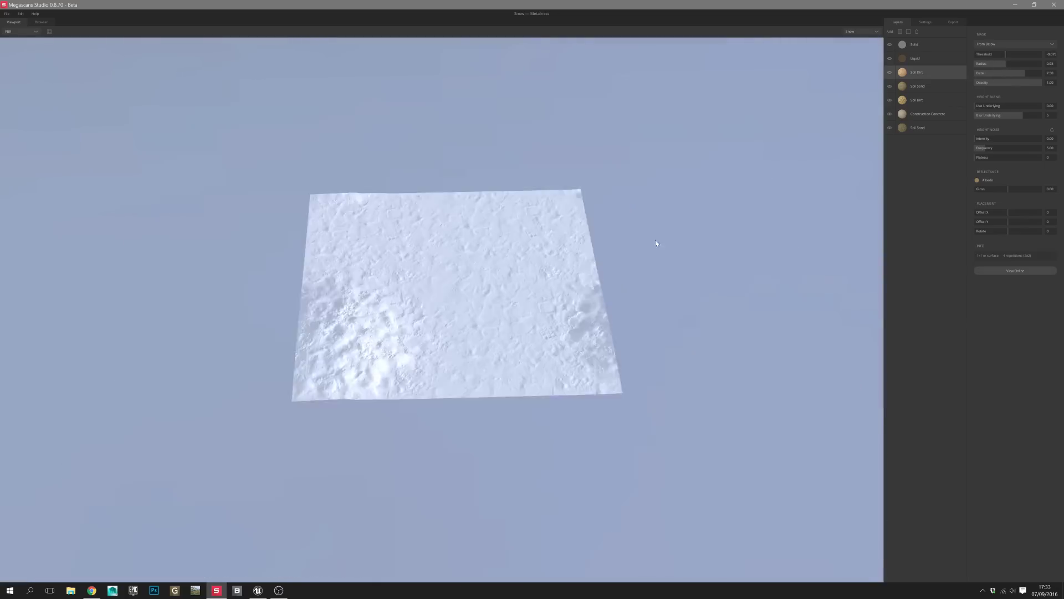
{"action": "scroll", "coordinate": [656, 242], "scroll_direction": "up", "scroll_amount": 2}
{"action": "left_click_drag", "start_coordinate": [656, 243], "coordinate": [604, 228]}
{"action": "left_click", "coordinate": [50, 31]}
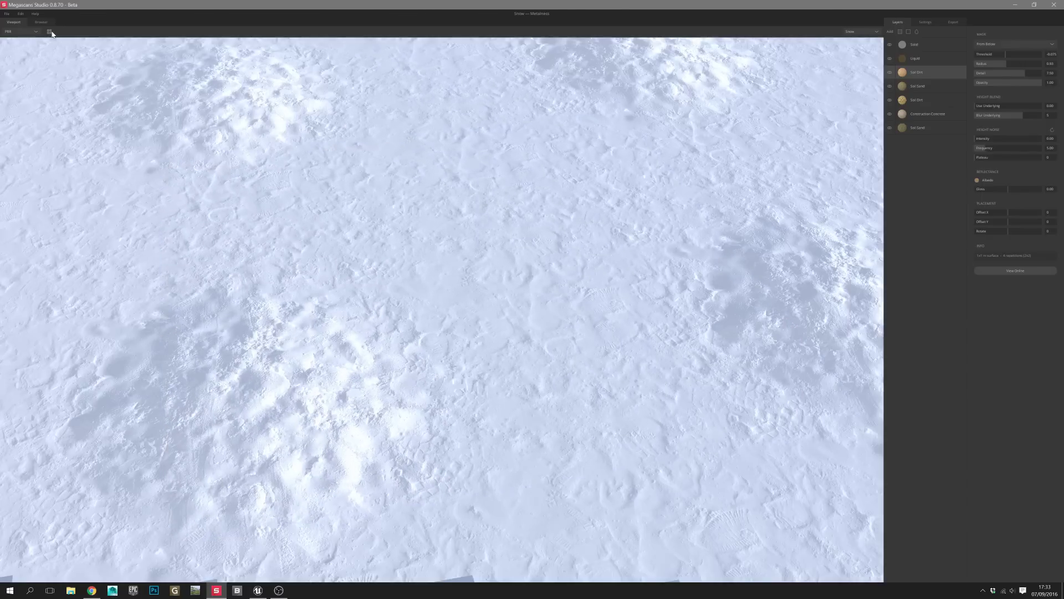
{"action": "left_click", "coordinate": [50, 31]}
{"action": "scroll", "coordinate": [342, 152], "scroll_direction": "up", "scroll_amount": 3}
{"action": "mouse_move", "coordinate": [976, 138]}
{"action": "left_mouse_down"}
{"action": "mouse_move", "coordinate": [991, 139]}
{"action": "mouse_move", "coordinate": [982, 148]}
{"action": "mouse_move", "coordinate": [995, 138]}
{"action": "left_mouse_up"}
{"action": "left_click_drag", "start_coordinate": [998, 106], "coordinate": [1012, 109]}
{"action": "left_click_drag", "start_coordinate": [1006, 55], "coordinate": [1012, 54]}
Step: Lower the footprint Soil Dirt layer's threshold to a slightly negative value
{"action": "scroll", "coordinate": [653, 271], "scroll_direction": "down", "scroll_amount": 5}
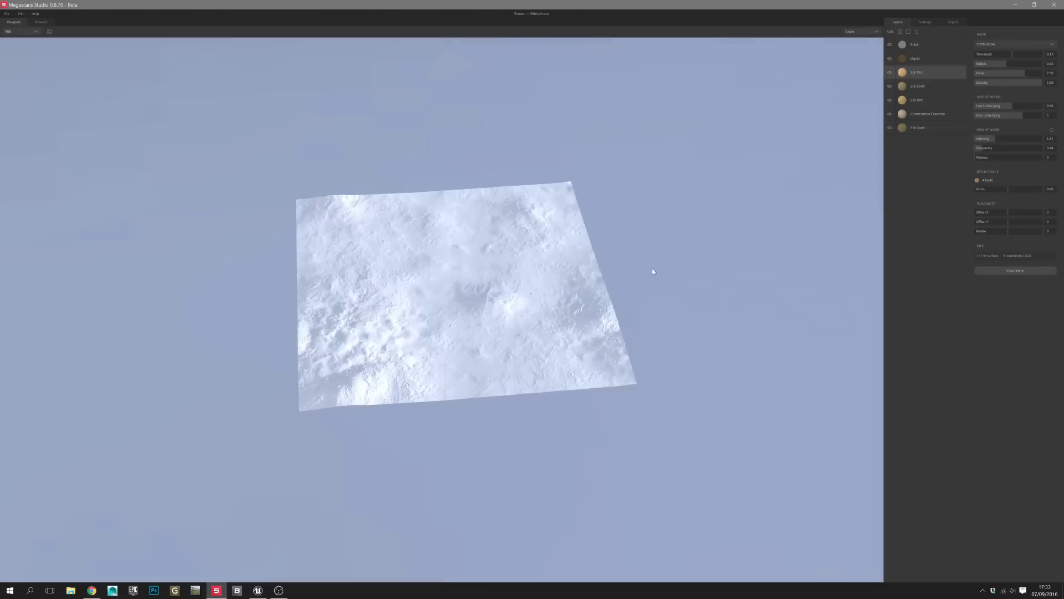
{"action": "scroll", "coordinate": [653, 271], "scroll_direction": "up", "scroll_amount": 3}
{"action": "mouse_move", "coordinate": [582, 239]}
{"action": "left_mouse_down"}
{"action": "mouse_move", "coordinate": [567, 285]}
{"action": "mouse_move", "coordinate": [567, 233]}
{"action": "left_mouse_up"}
{"action": "left_click_drag", "start_coordinate": [1012, 55], "coordinate": [1005, 59]}
{"action": "left_click_drag", "start_coordinate": [582, 238], "coordinate": [571, 288]}
Step: Add a third Soil Dirt surface from the library and place its layer directly beneath the liquid layer
{"action": "left_click", "coordinate": [41, 22]}
{"action": "scroll", "coordinate": [587, 306], "scroll_direction": "up", "scroll_amount": 1}
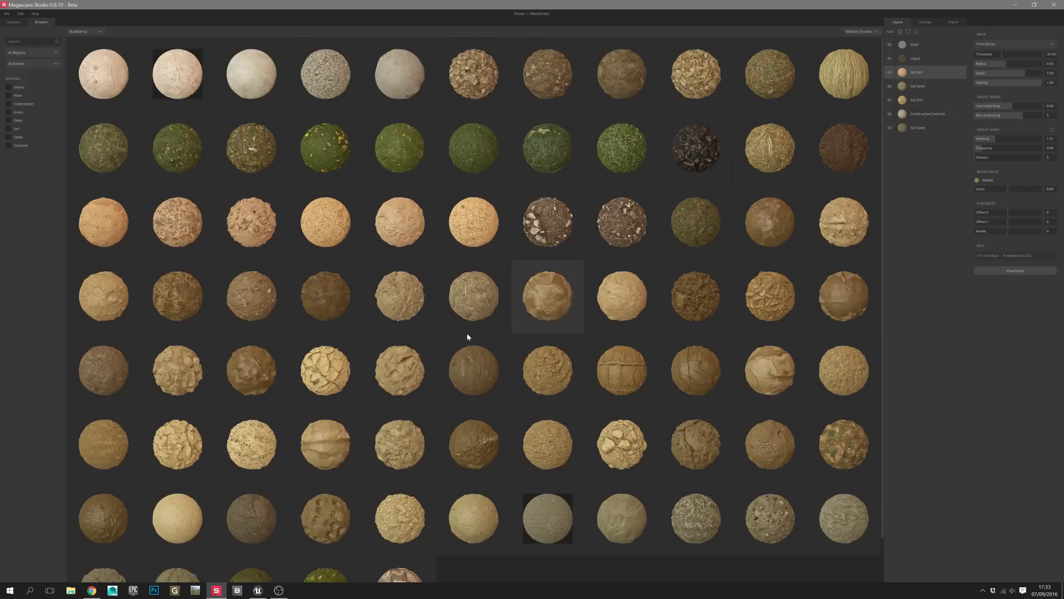
{"action": "left_click", "coordinate": [473, 223]}
{"action": "left_click_drag", "start_coordinate": [929, 45], "coordinate": [925, 75]}
{"action": "scroll", "coordinate": [764, 174], "scroll_direction": "up", "scroll_amount": 4}
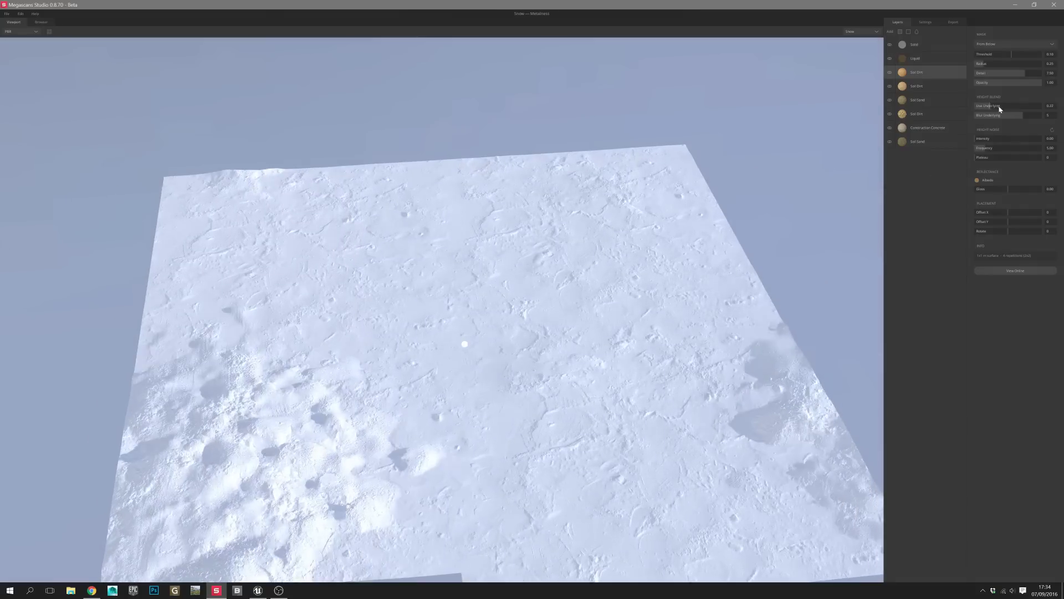
Step: Raise the newest Soil Dirt layer's noise intensity, set its Use Underlying to 1.00, and lower the bottommost Soil Dirt layer's threshold
{"action": "left_click_drag", "start_coordinate": [993, 138], "coordinate": [1004, 142]}
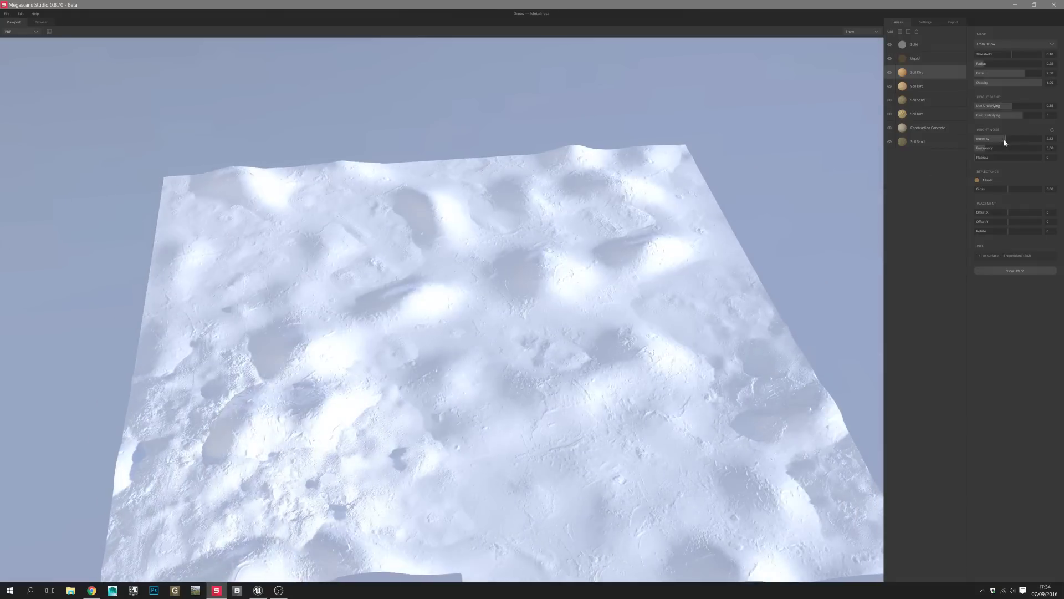
{"action": "left_click_drag", "start_coordinate": [1012, 106], "coordinate": [1042, 106]}
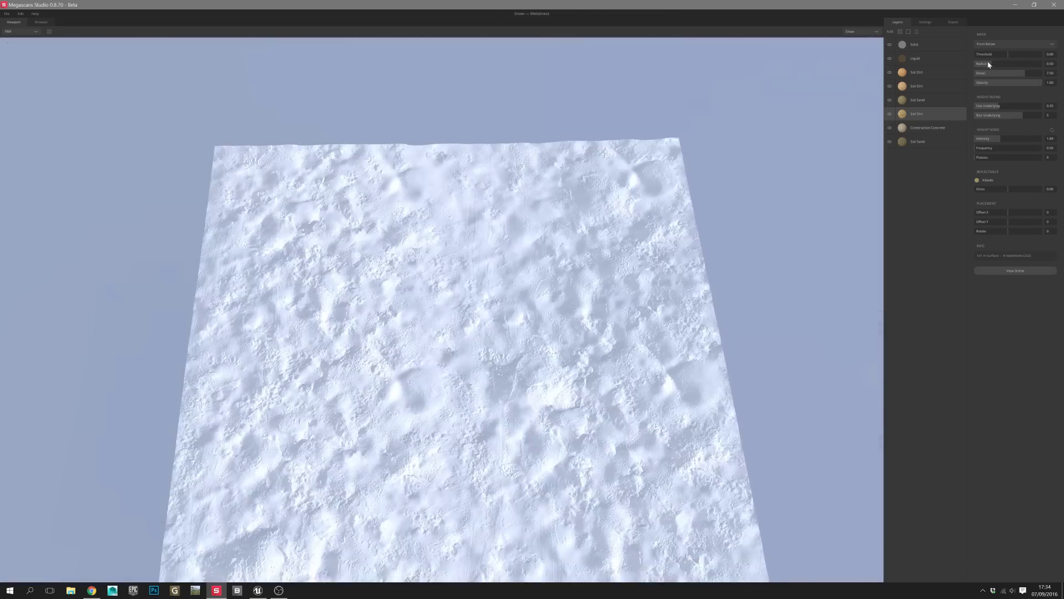
{"action": "left_click", "coordinate": [997, 55]}
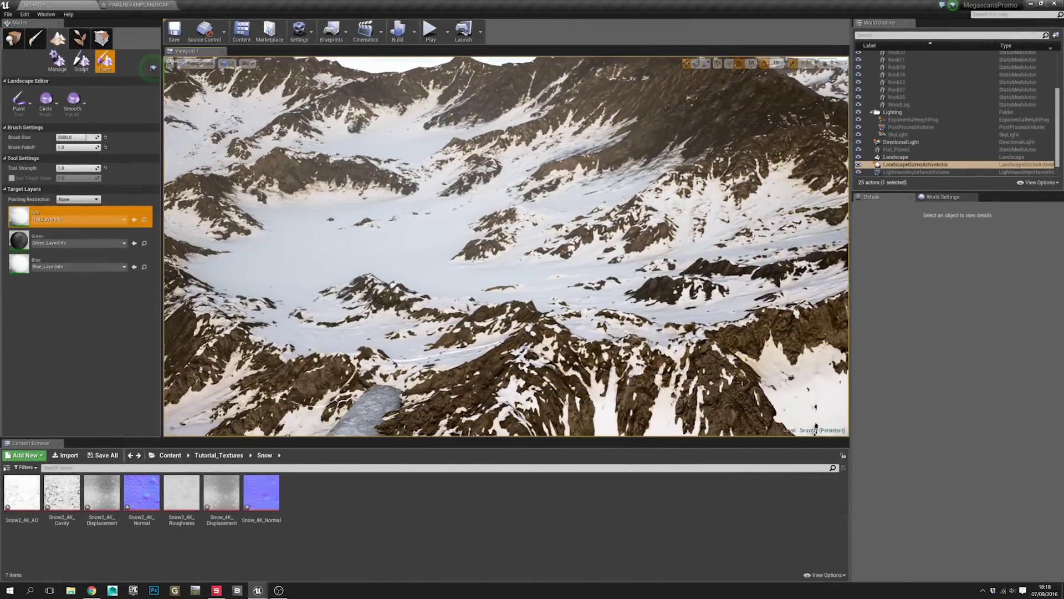
Step: In Unreal Engine, enlarge the viewport to immersive view and paint the Red landscape layer onto the snow beside the central rocks
{"action": "mouse_move", "coordinate": [555, 218]}
{"action": "right_mouse_down"}
{"action": "mouse_move", "coordinate": [555, 207]}
{"action": "mouse_move", "coordinate": [555, 240]}
{"action": "right_mouse_up"}
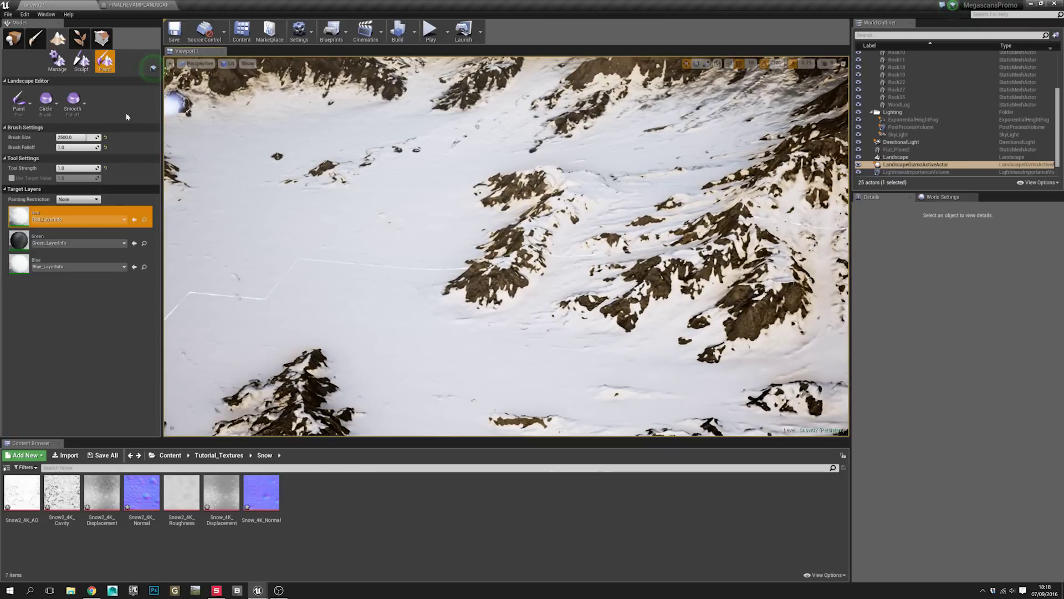
{"action": "left_click", "coordinate": [170, 63]}
{"action": "left_click", "coordinate": [206, 170]}
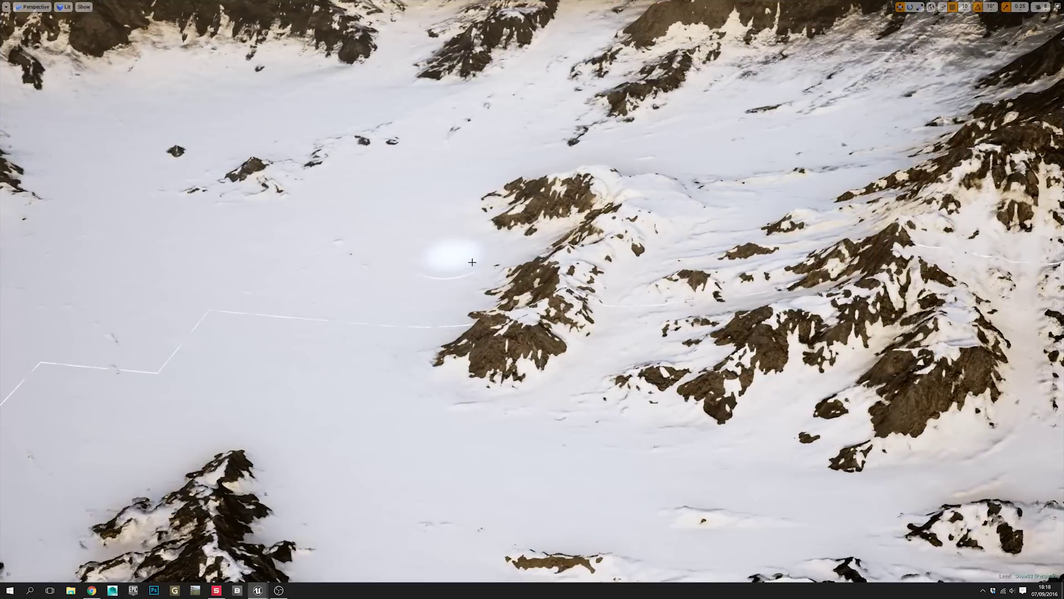
{"action": "mouse_move", "coordinate": [417, 368]}
{"action": "left_mouse_down"}
{"action": "mouse_move", "coordinate": [454, 365]}
{"action": "mouse_move", "coordinate": [506, 415]}
{"action": "left_mouse_up"}
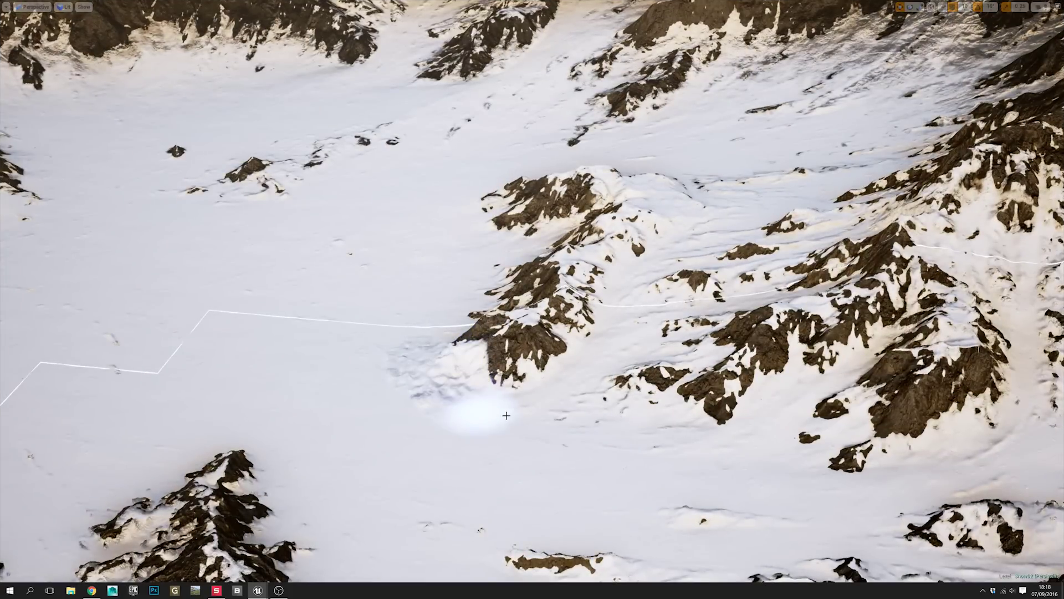